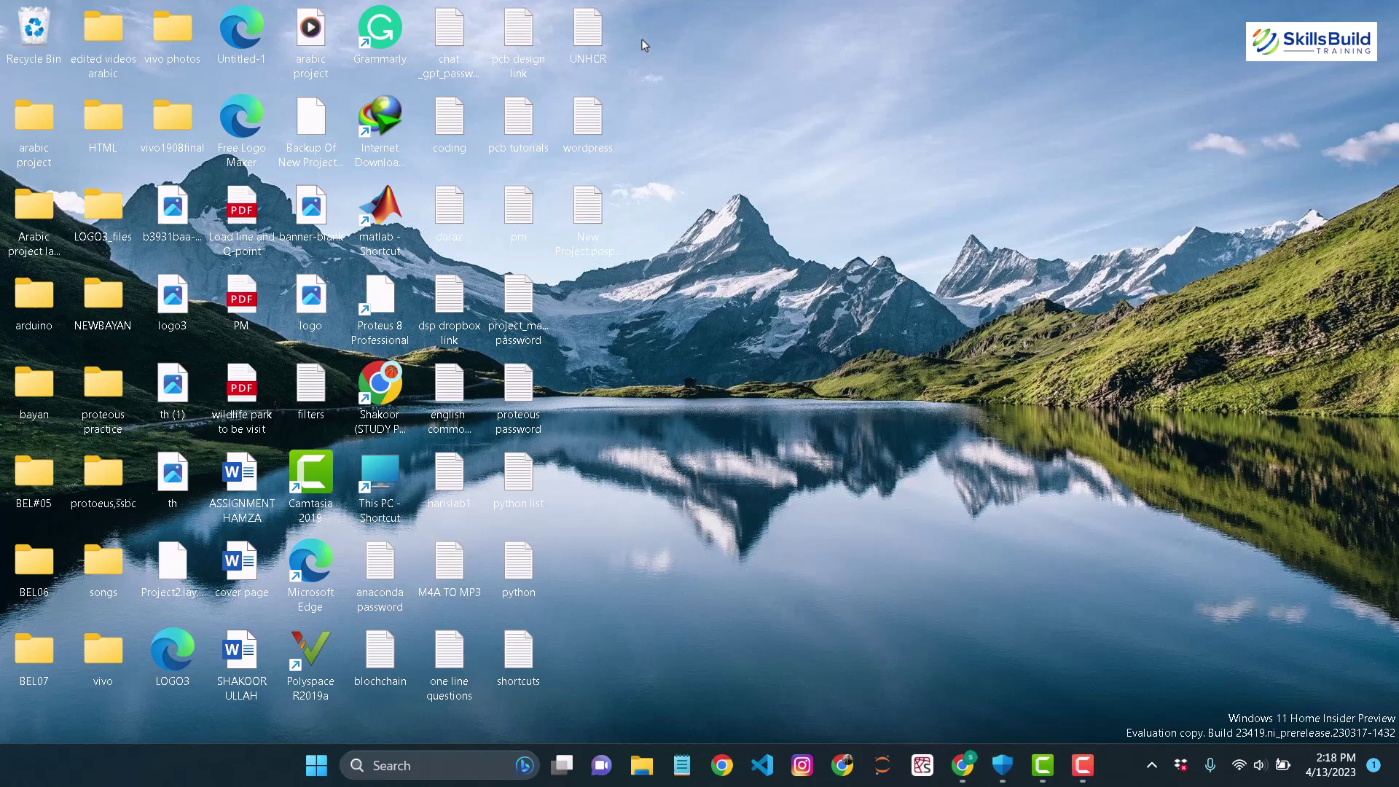
- Move the text documents in the last three columns of desktop icons into a new desktop folder named Text Files
{"action": "left_click_drag", "start_coordinate": [641, 38], "coordinate": [417, 668]}
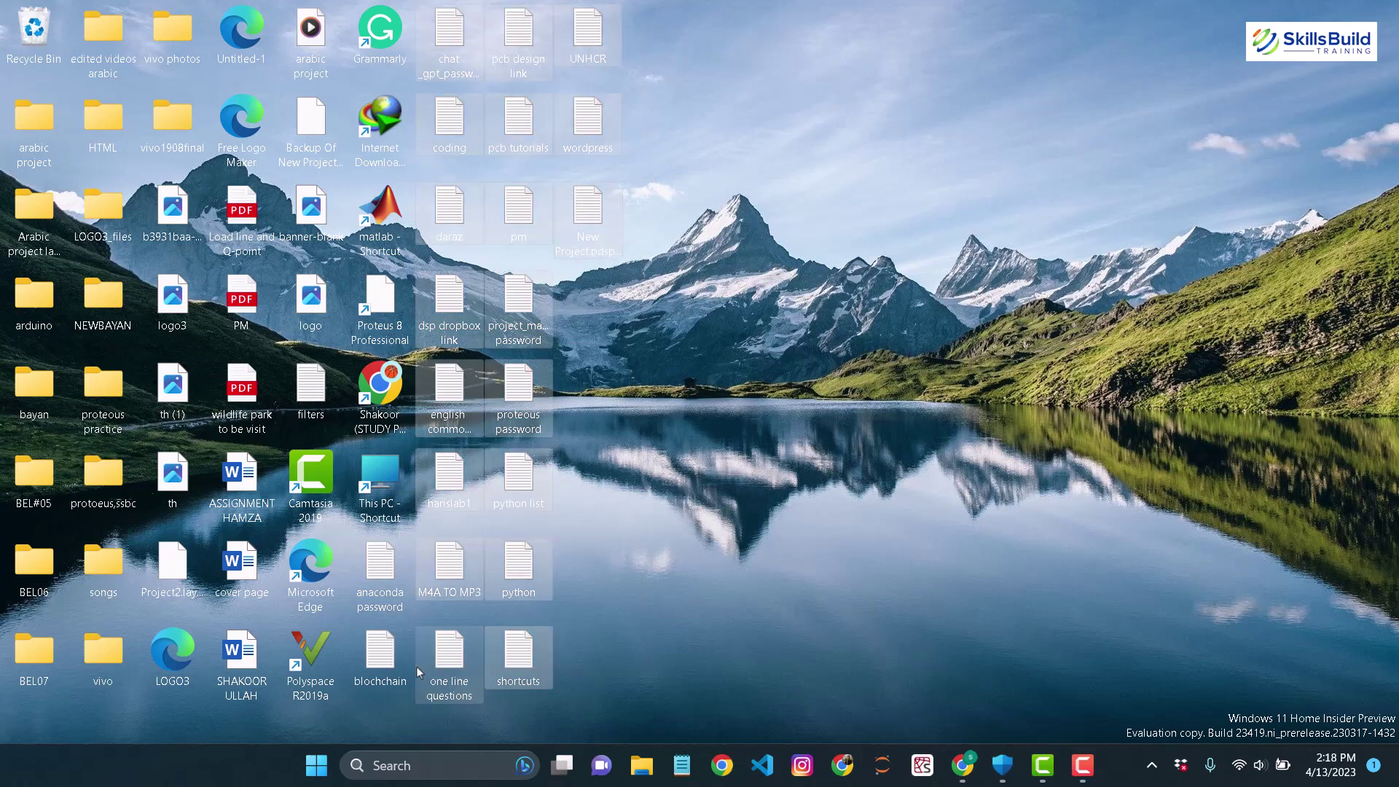
{"action": "key", "text": "ctrl+x"}
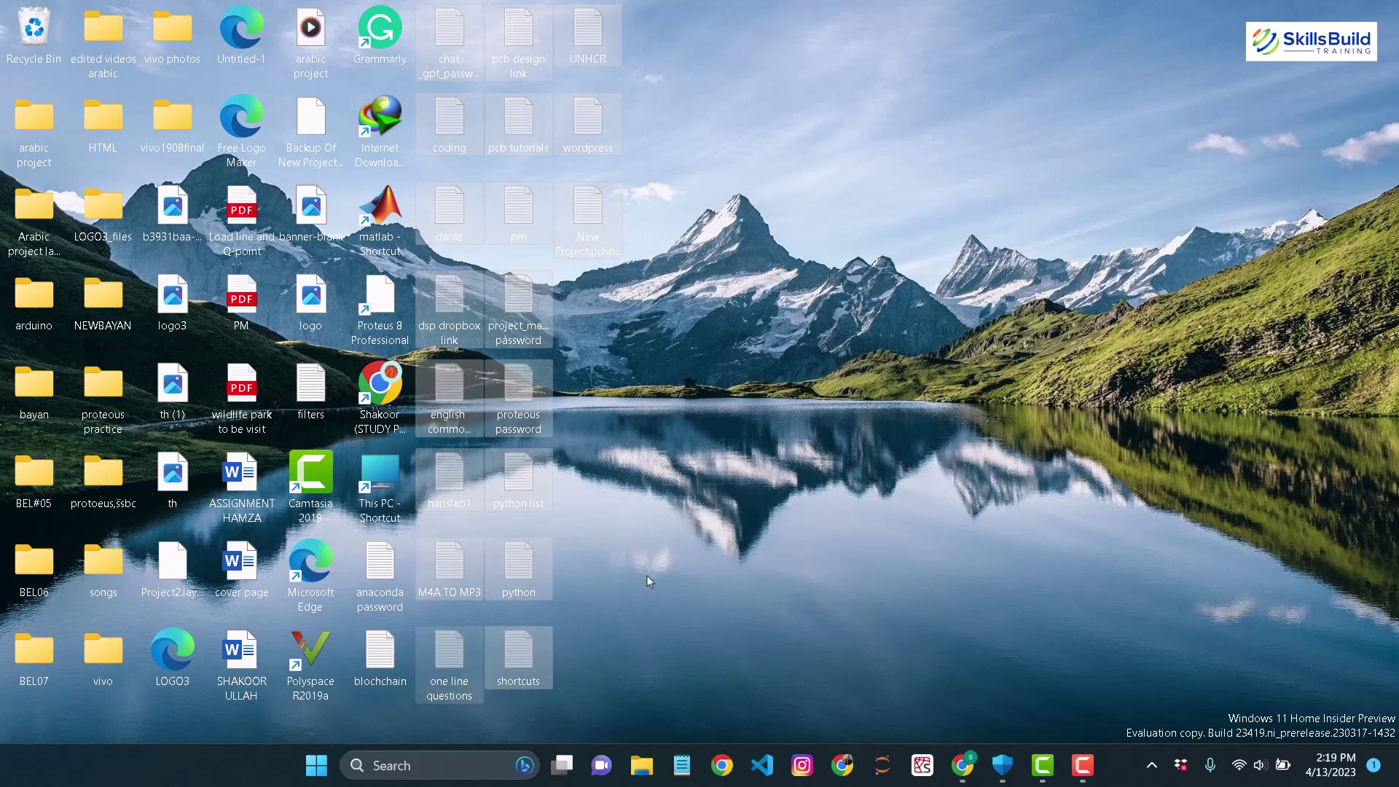
{"action": "left_click", "coordinate": [719, 231]}
{"action": "right_click", "coordinate": [718, 230]}
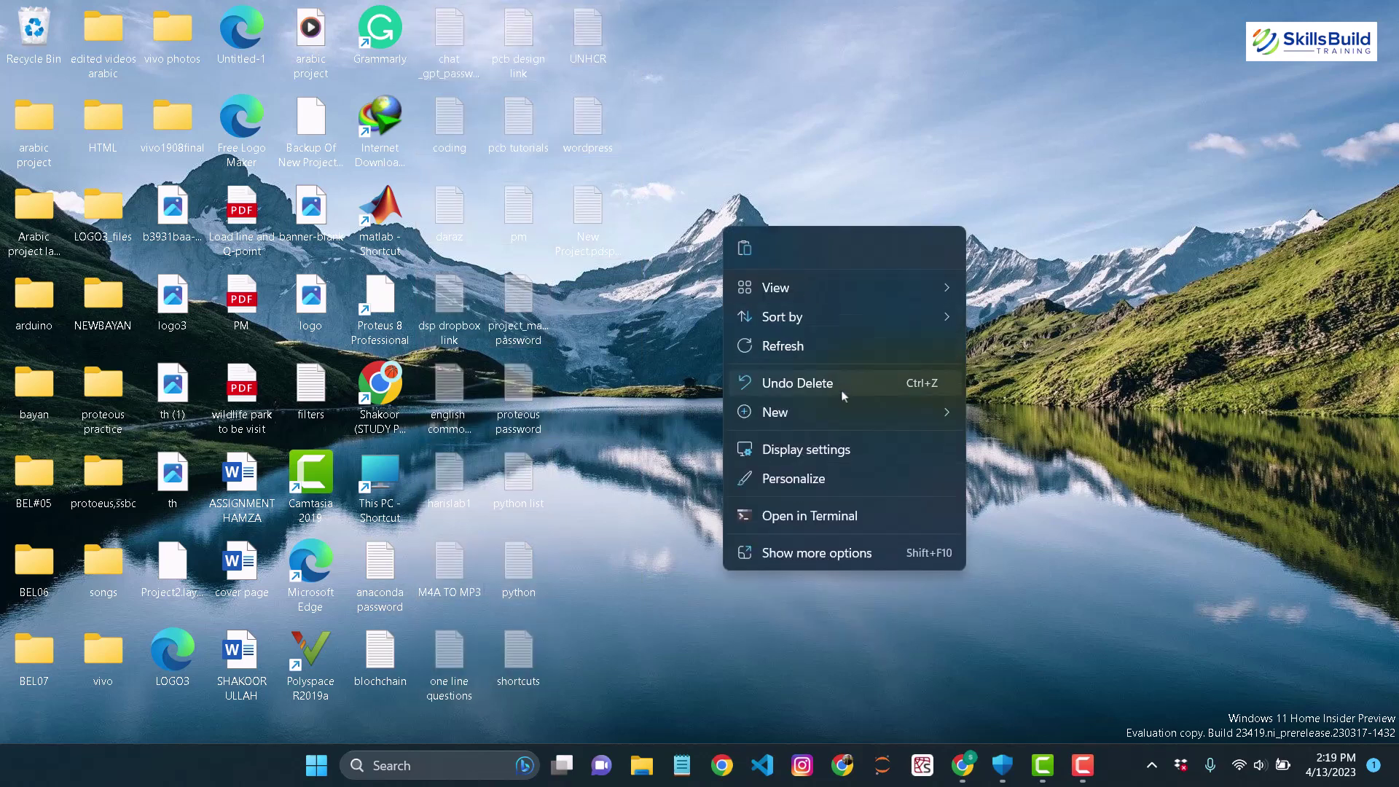
{"action": "mouse_move", "coordinate": [870, 416]}
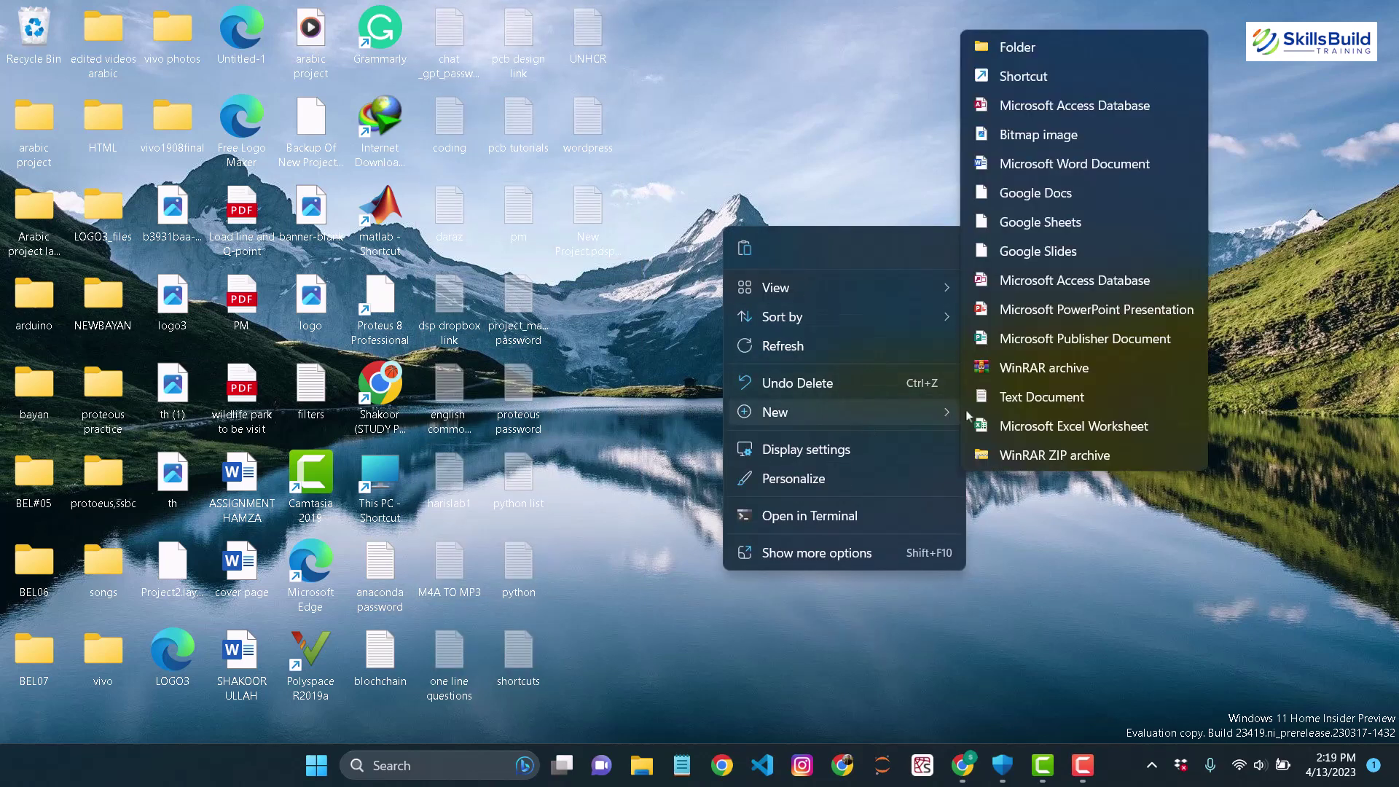
{"action": "left_click", "coordinate": [1055, 48]}
{"action": "type", "text": "Text Files"}
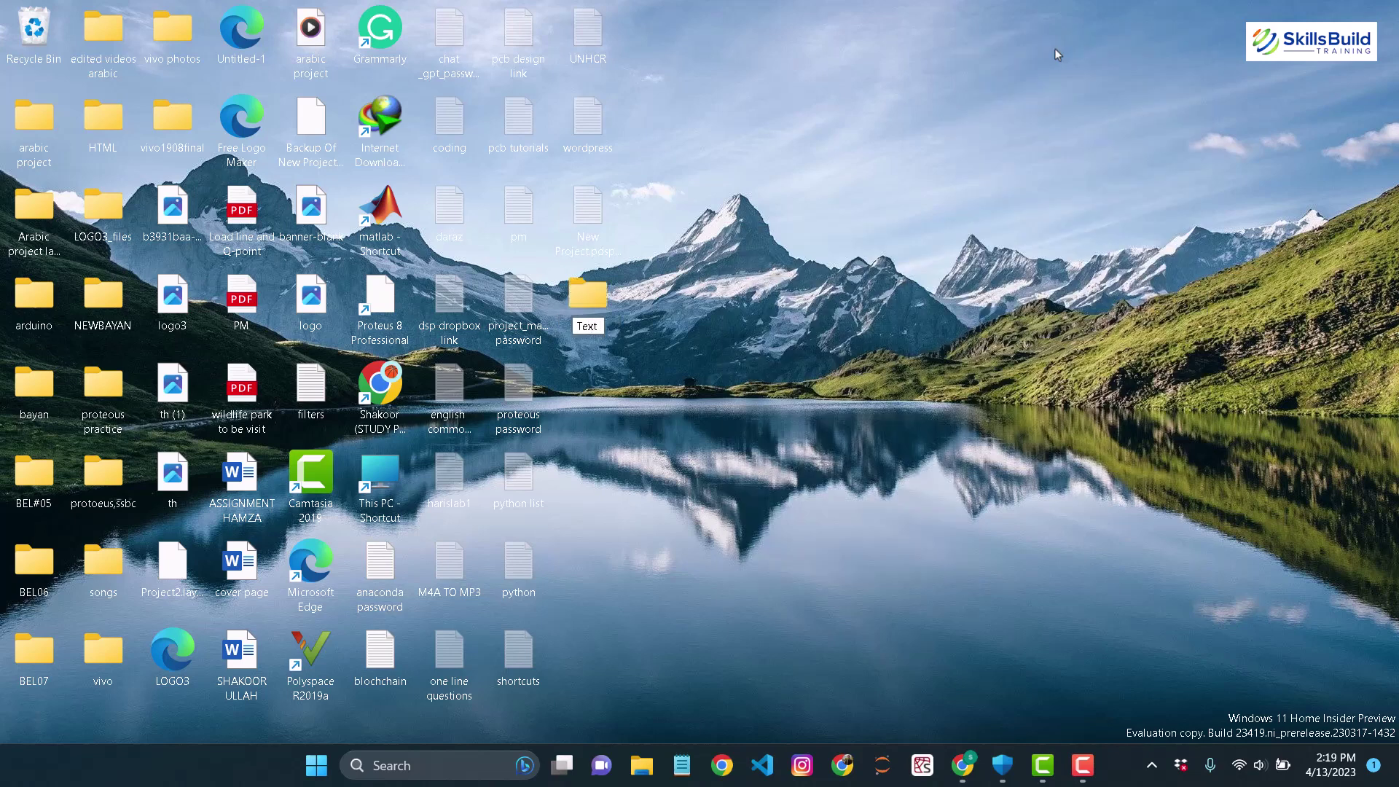
{"action": "key", "text": "Return"}
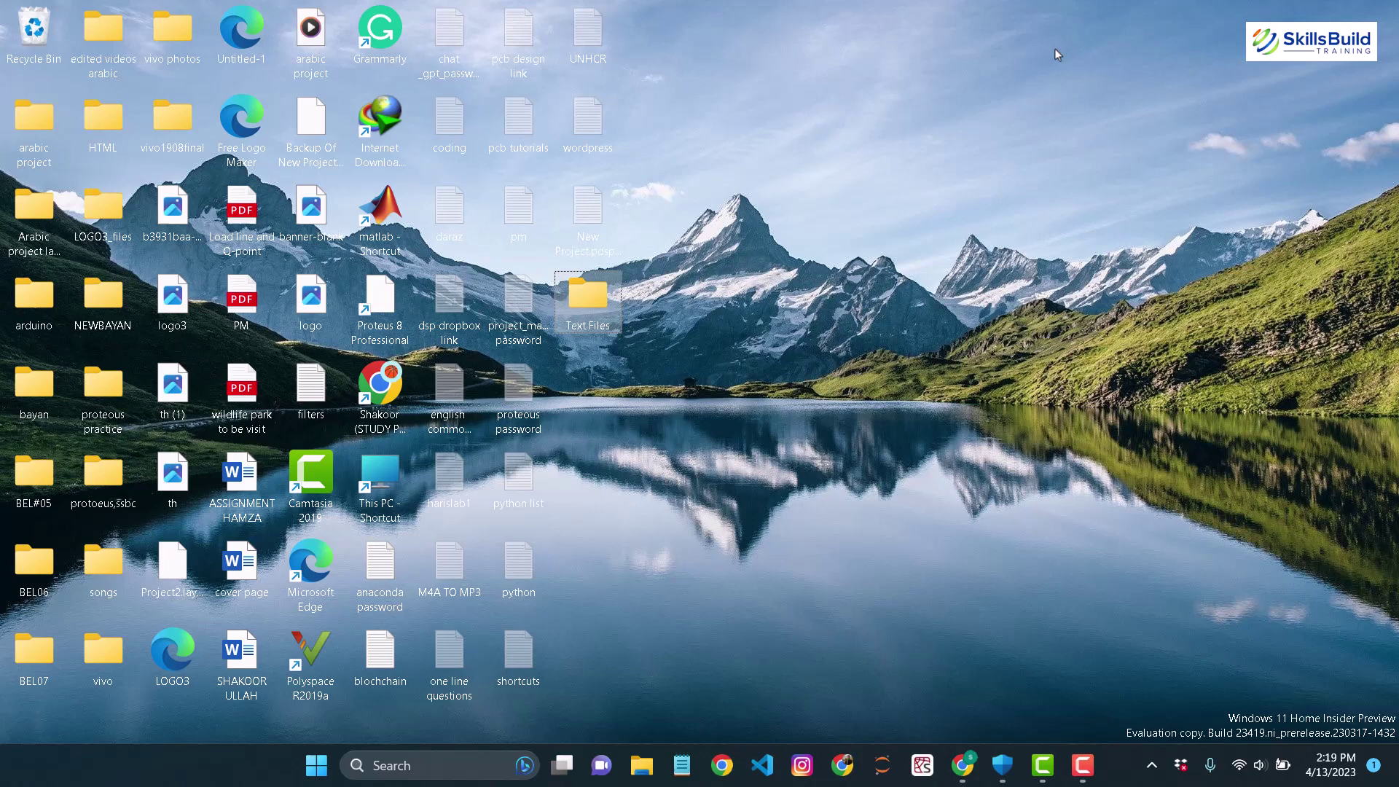
{"action": "key", "text": "Return"}
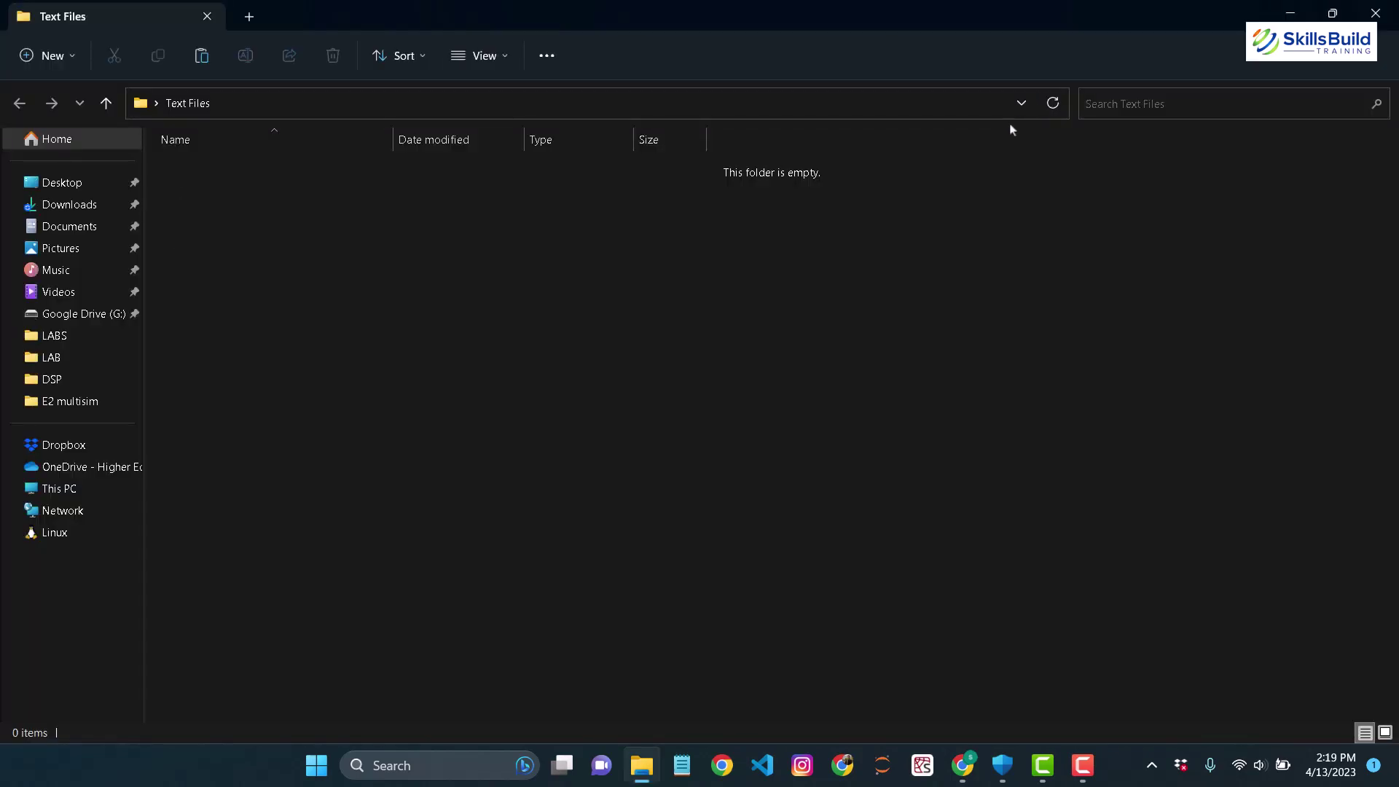
{"action": "key", "text": "alt+F4"}
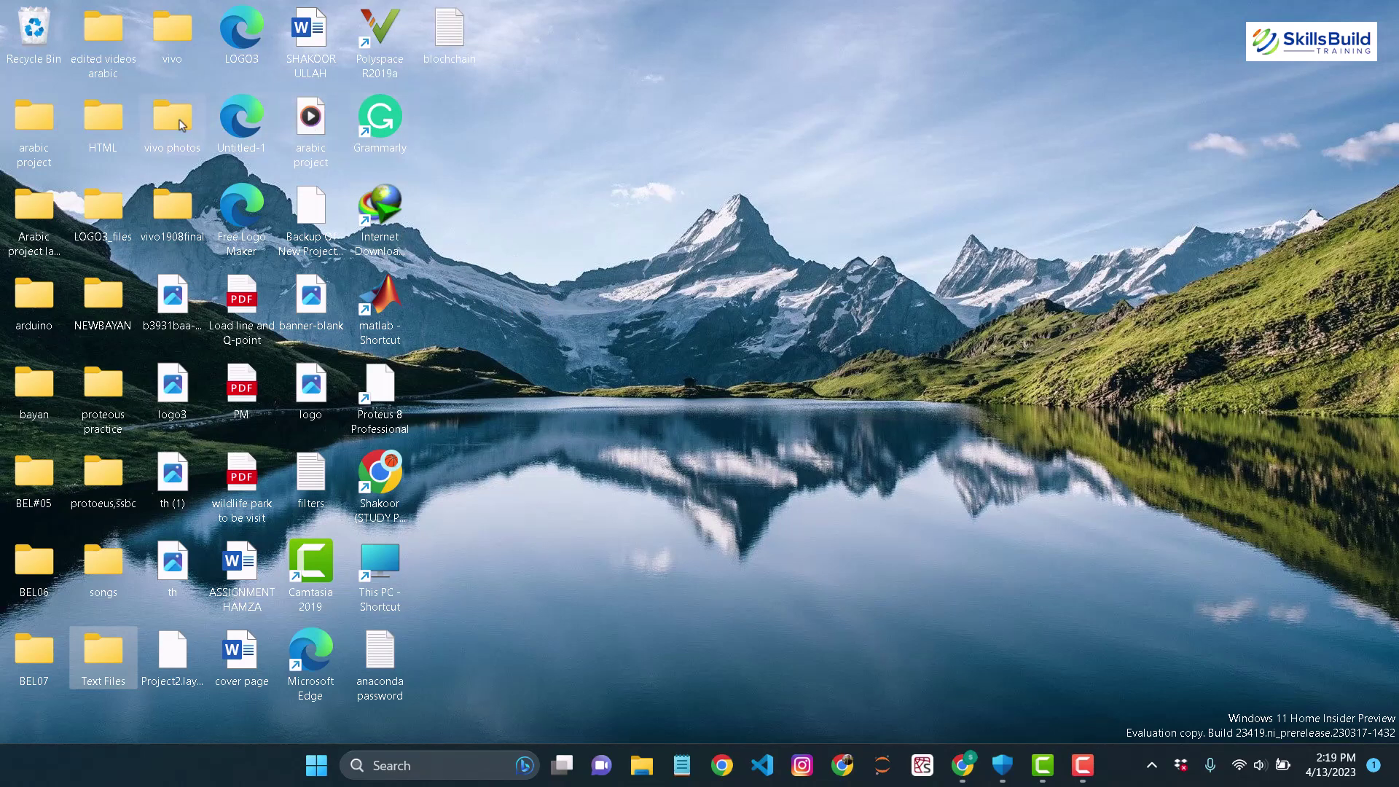
- Hide all icons on the desktop
{"action": "mouse_move", "coordinate": [159, 126]}
{"action": "right_click", "coordinate": [491, 105]}
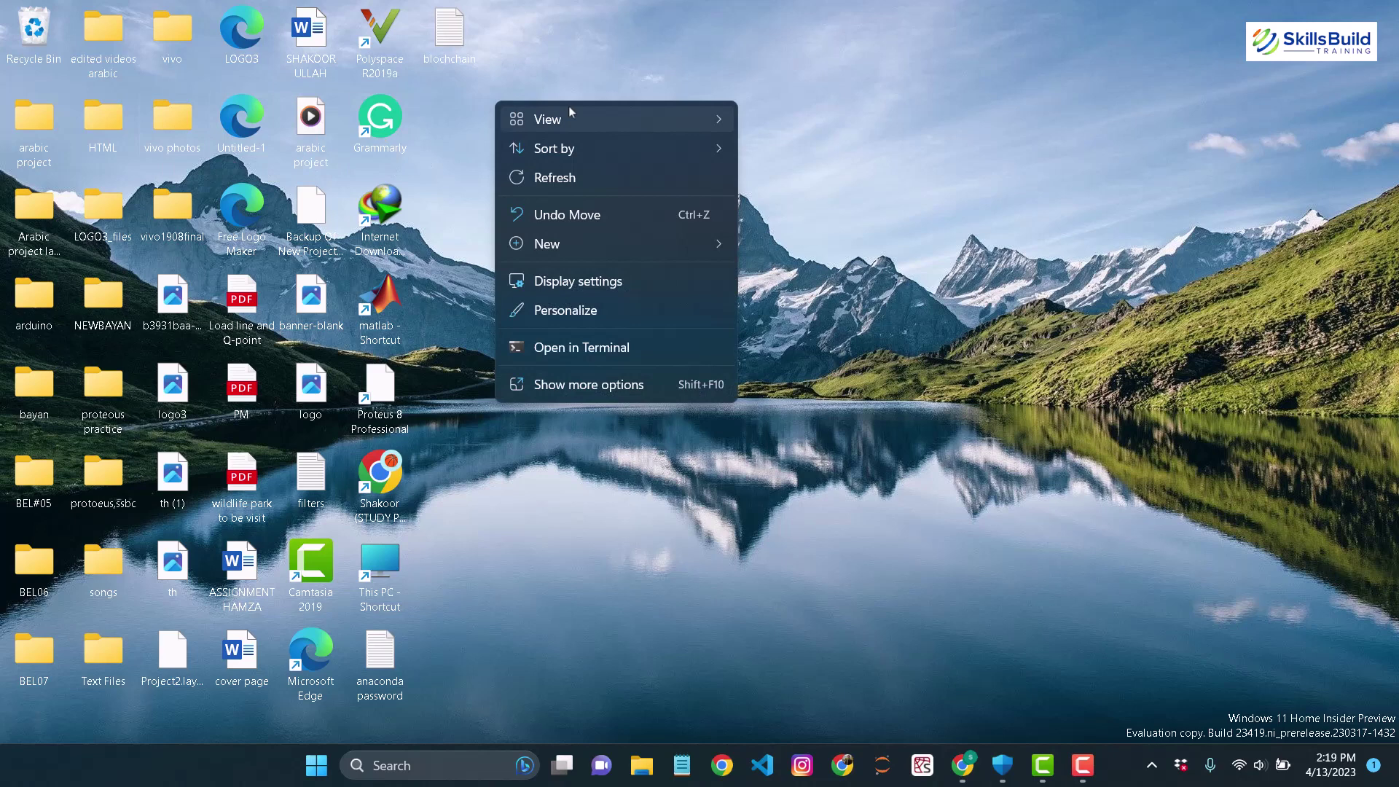
{"action": "mouse_move", "coordinate": [607, 120]}
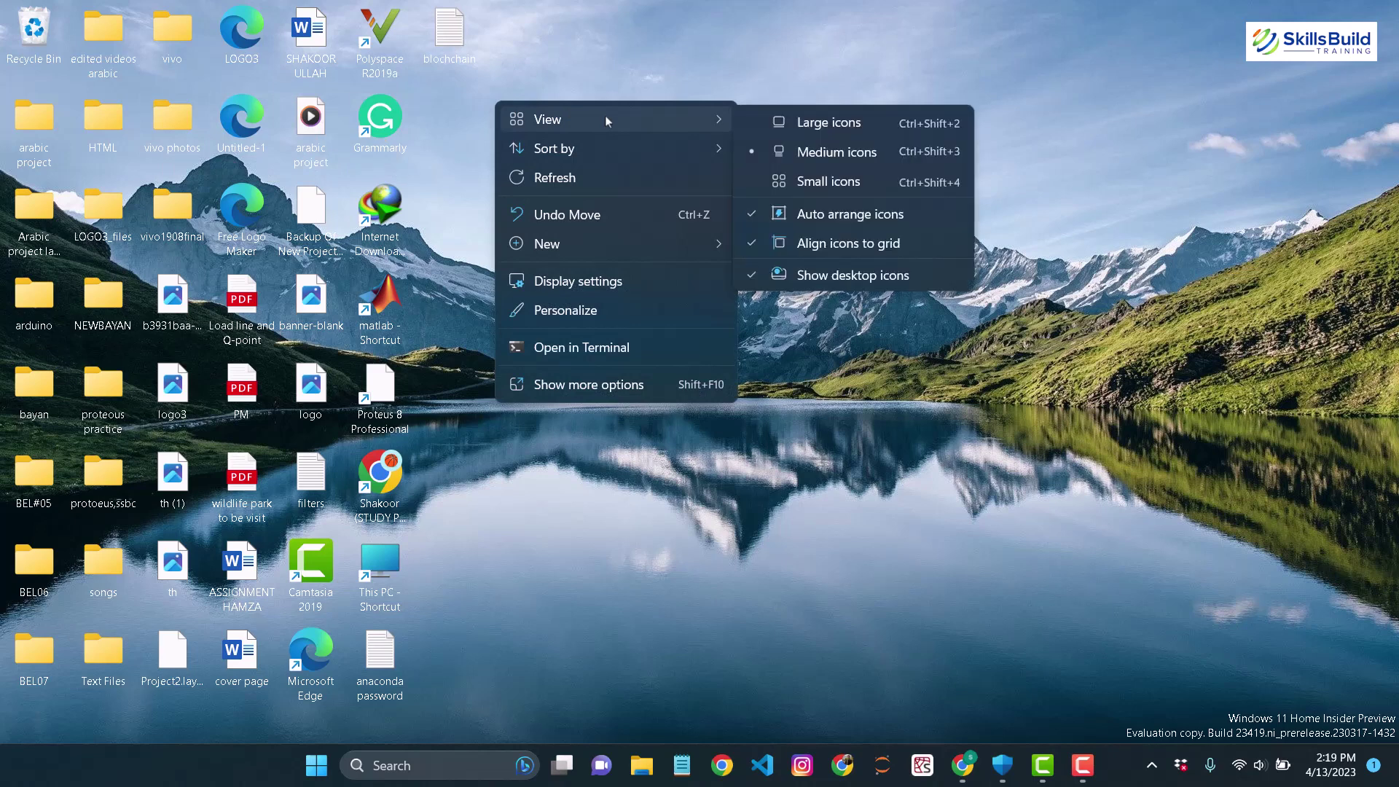
{"action": "left_click", "coordinate": [826, 282]}
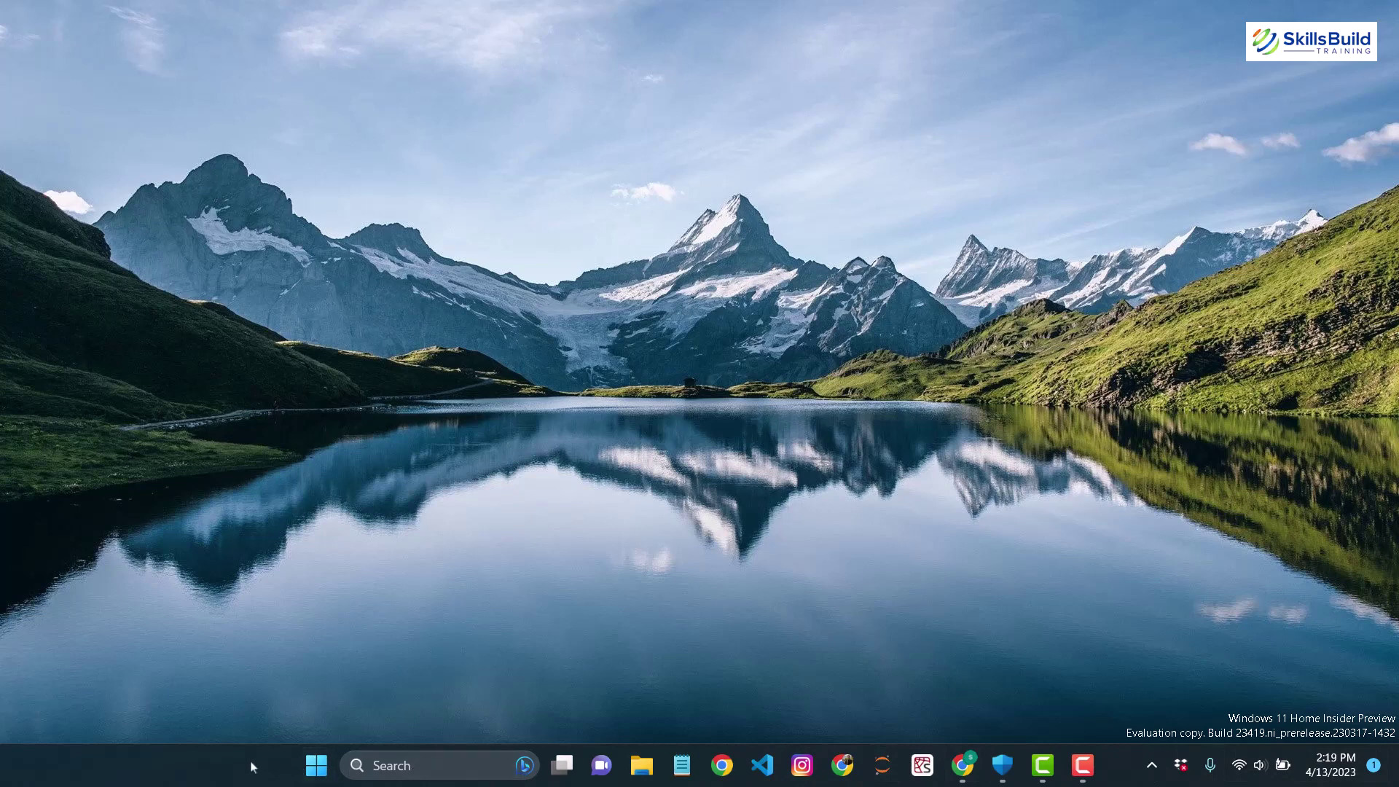
- Open the taskbar settings and turn off the Chat and Task view items
{"action": "right_click", "coordinate": [194, 760]}
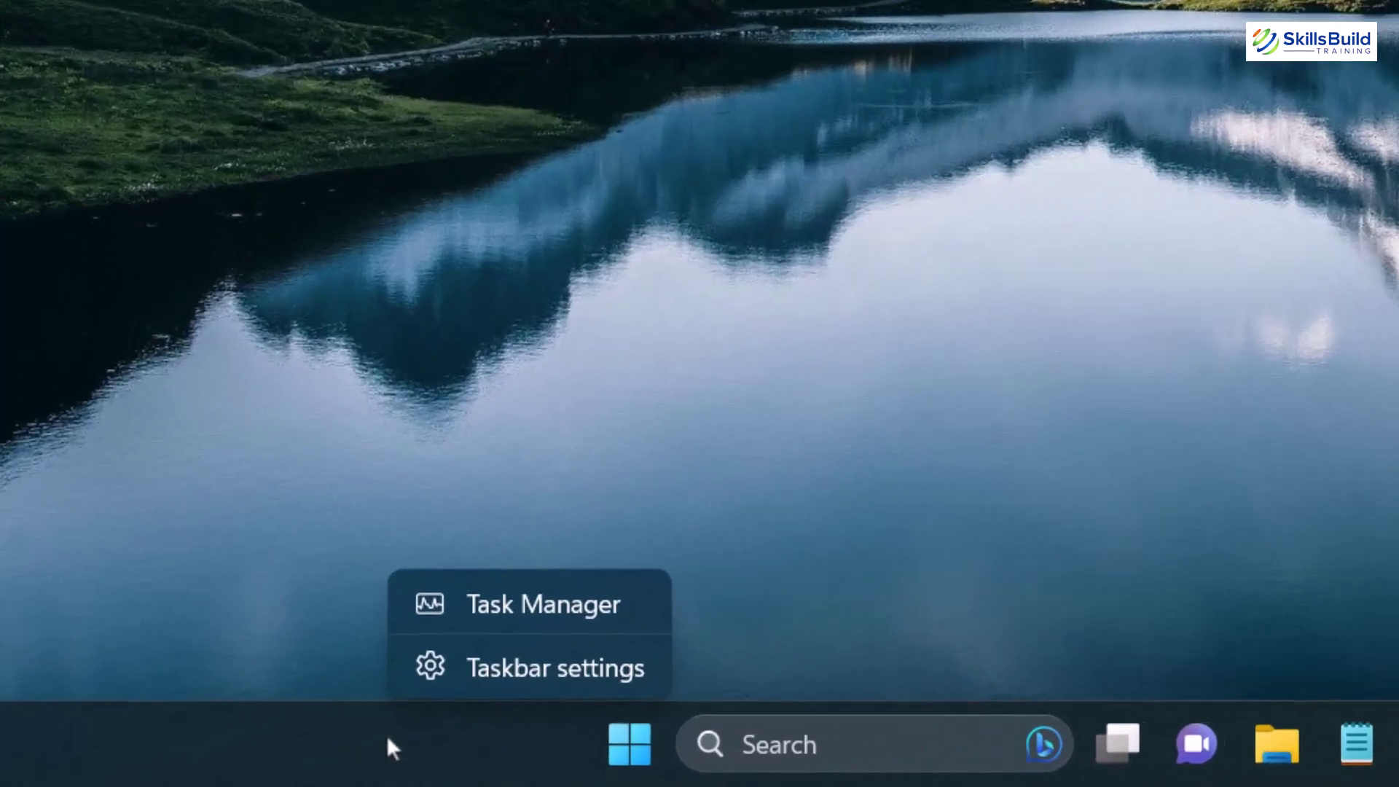
{"action": "left_click", "coordinate": [453, 683]}
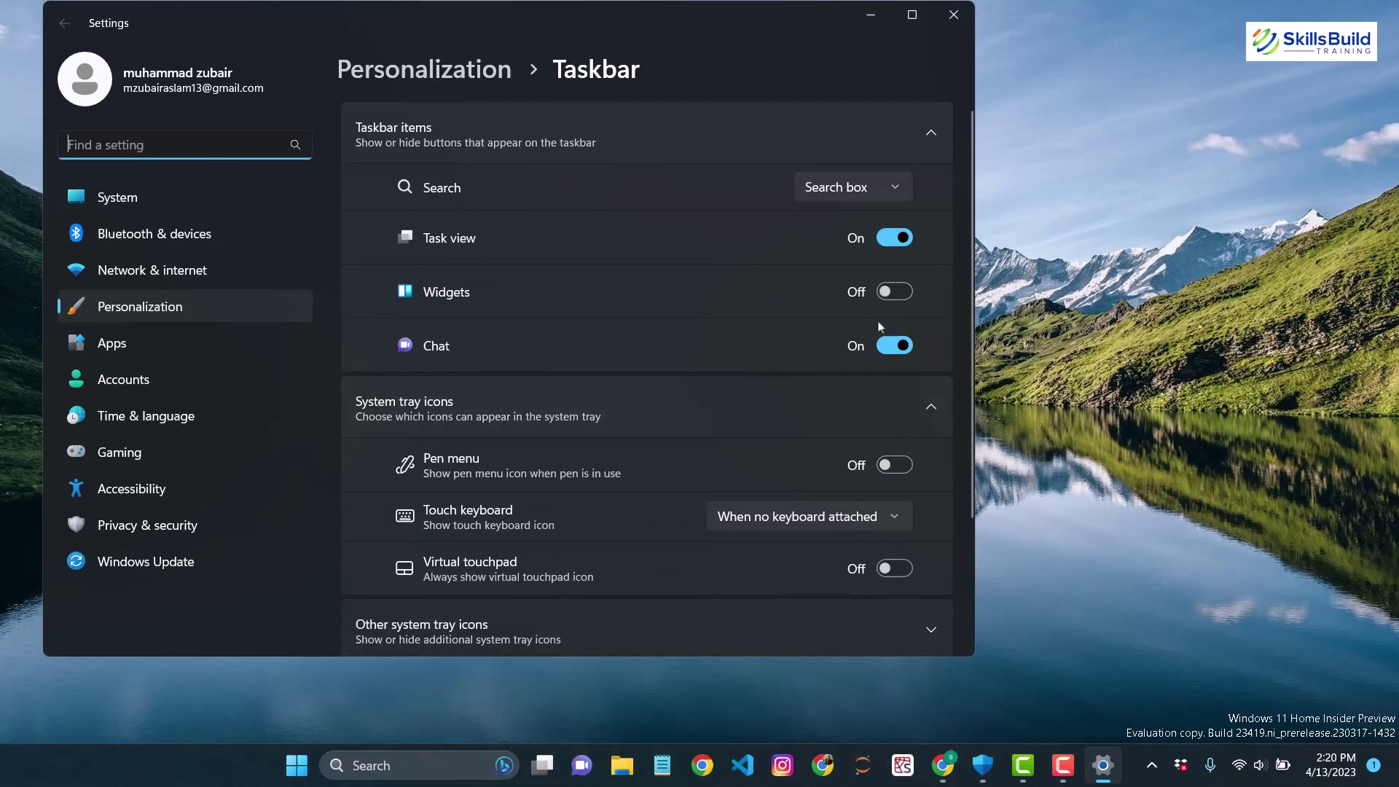
{"action": "left_click", "coordinate": [895, 346]}
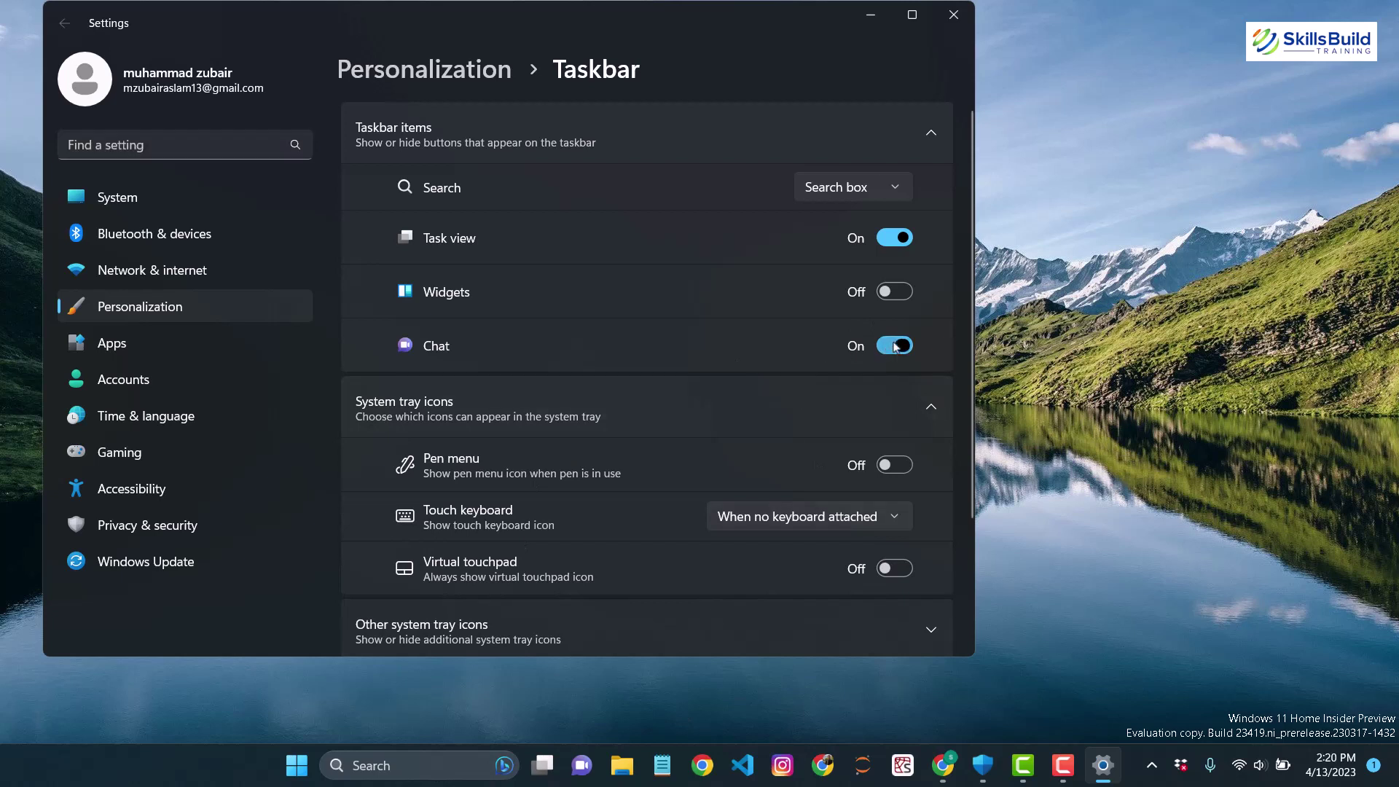
{"action": "left_click", "coordinate": [895, 345]}
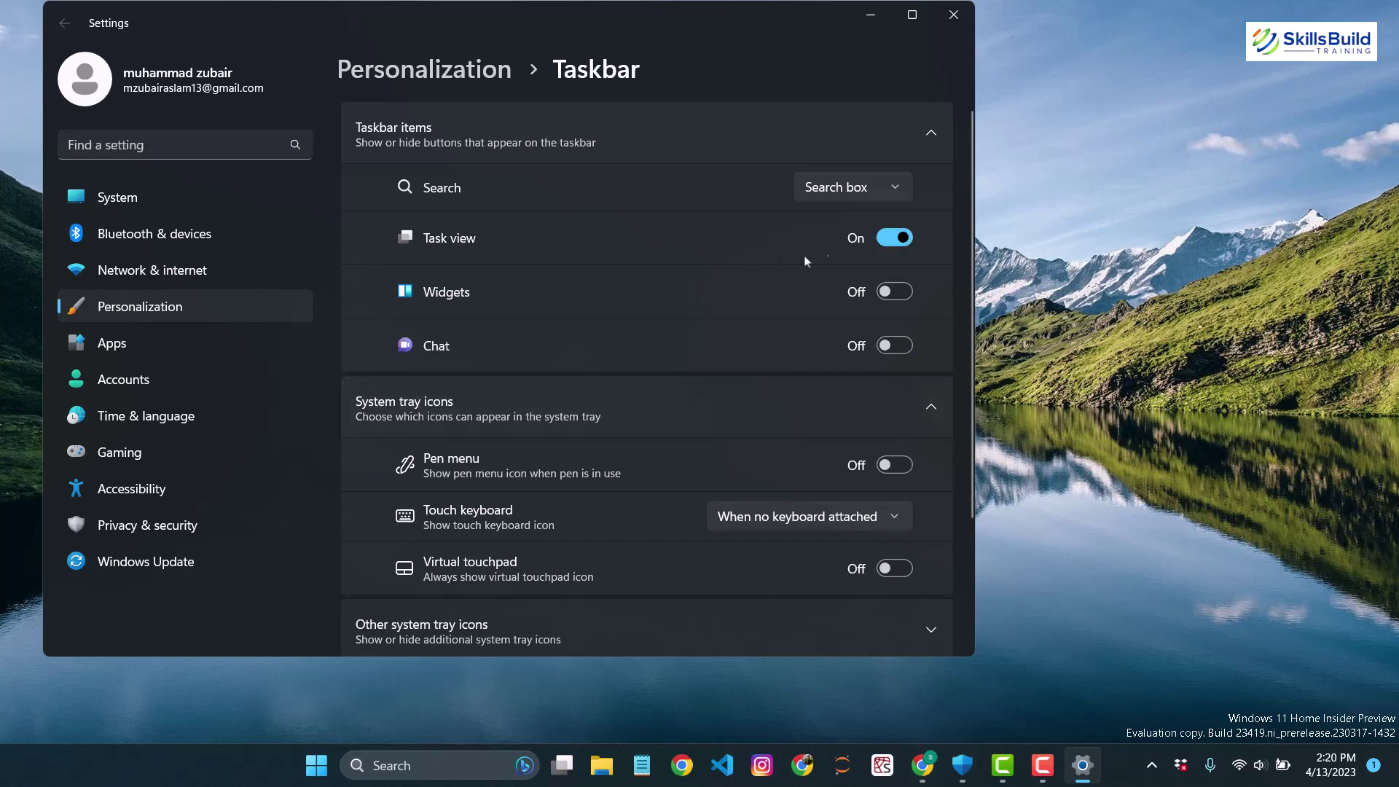
{"action": "left_click", "coordinate": [902, 240]}
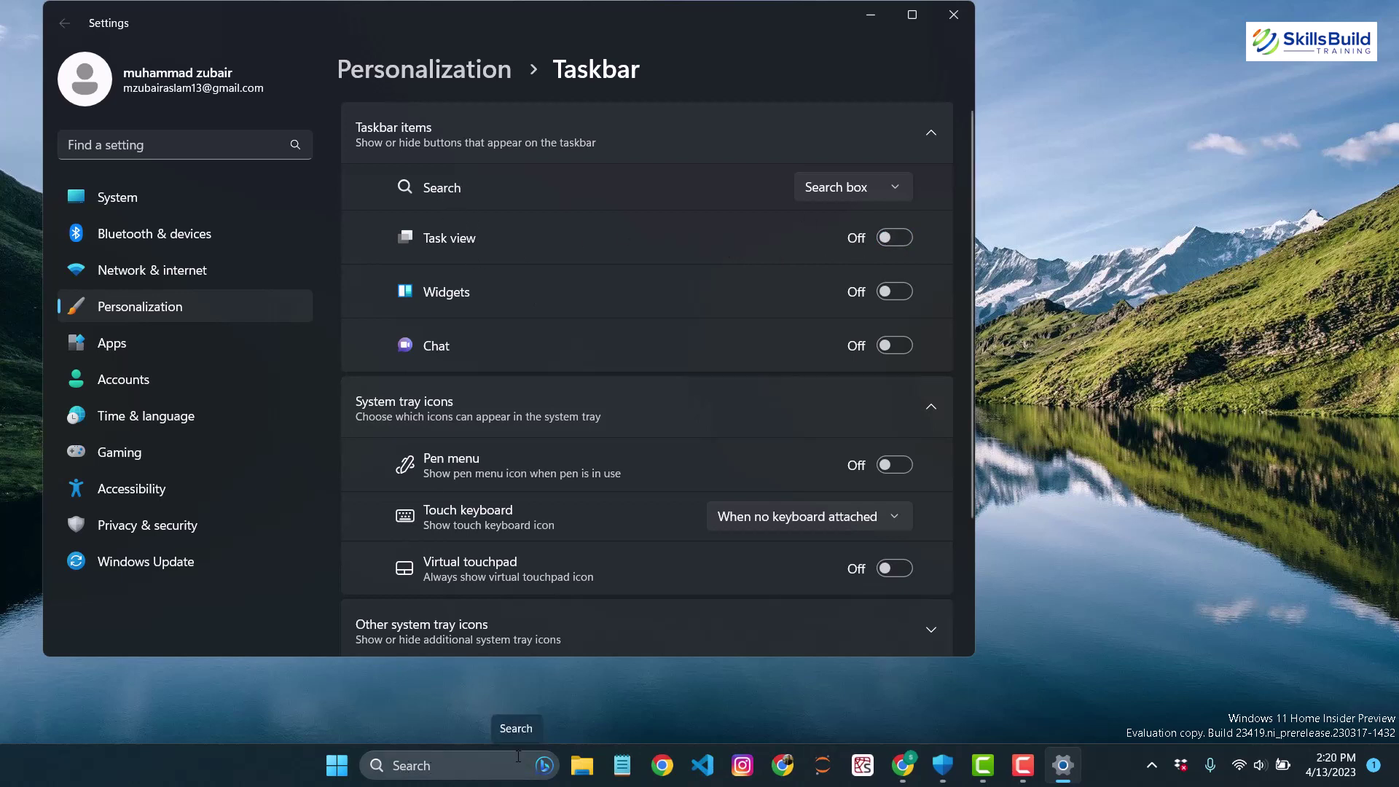
- Set the taskbar's Search item to Hide, and close Settings after checking that search is available from Start
{"action": "left_click", "coordinate": [893, 188]}
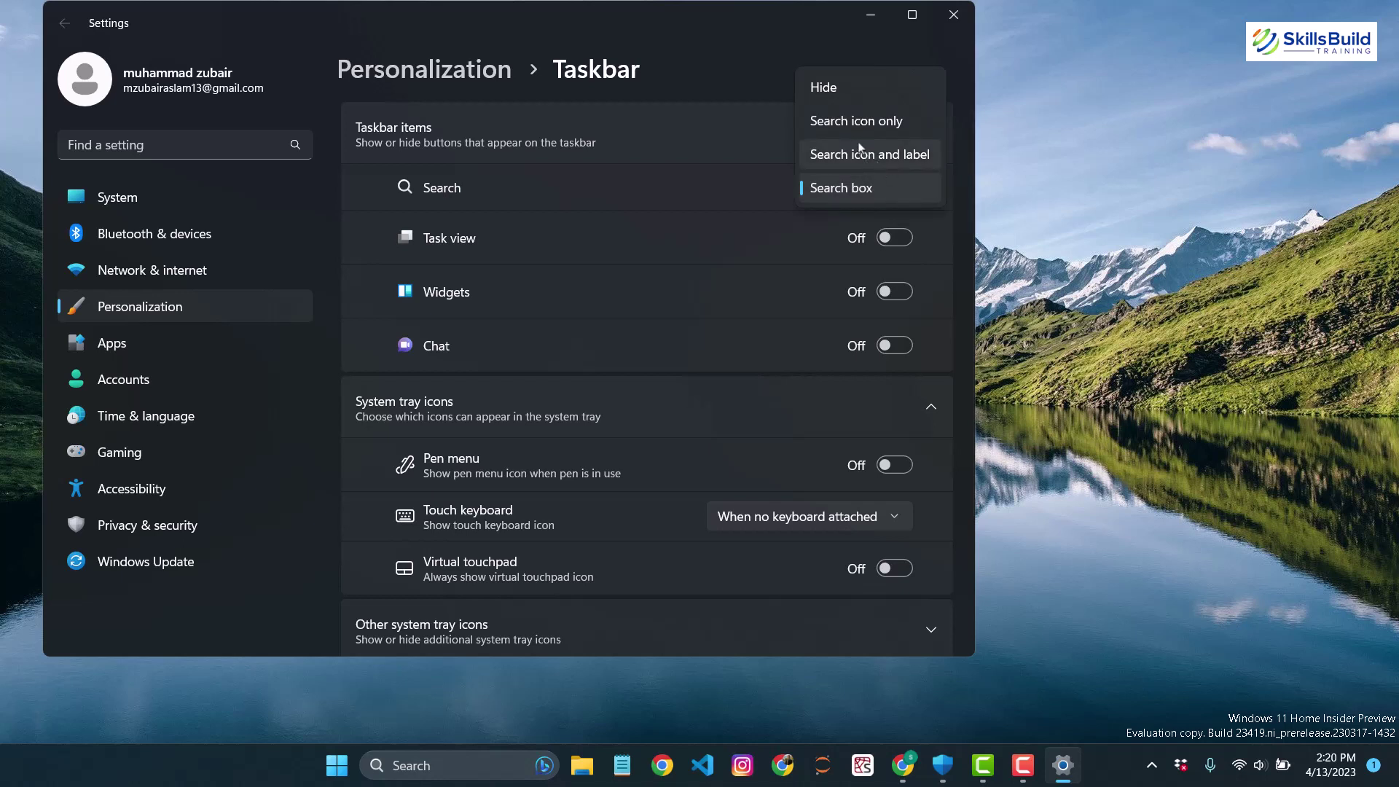
{"action": "left_click", "coordinate": [828, 91]}
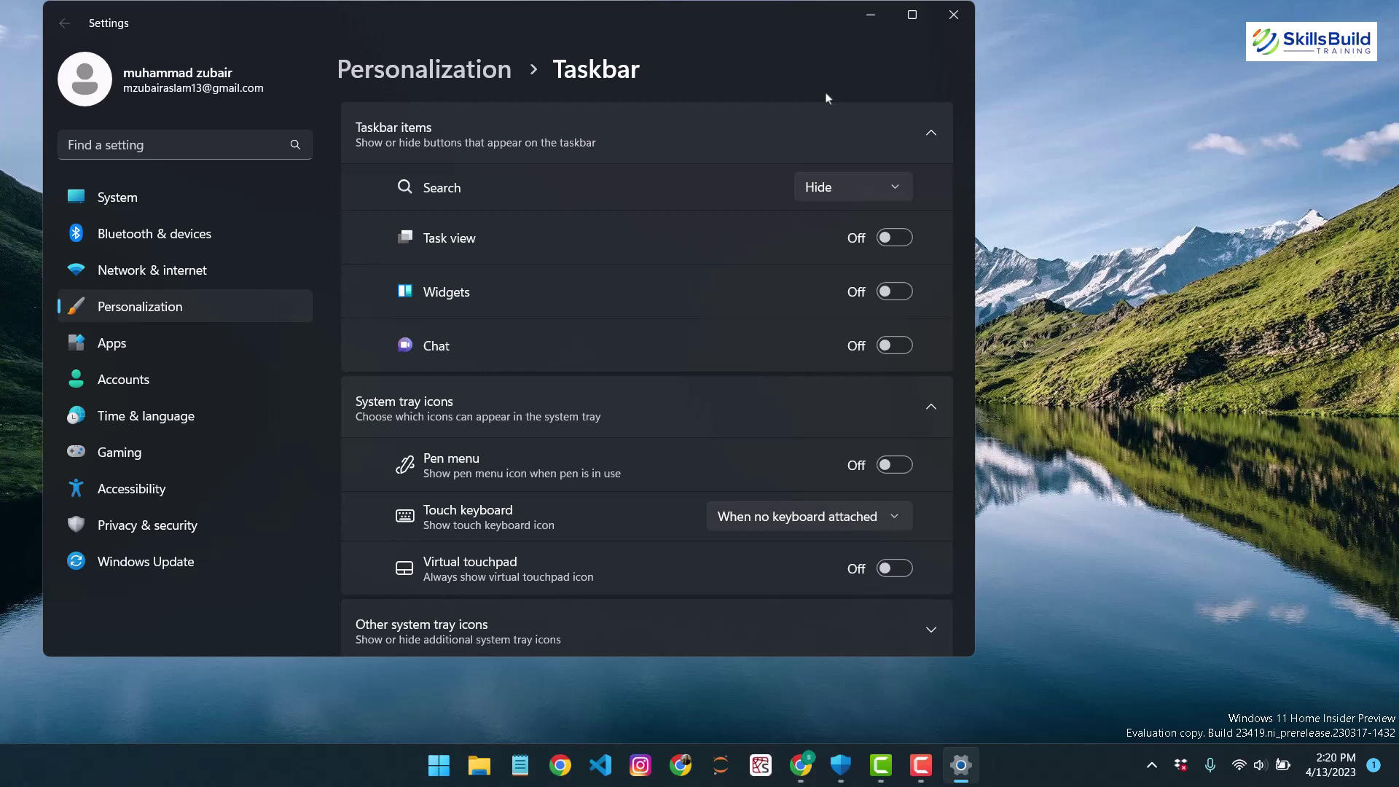
{"action": "key", "text": "super"}
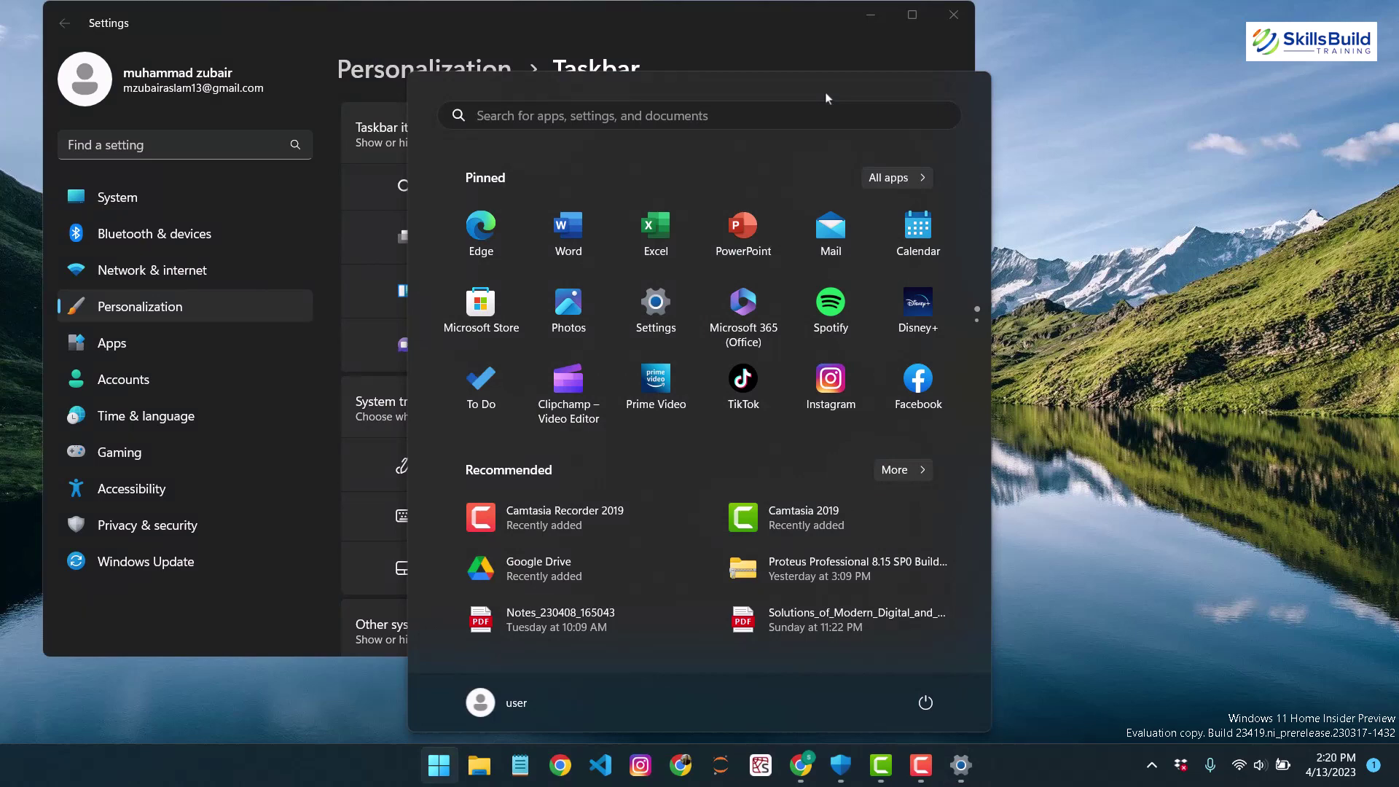
{"action": "key", "text": "super"}
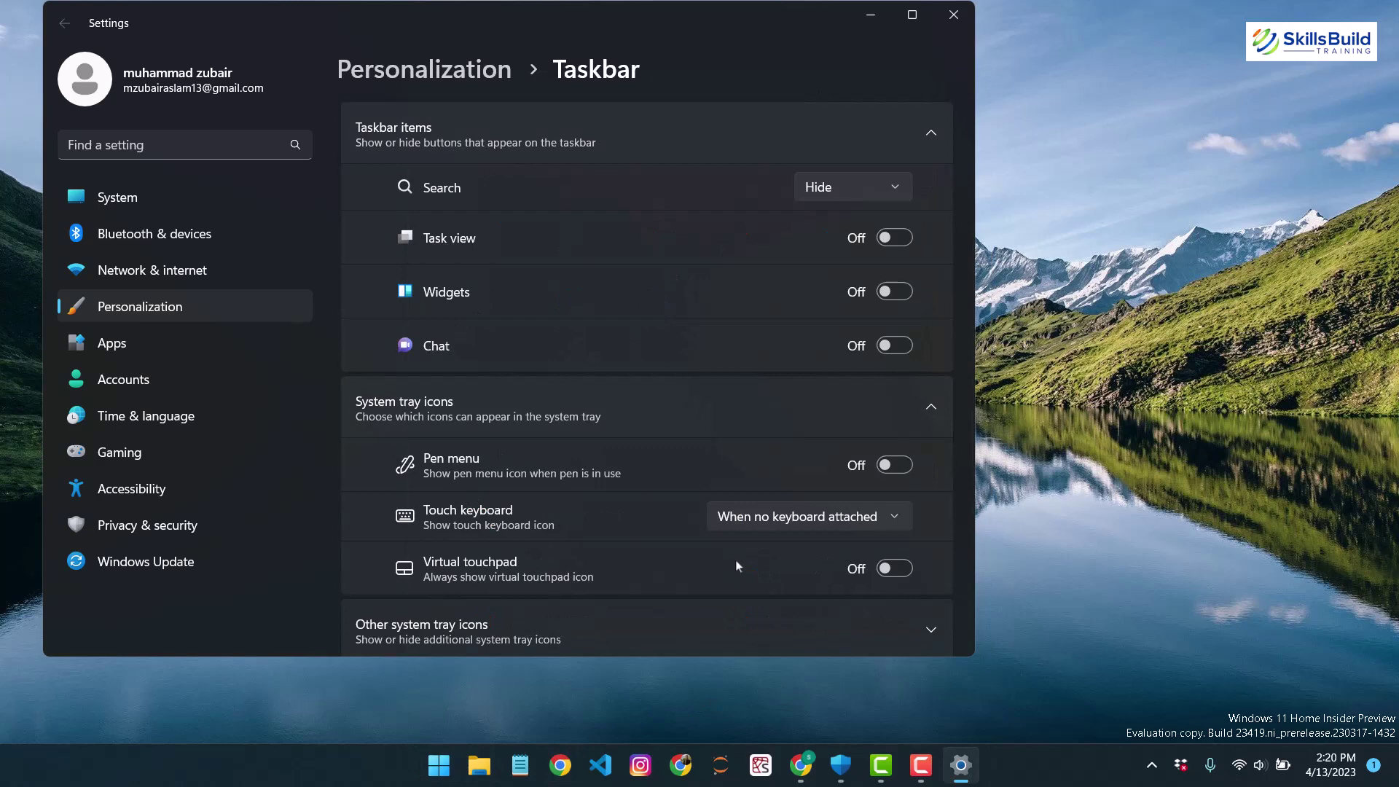
{"action": "left_click", "coordinate": [959, 25]}
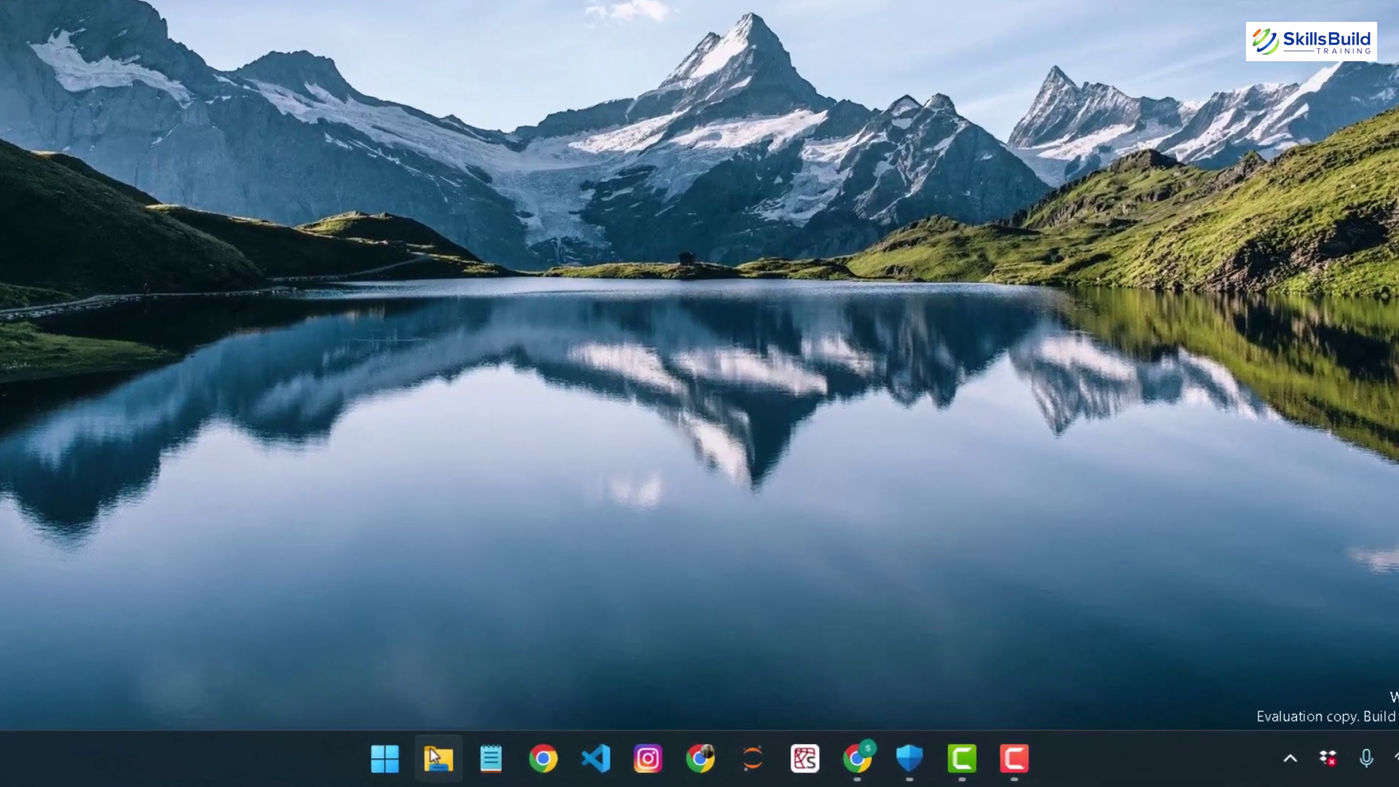
- Unpin File Explorer from the taskbar
{"action": "right_click", "coordinate": [497, 765]}
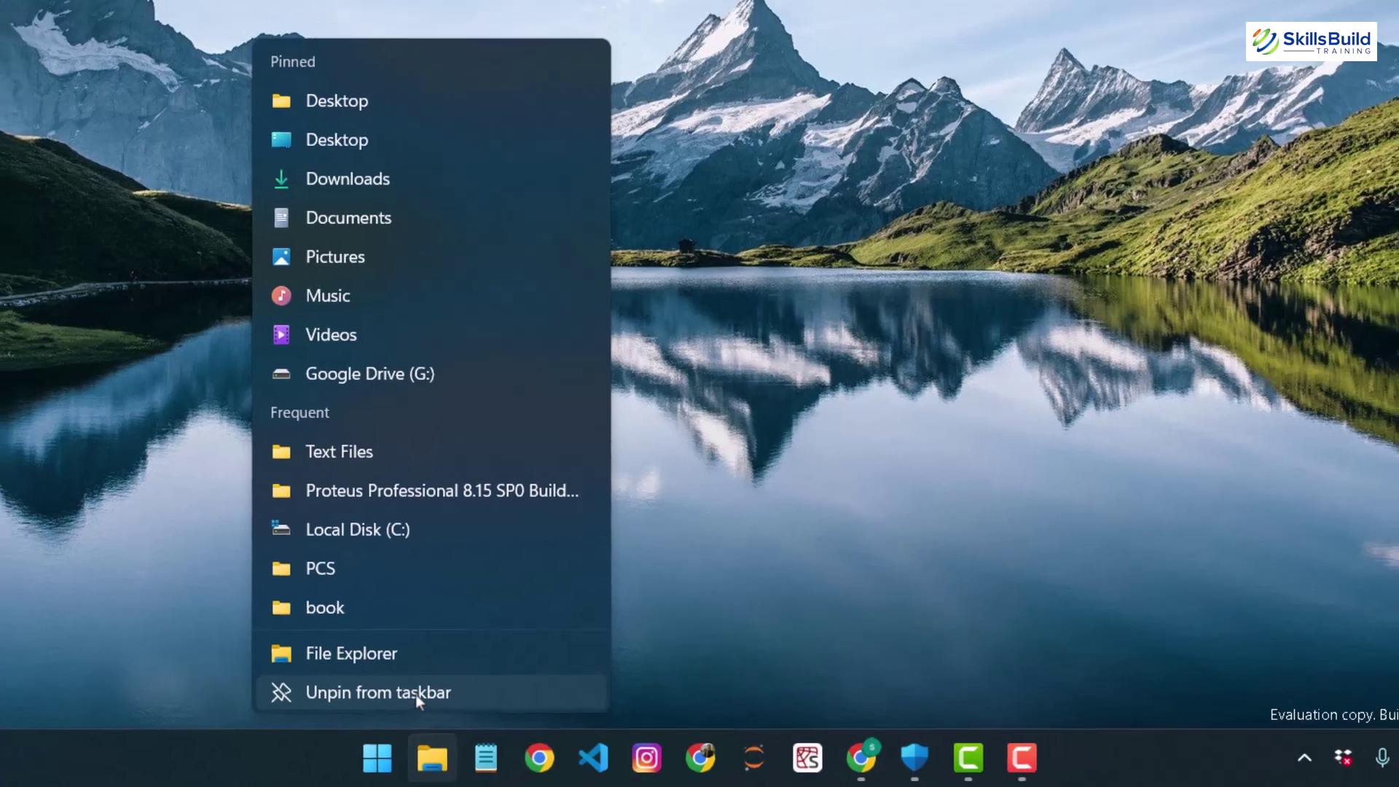
{"action": "left_click", "coordinate": [415, 692]}
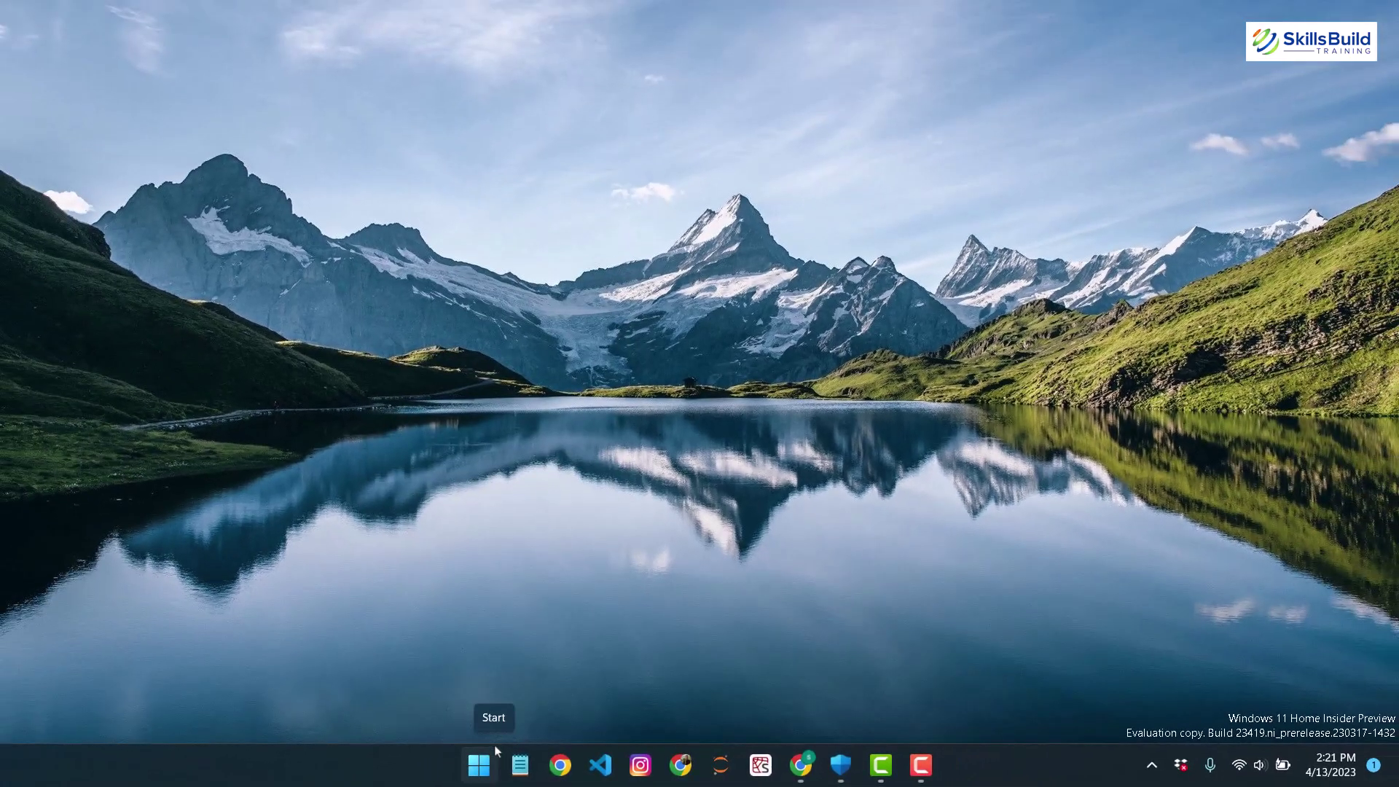
- Search for "file" from Start and pin File Explorer back to the taskbar
{"action": "left_click", "coordinate": [493, 748]}
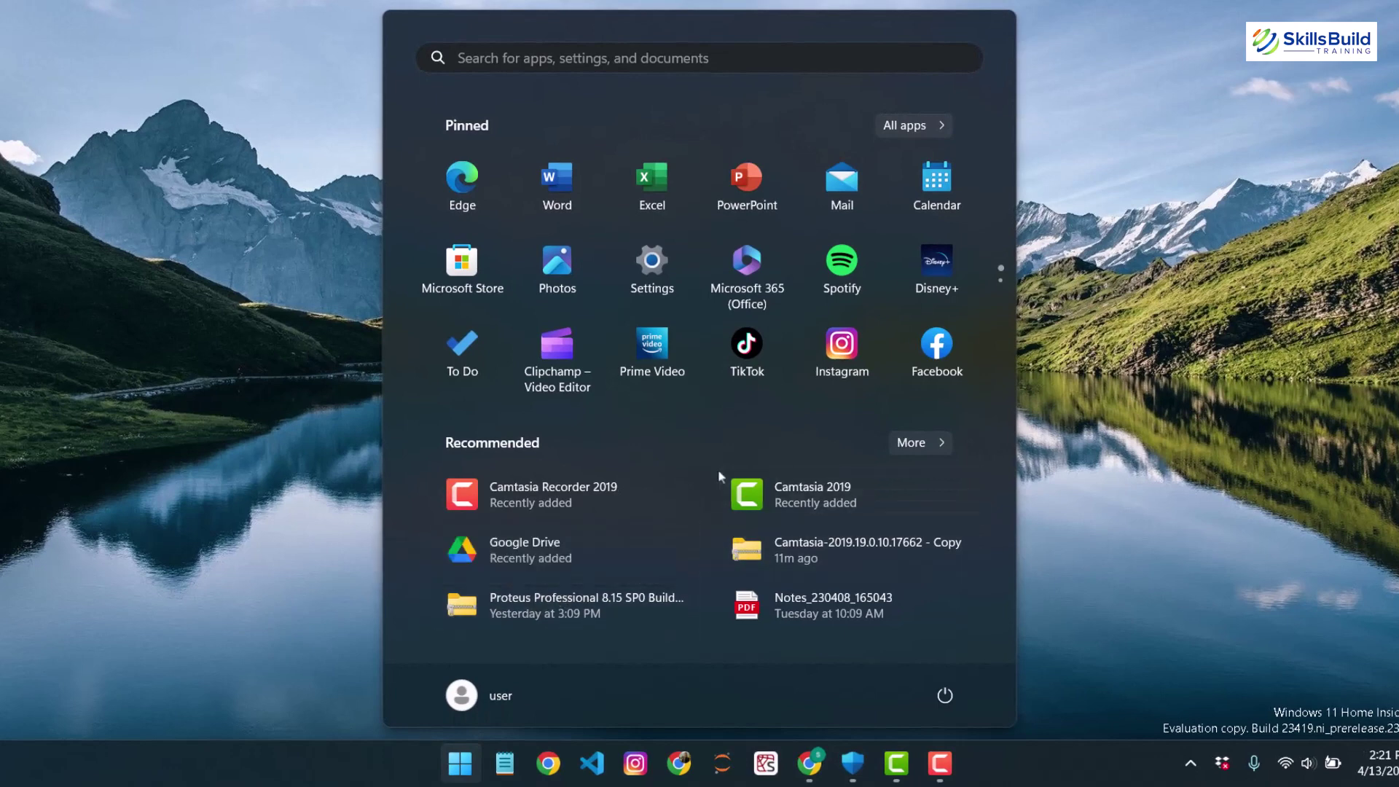
{"action": "type", "text": "file"}
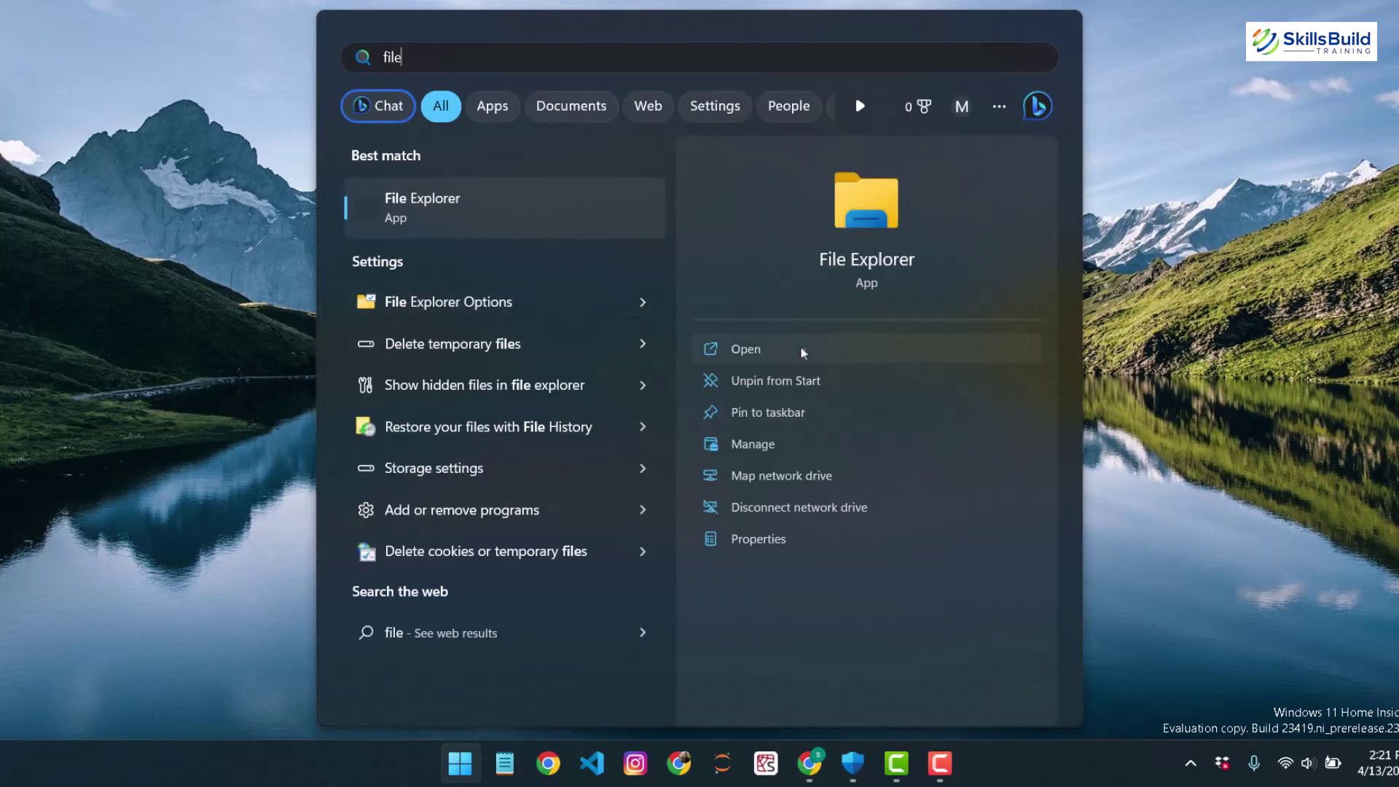
{"action": "left_click", "coordinate": [777, 419]}
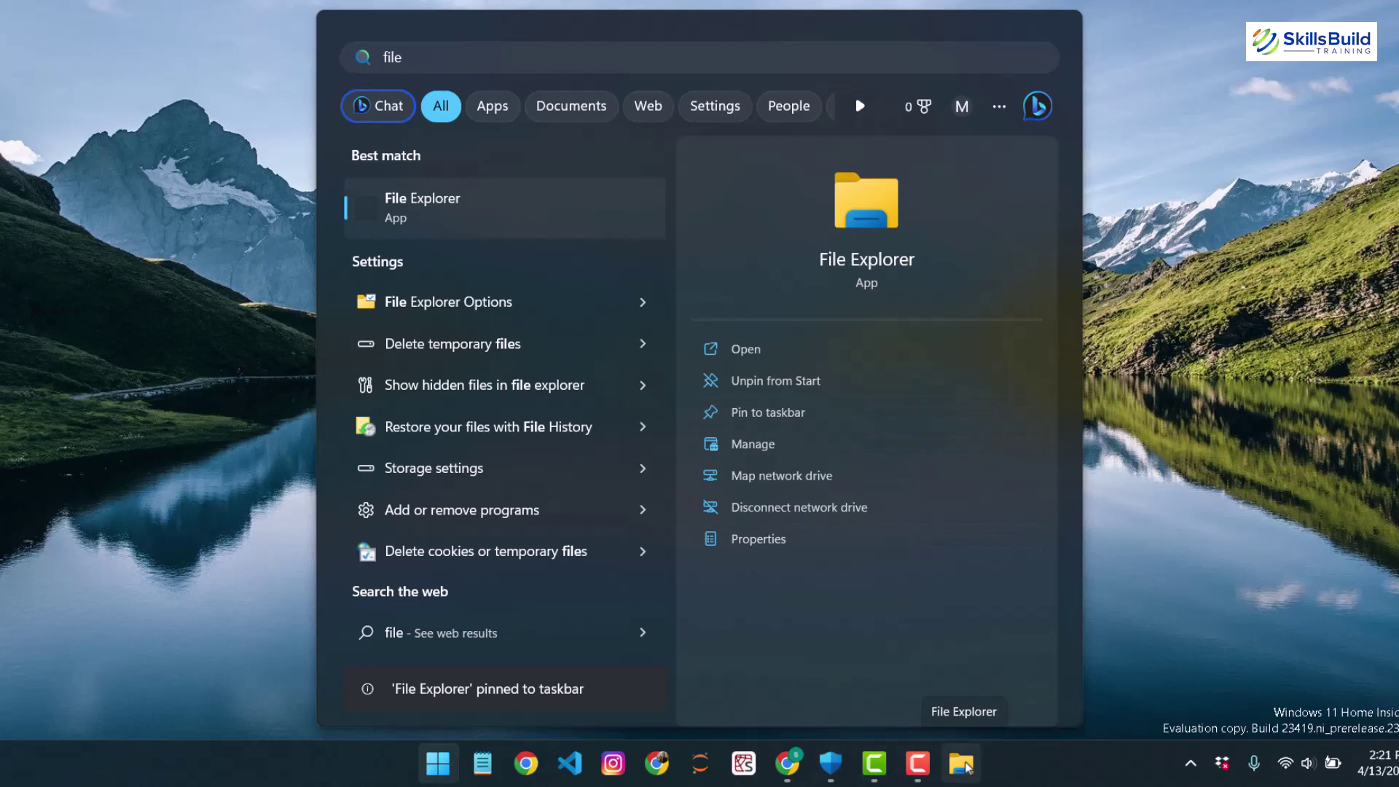
{"action": "key", "text": "Escape"}
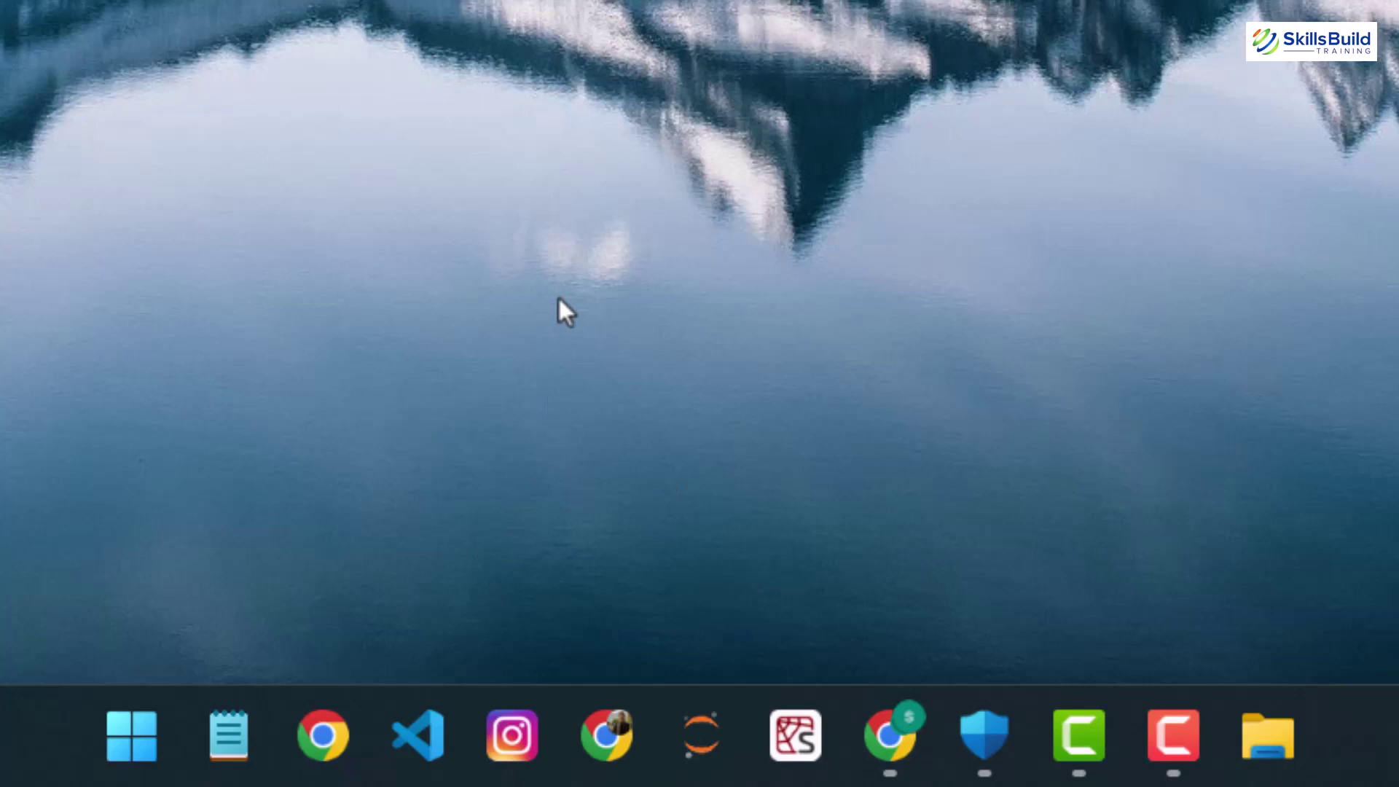
- Unpin Instagram and Notepad from the taskbar
{"action": "right_click", "coordinate": [512, 736]}
{"action": "left_click", "coordinate": [508, 626]}
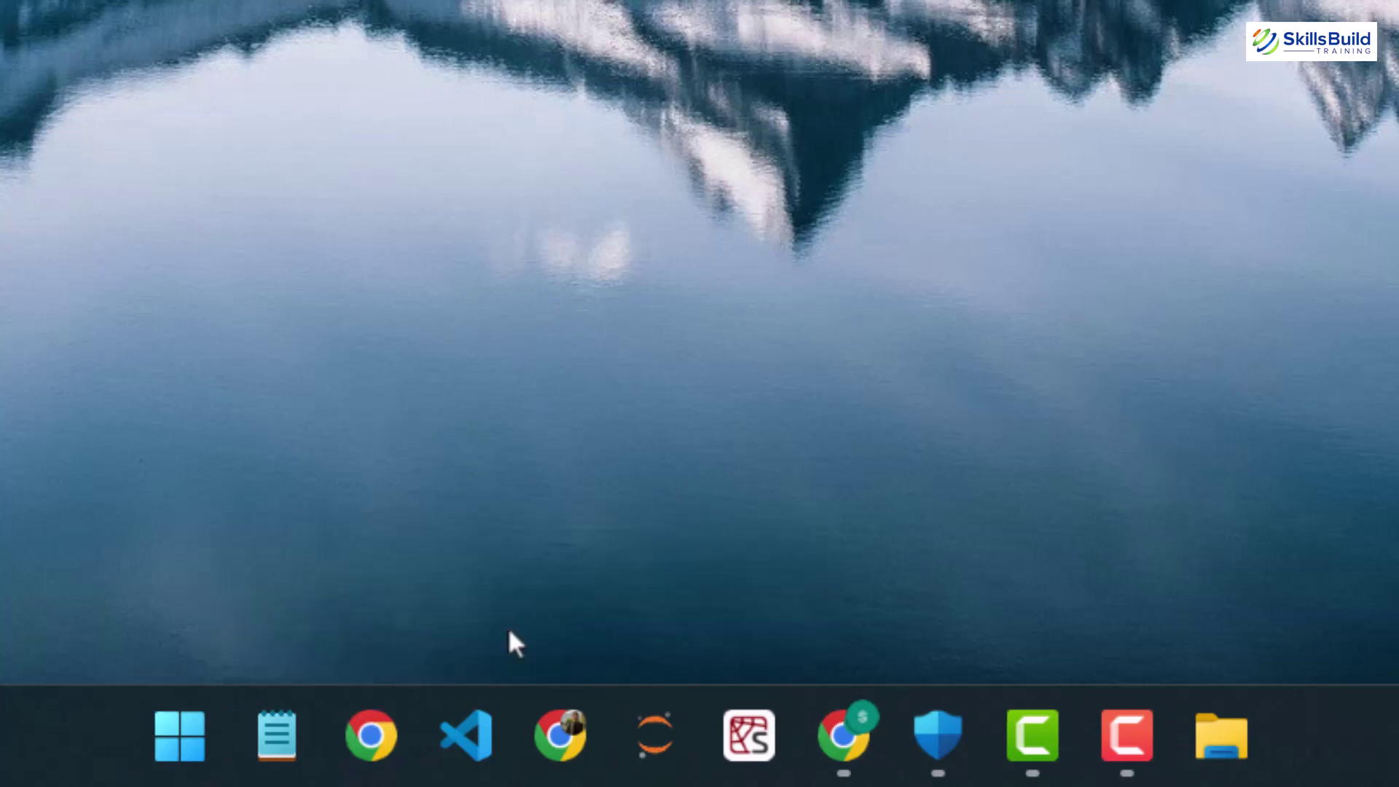
{"action": "right_click", "coordinate": [286, 729]}
{"action": "left_click", "coordinate": [274, 621]}
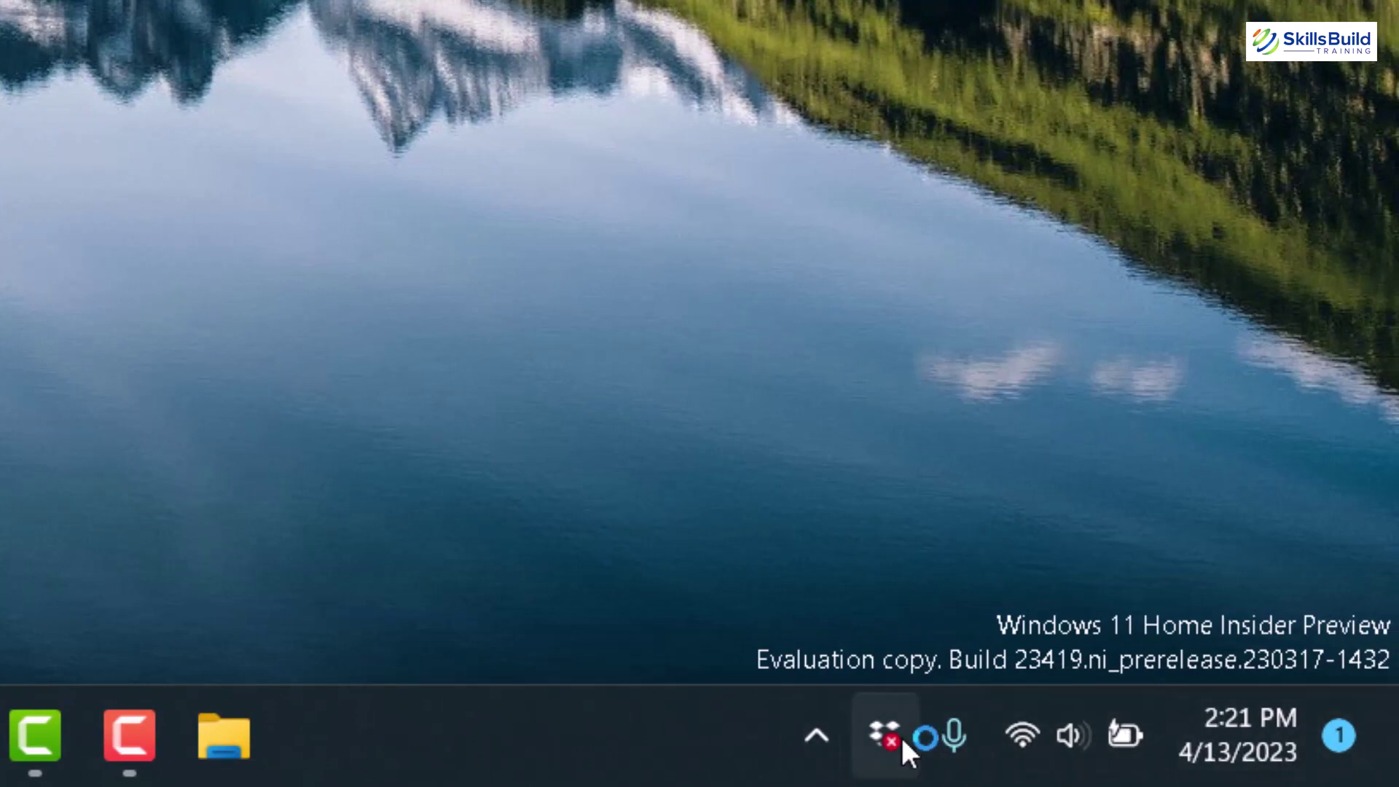
- In the taskbar settings' other system tray icons, turn off Hidden icon menu, Dropbox and Windows Update Status
{"action": "right_click", "coordinate": [504, 736]}
{"action": "left_click", "coordinate": [622, 660]}
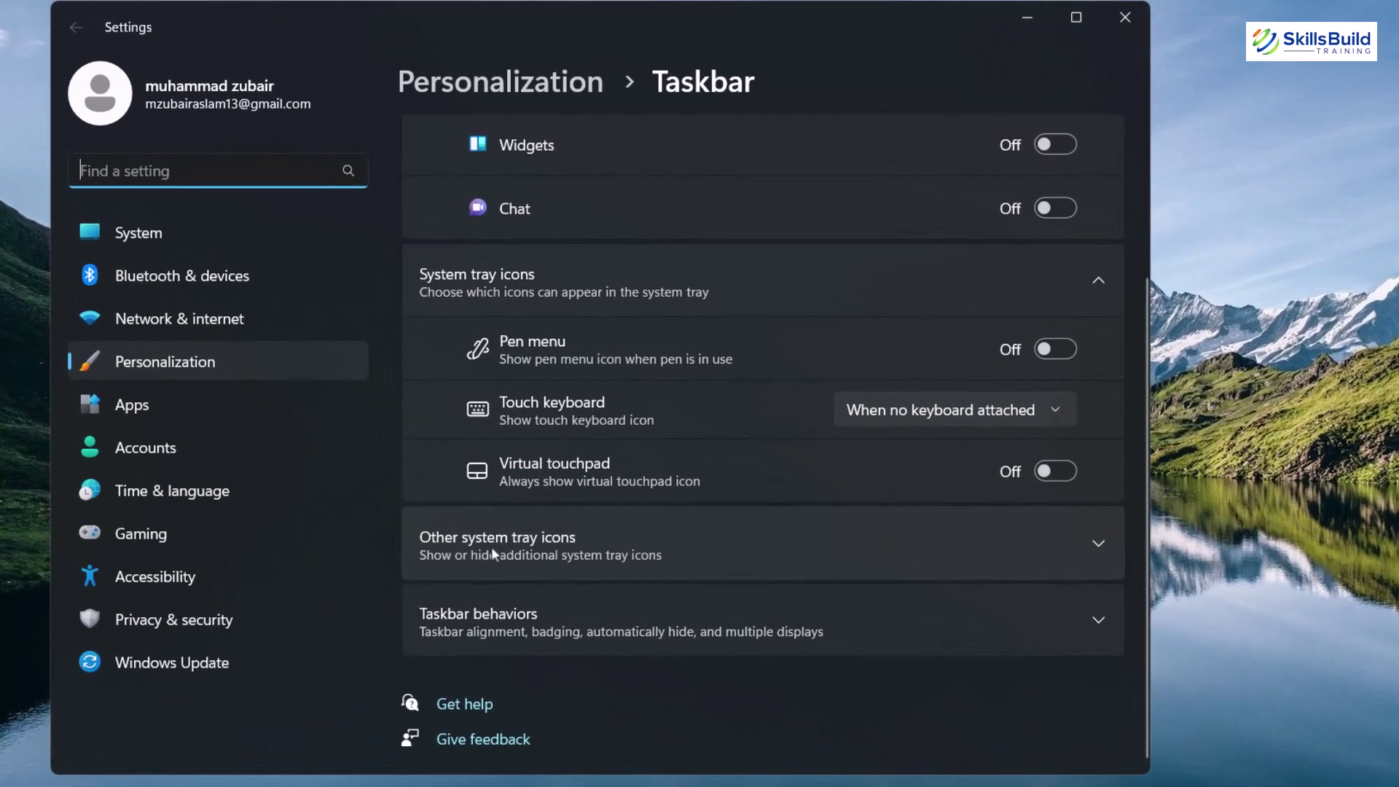
{"action": "left_click", "coordinate": [1097, 545]}
{"action": "scroll", "coordinate": [803, 544], "scroll_direction": "down", "scroll_amount": 5}
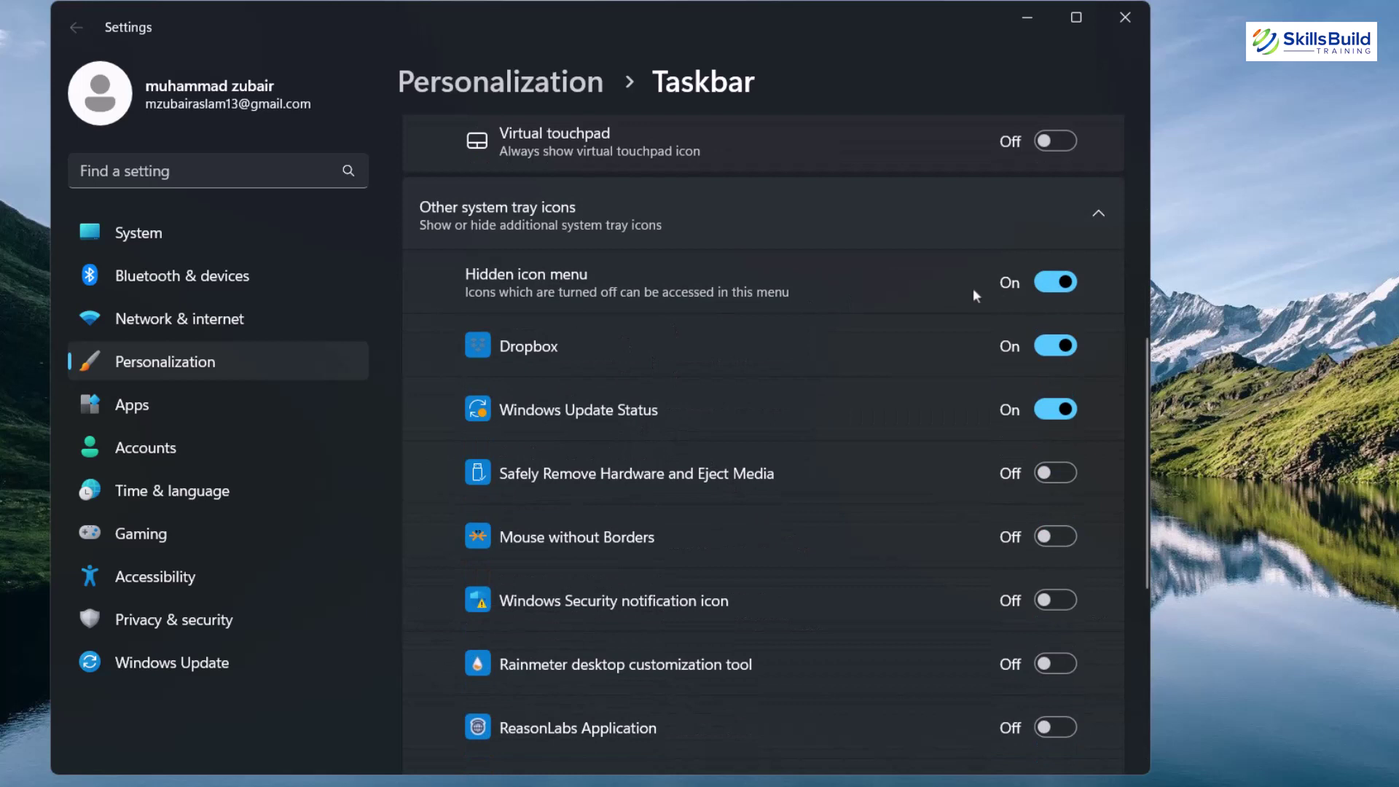
{"action": "left_click", "coordinate": [1055, 282]}
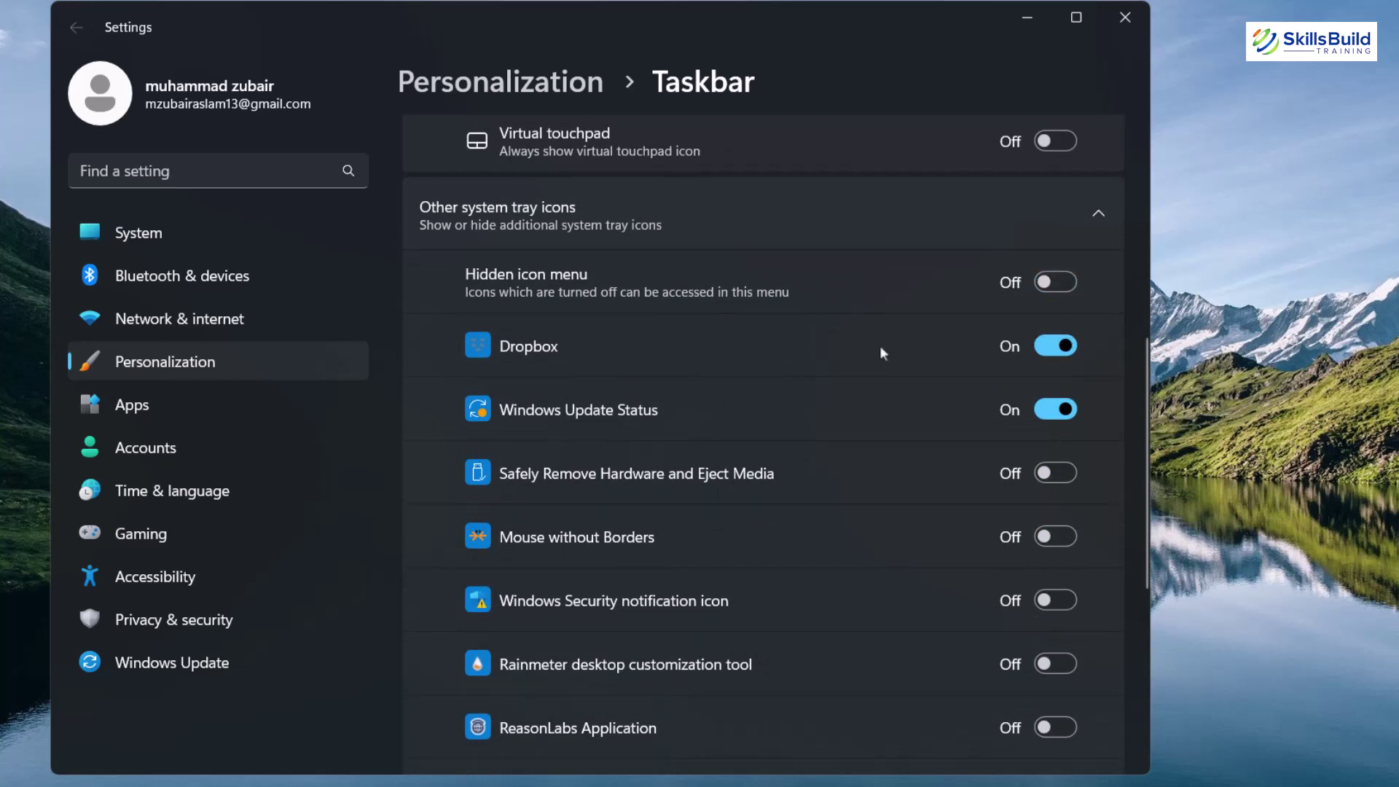
{"action": "left_click", "coordinate": [1049, 348]}
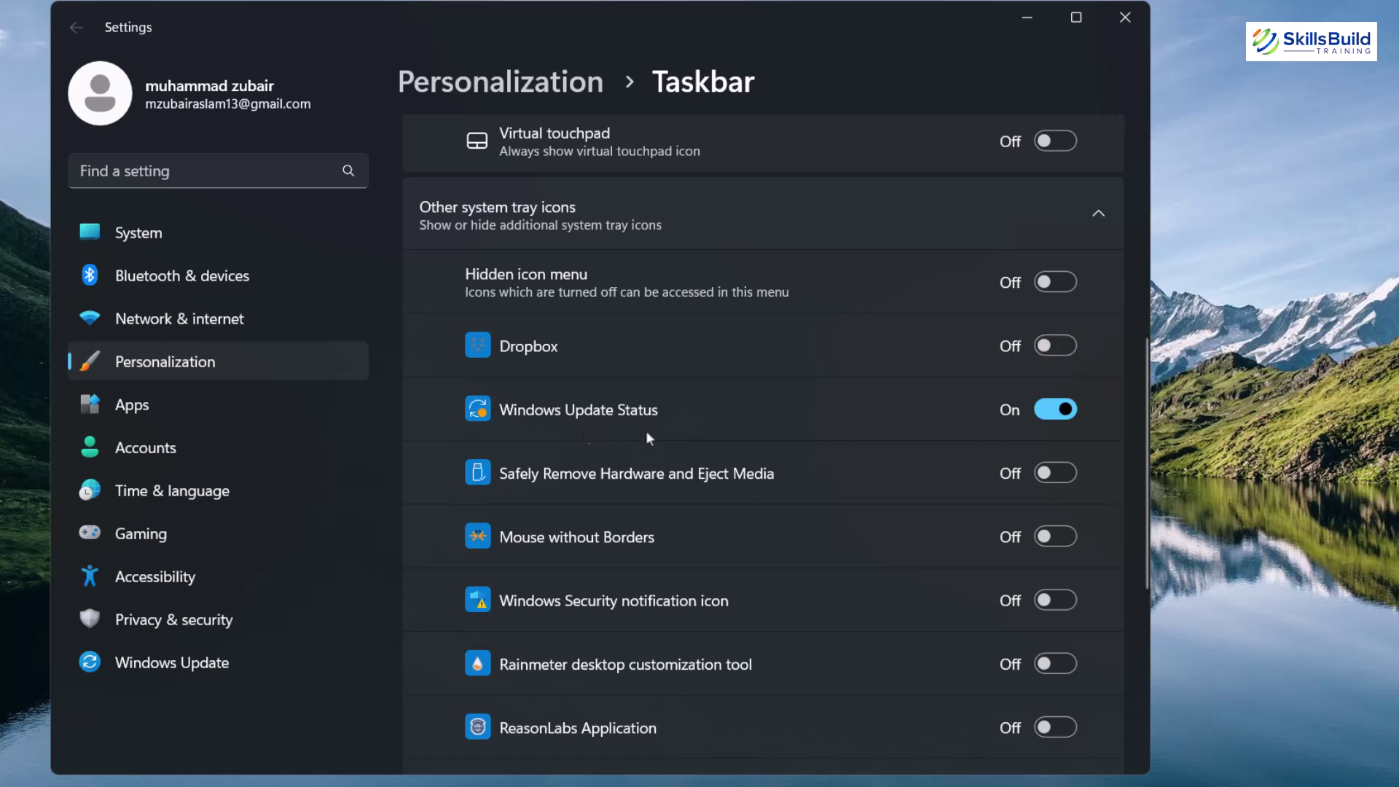
{"action": "left_click", "coordinate": [1053, 409]}
- Expand the taskbar behaviors settings and view the taskbar alignment options
{"action": "scroll", "coordinate": [673, 374], "scroll_direction": "down", "scroll_amount": 5}
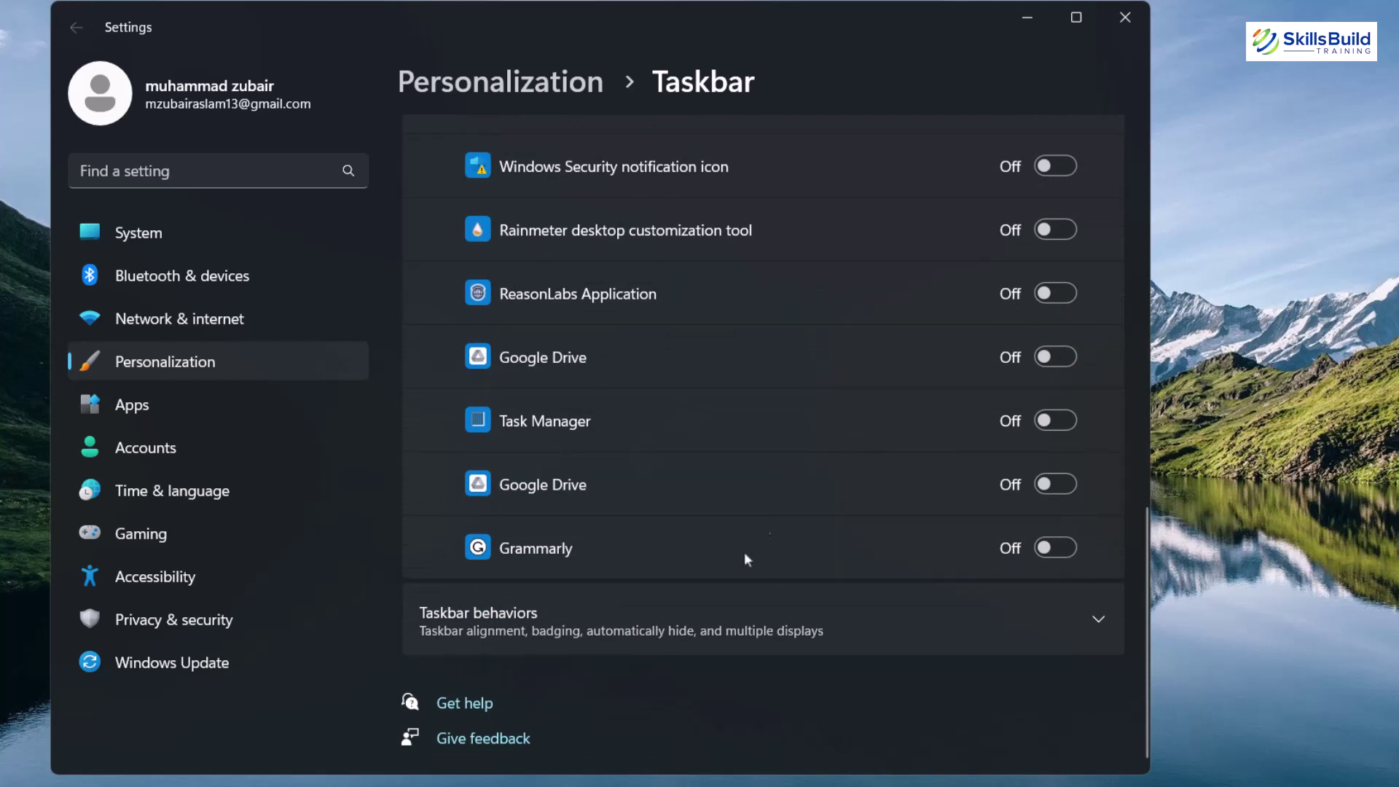
{"action": "left_click", "coordinate": [679, 613]}
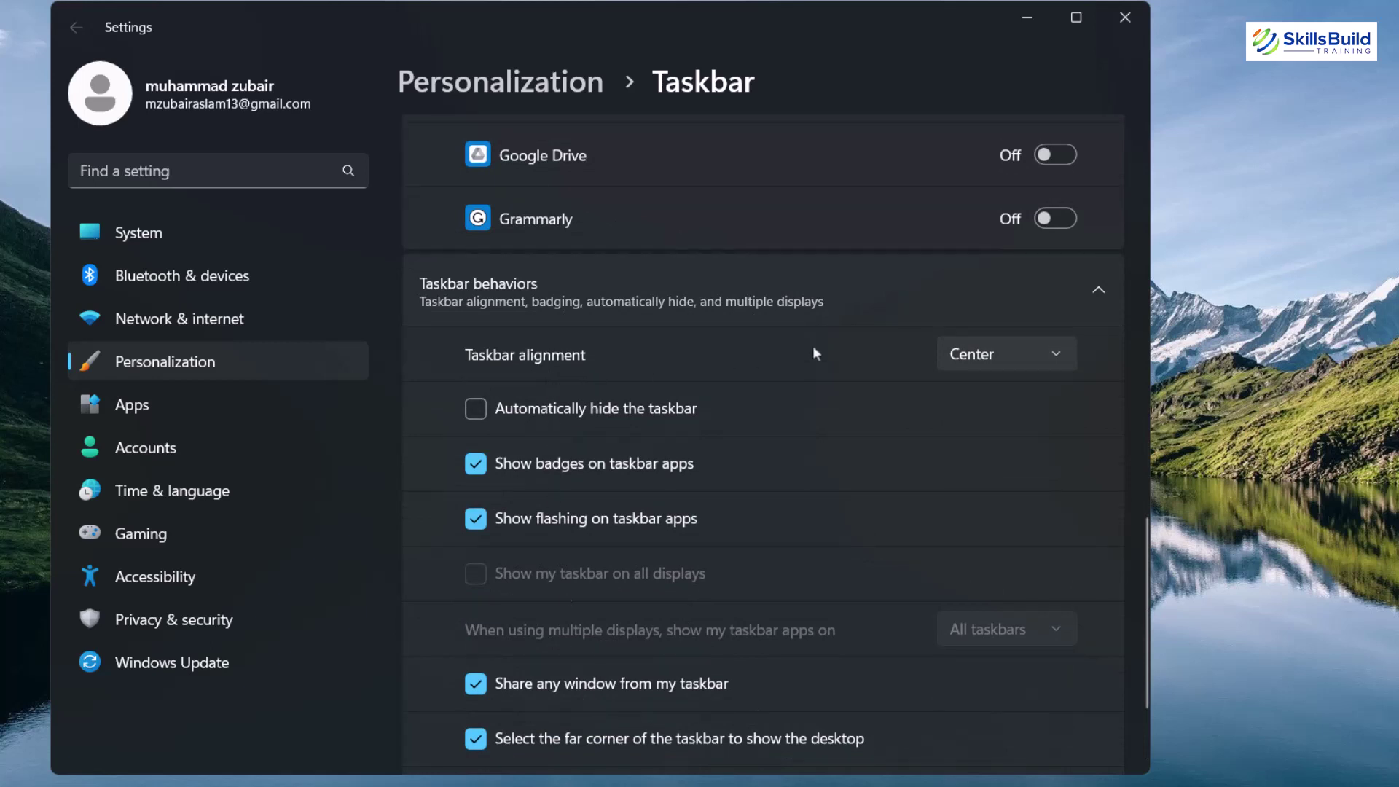
{"action": "left_click", "coordinate": [1055, 357]}
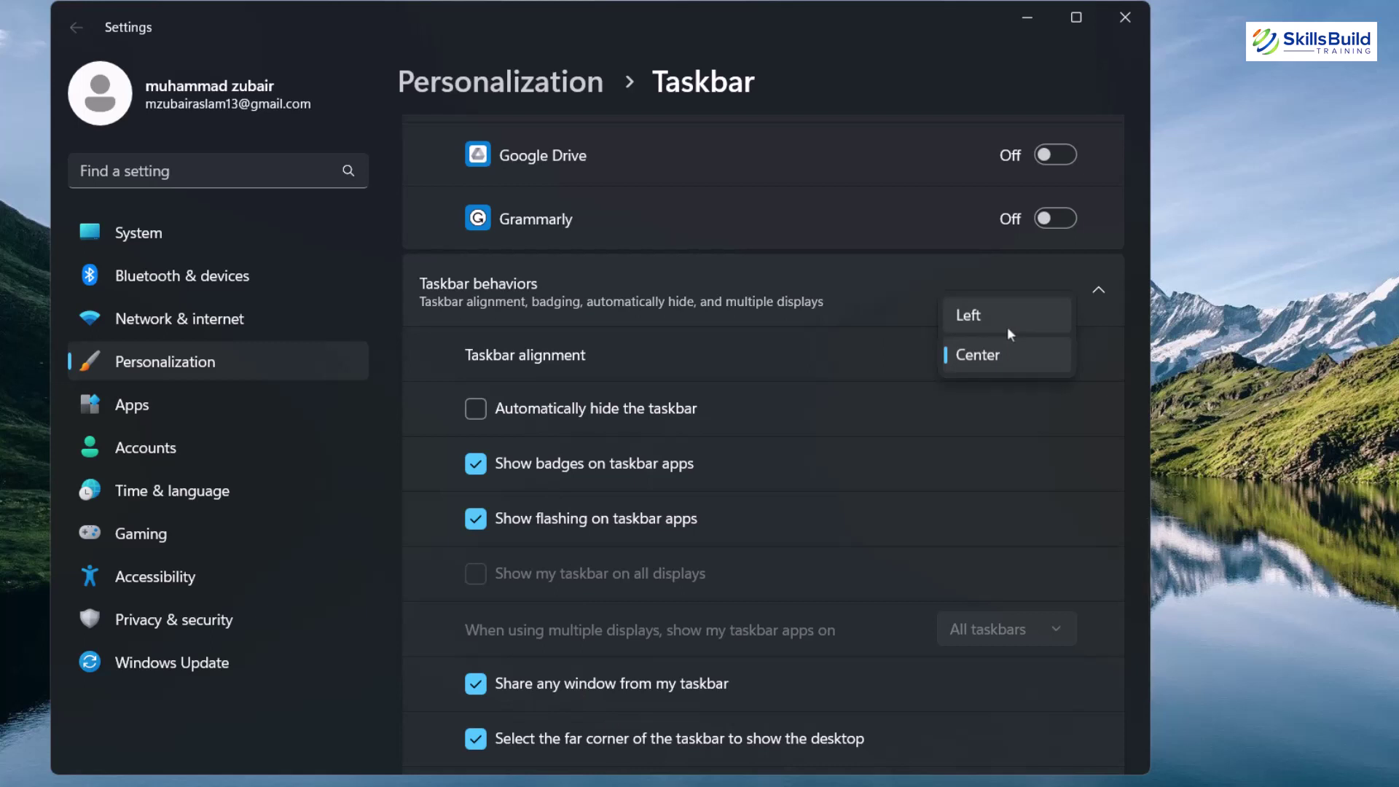
{"action": "left_click", "coordinate": [841, 278]}
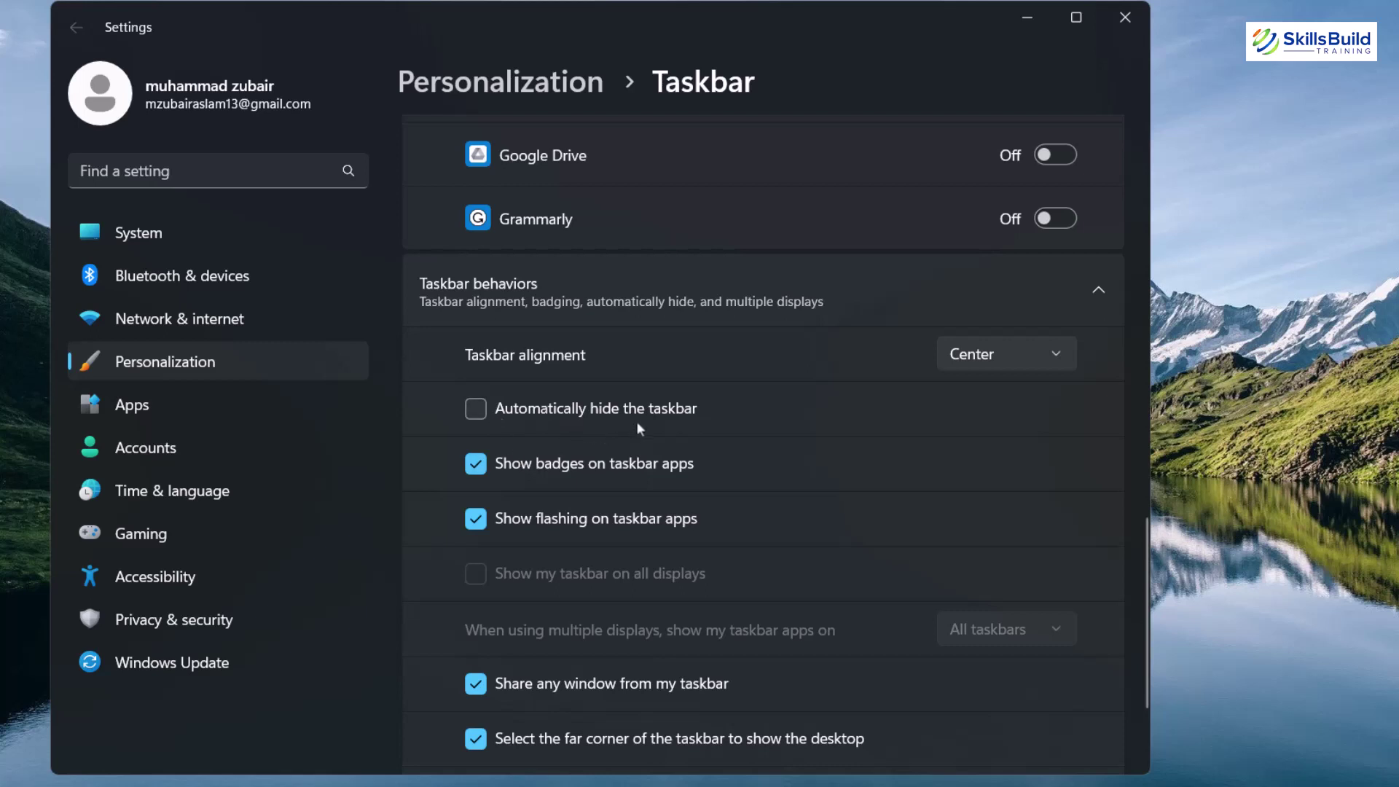
- Try automatically hiding the taskbar, turn the option back off and close Settings
{"action": "left_click", "coordinate": [480, 406]}
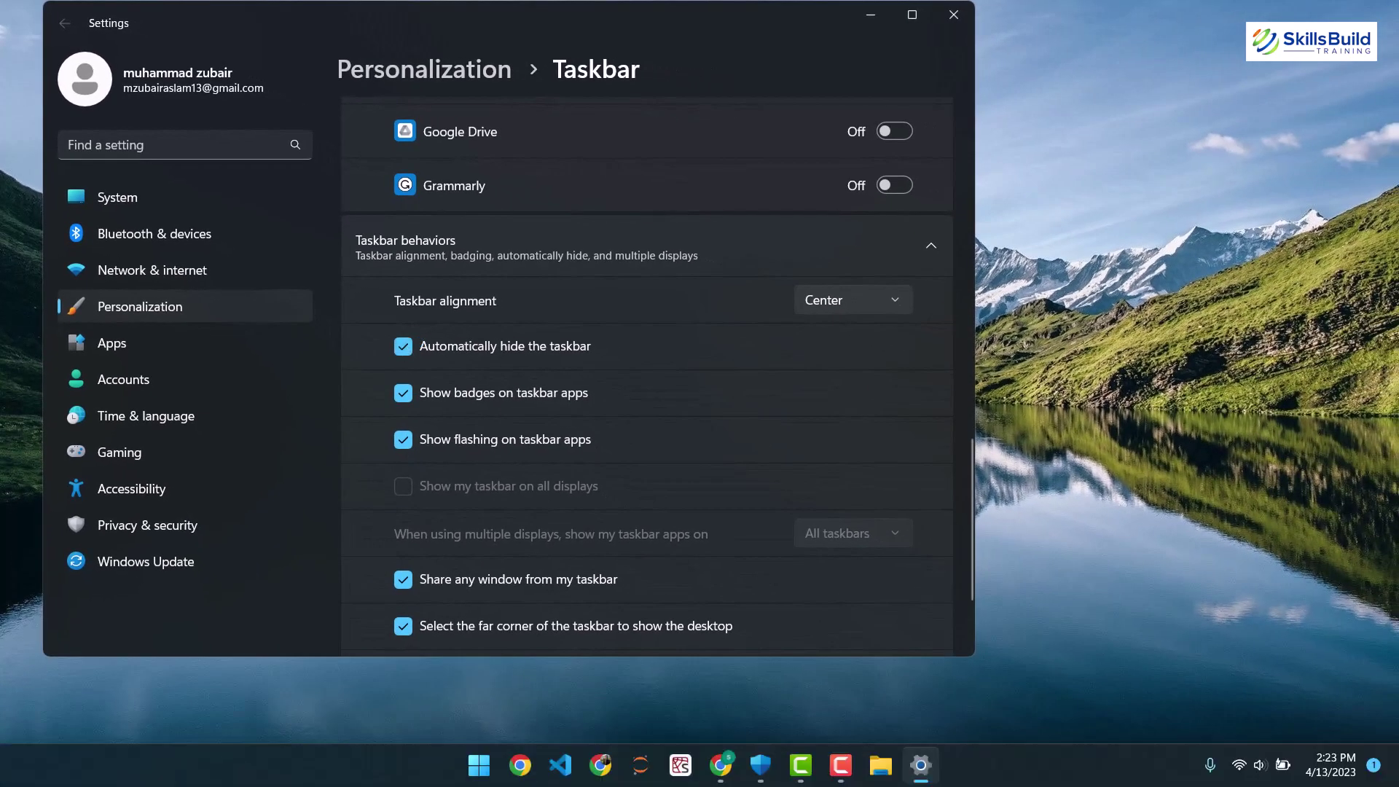
{"action": "left_click", "coordinate": [404, 349]}
{"action": "scroll", "coordinate": [510, 539], "scroll_direction": "down", "scroll_amount": 3}
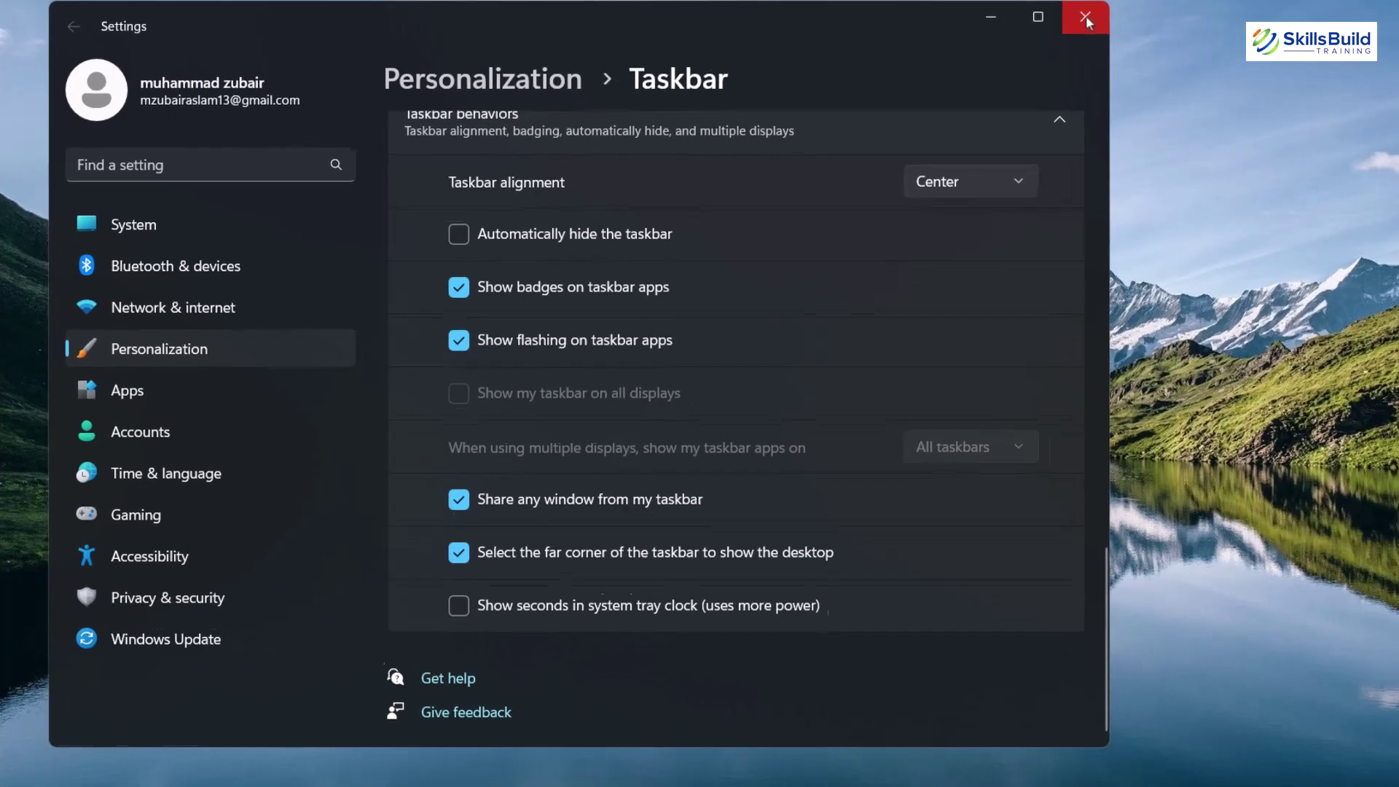
{"action": "left_click", "coordinate": [1149, 24]}
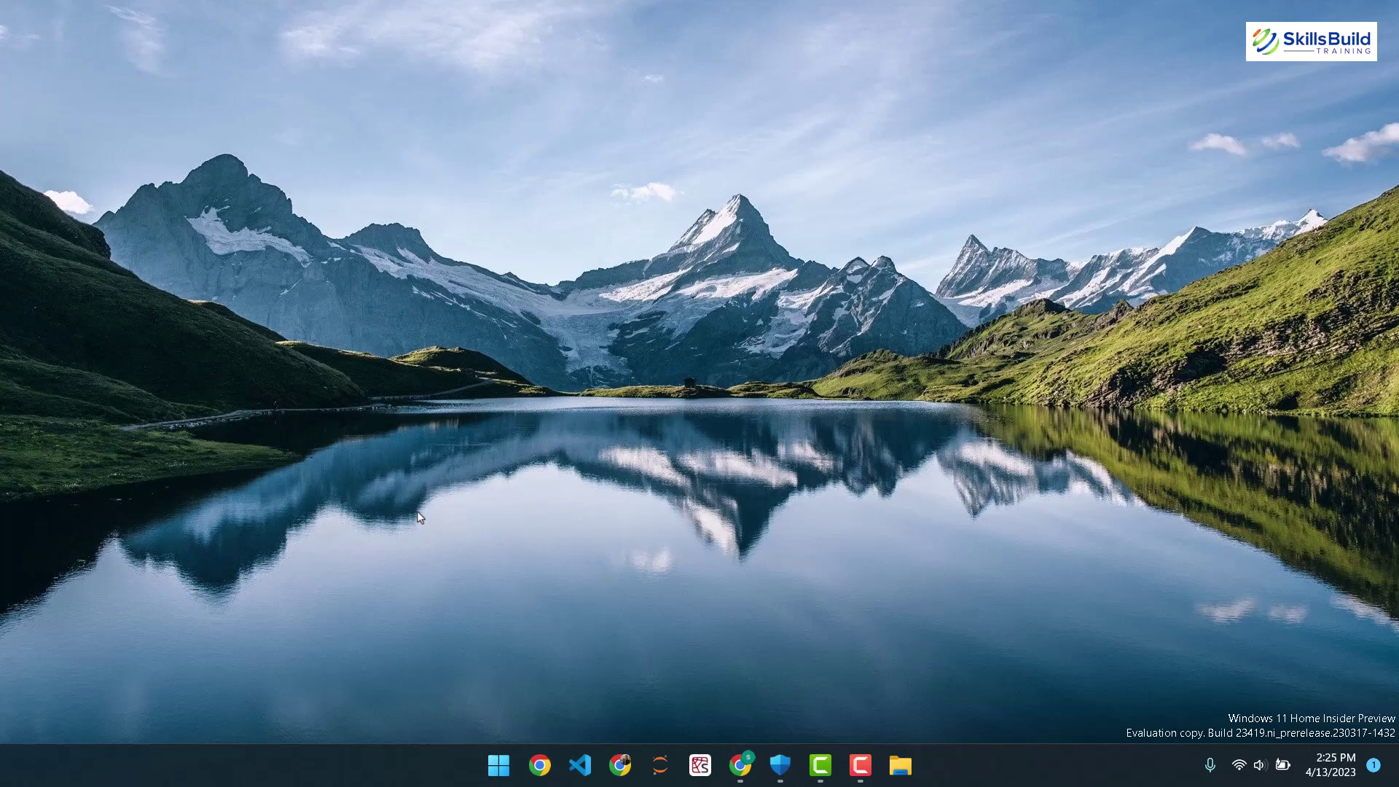
- Search for "store" from Start and open Microsoft Store
{"action": "key", "text": "super"}
{"action": "type", "text": "store"}
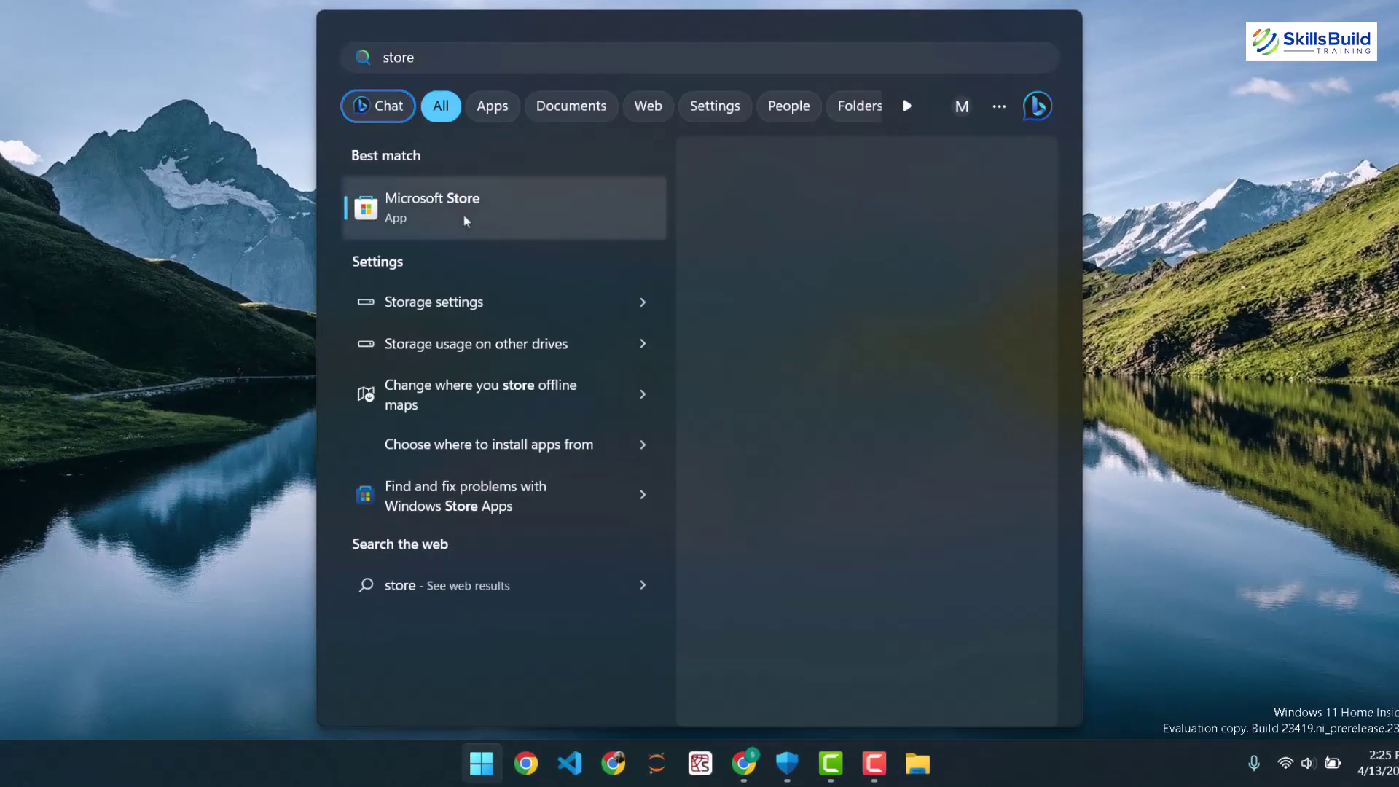
{"action": "left_click", "coordinate": [466, 221]}
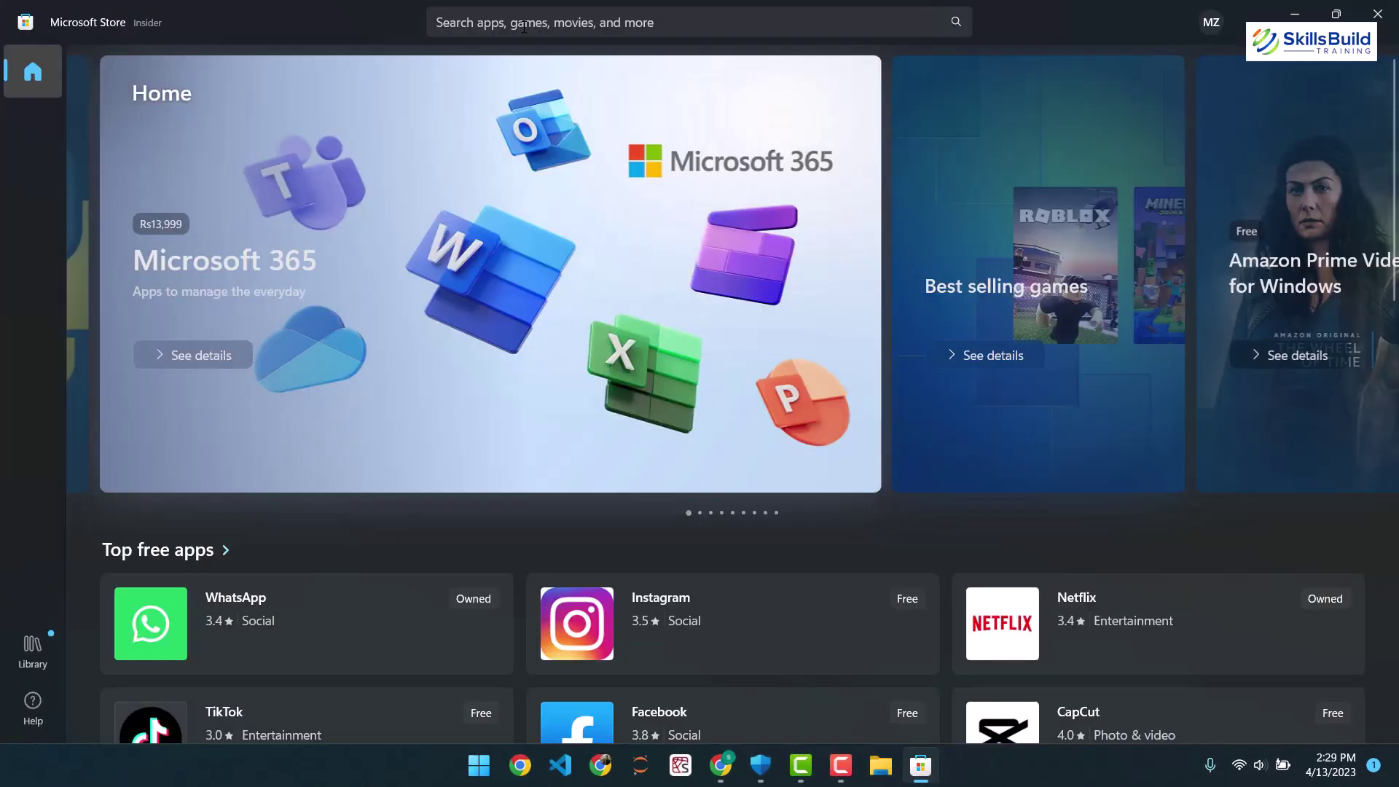
- Search the store for "roundedtb" and install RoundedTB
{"action": "left_click", "coordinate": [523, 27]}
{"action": "type", "text": "rounded"}
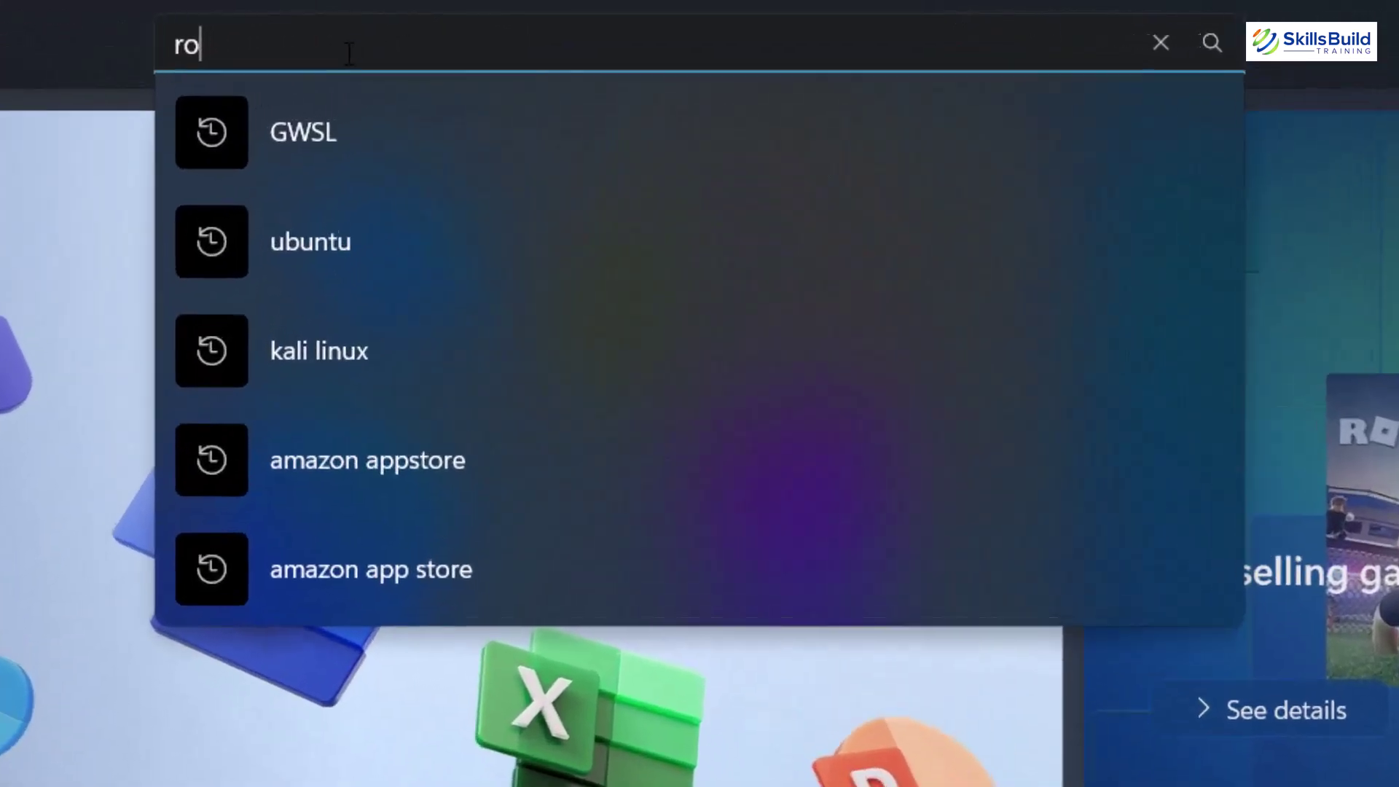
{"action": "type", "text": "tb"}
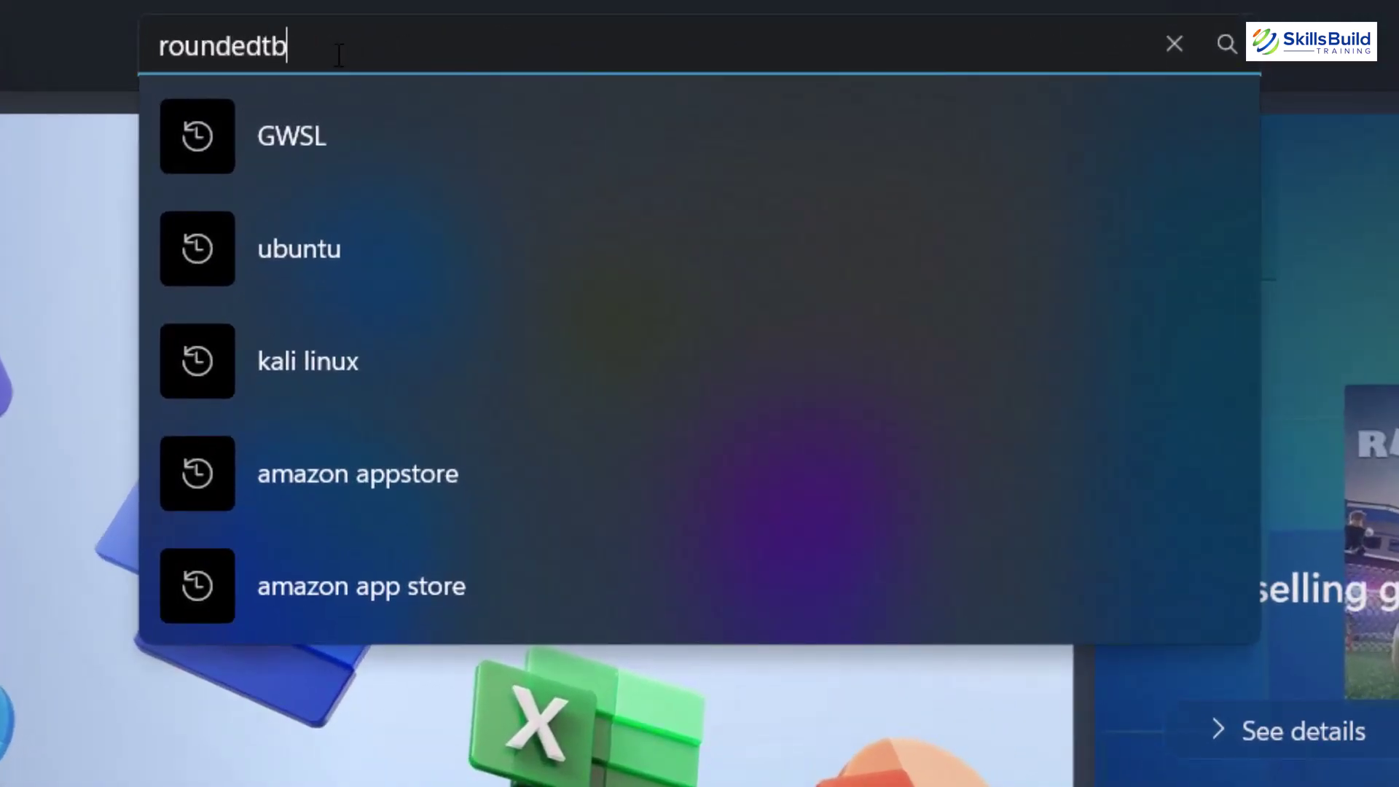
{"action": "key", "text": "Return"}
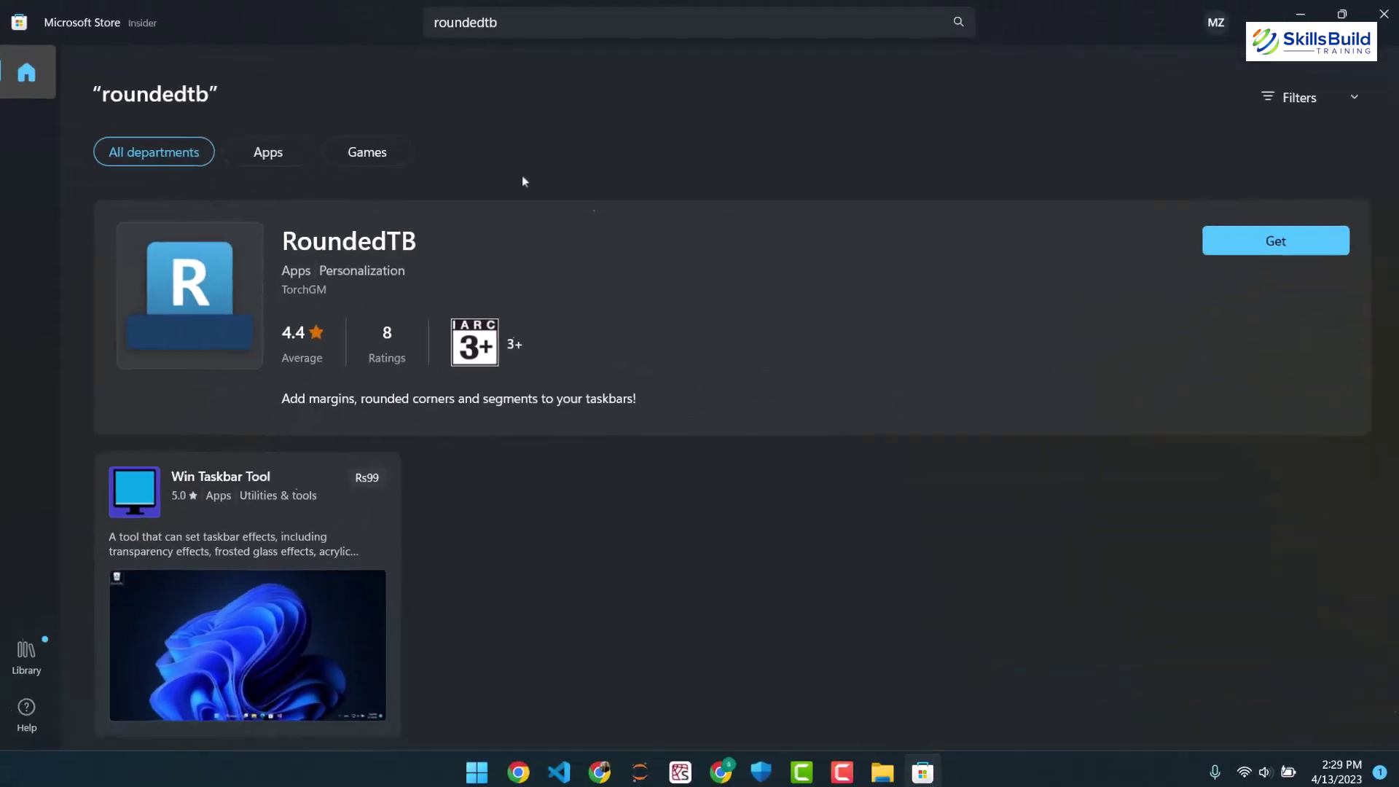
{"action": "left_click", "coordinate": [1291, 230]}
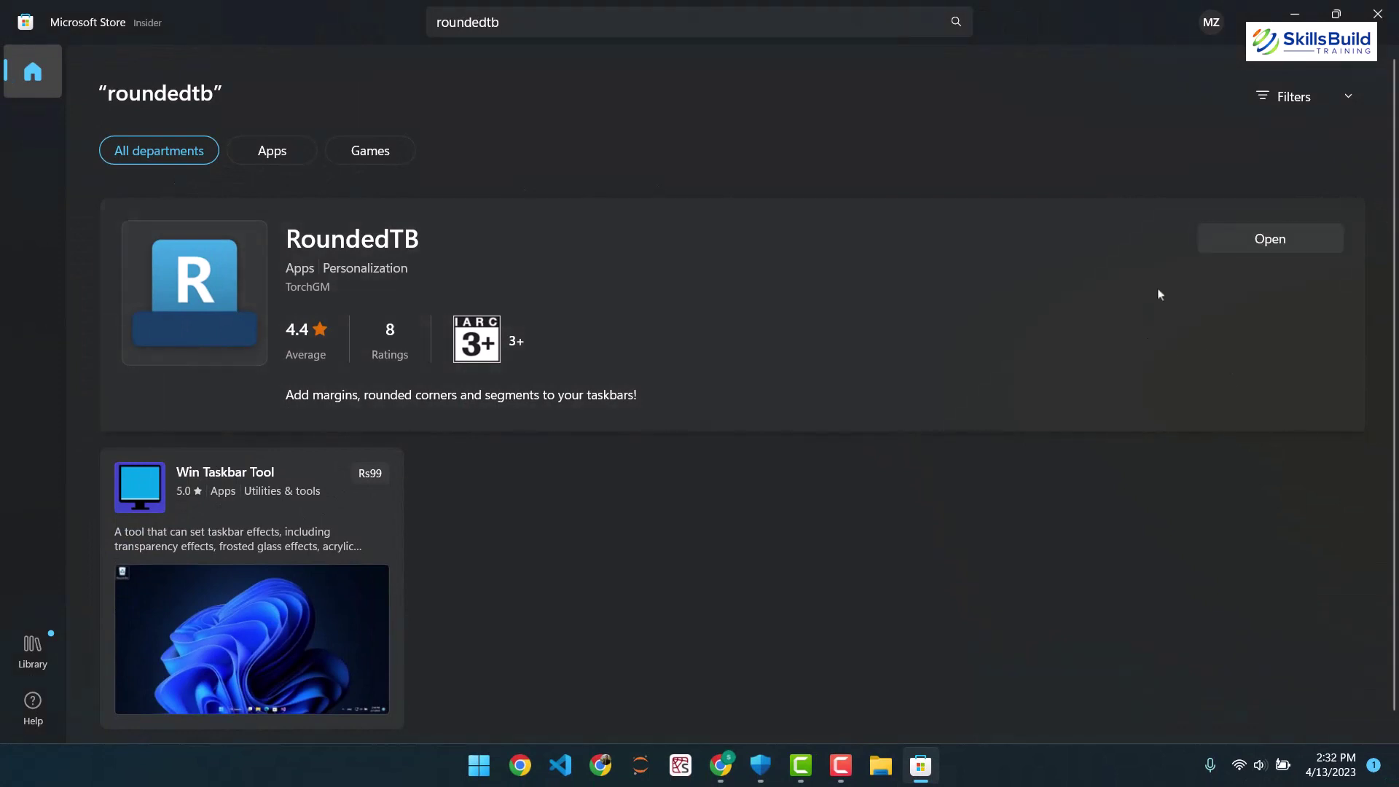
- Launch RoundedTB, dismiss its welcome message and move its settings window towards the middle of the desktop
{"action": "left_click", "coordinate": [1266, 240]}
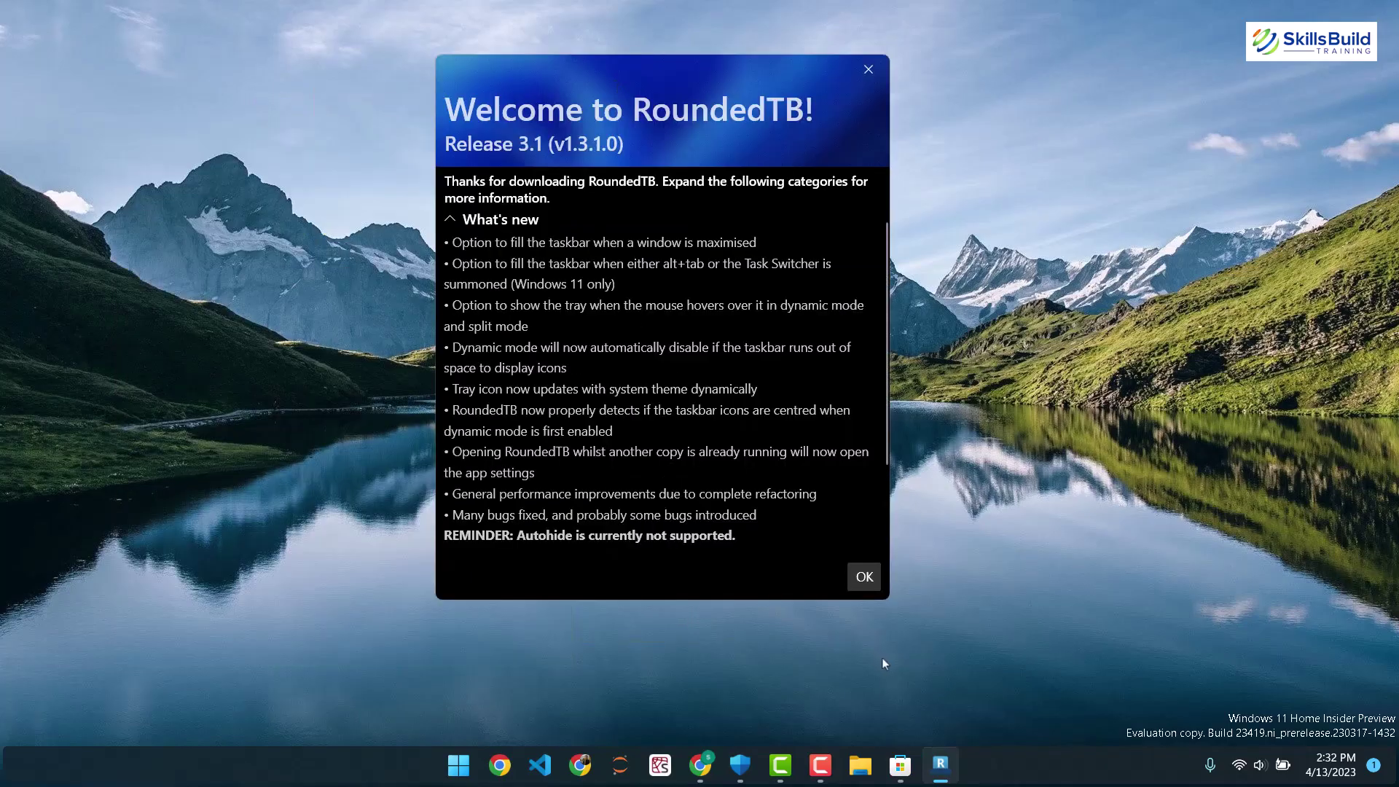
{"action": "scroll", "coordinate": [714, 438], "scroll_direction": "down", "scroll_amount": 2}
{"action": "left_click", "coordinate": [864, 577]}
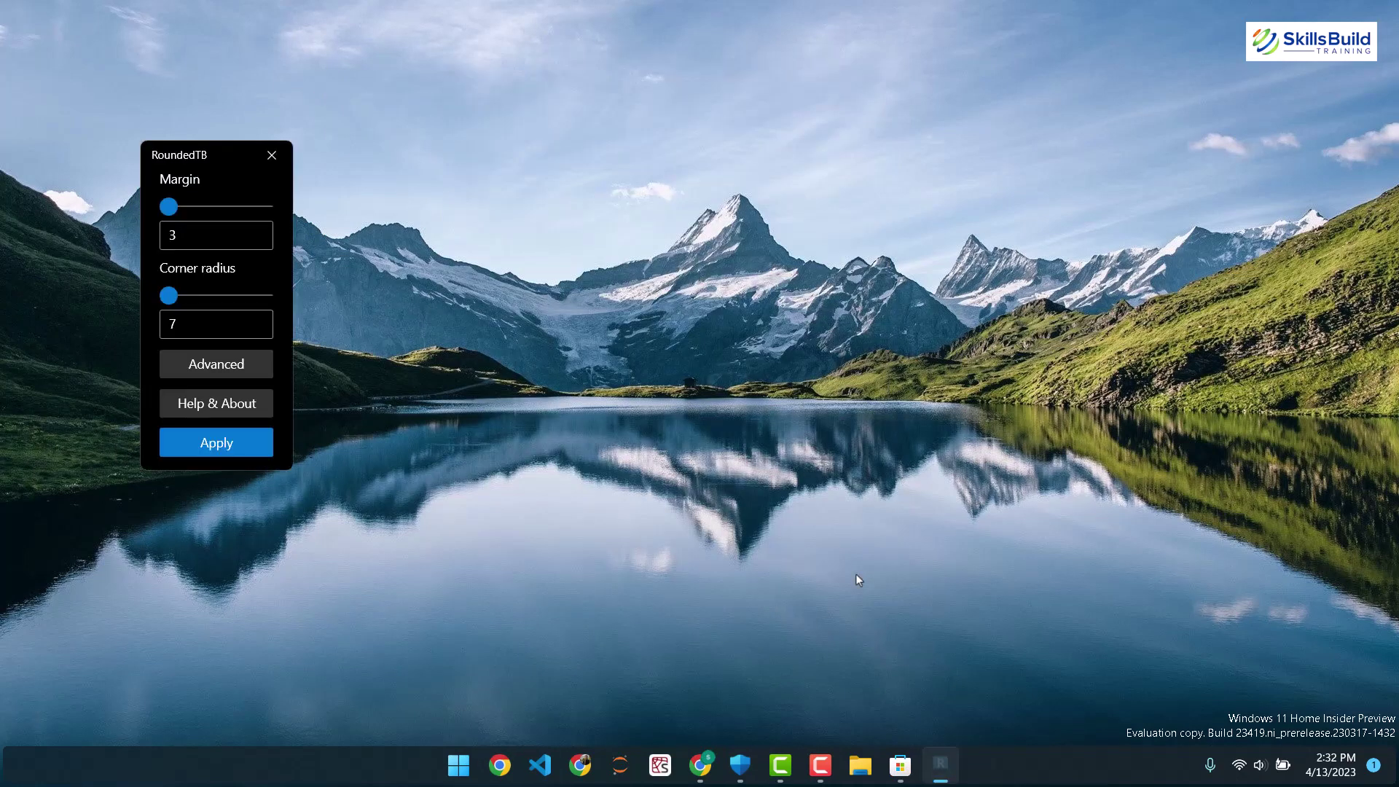
{"action": "left_click_drag", "start_coordinate": [207, 159], "coordinate": [628, 175]}
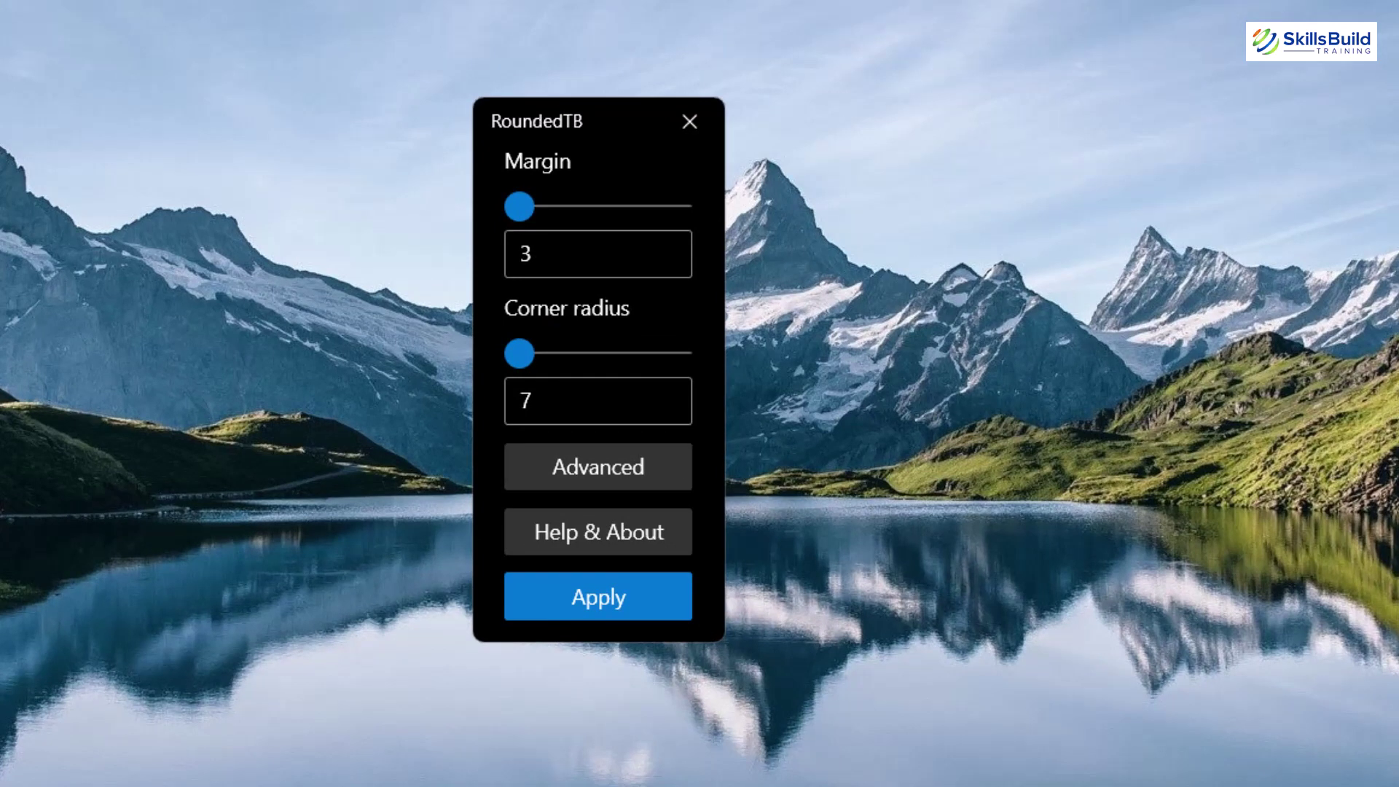
- Turn on Dynamic mode and Show system tray in RoundedTB's advanced options, apply them and close the window
{"action": "left_click", "coordinate": [532, 254]}
{"action": "left_click", "coordinate": [614, 475]}
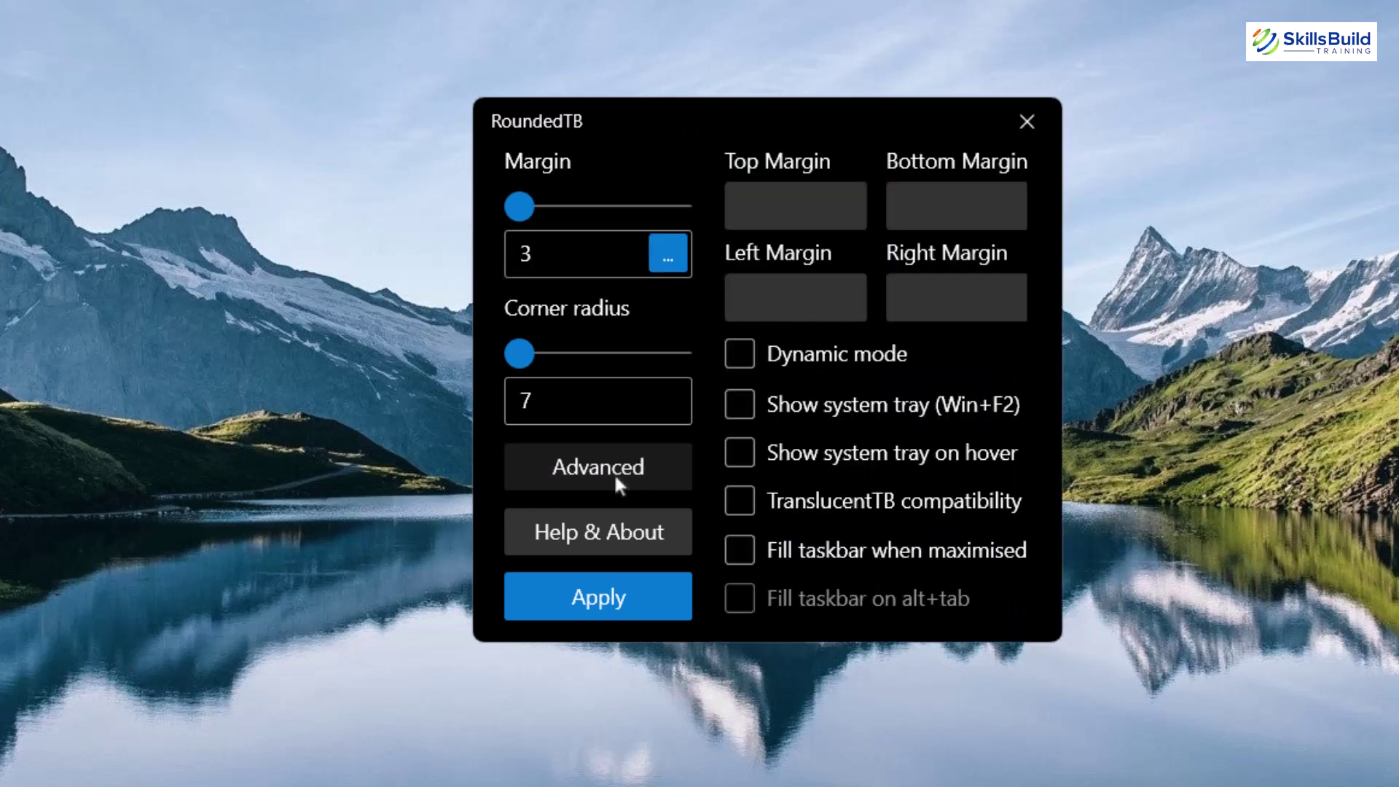
{"action": "left_click", "coordinate": [739, 354]}
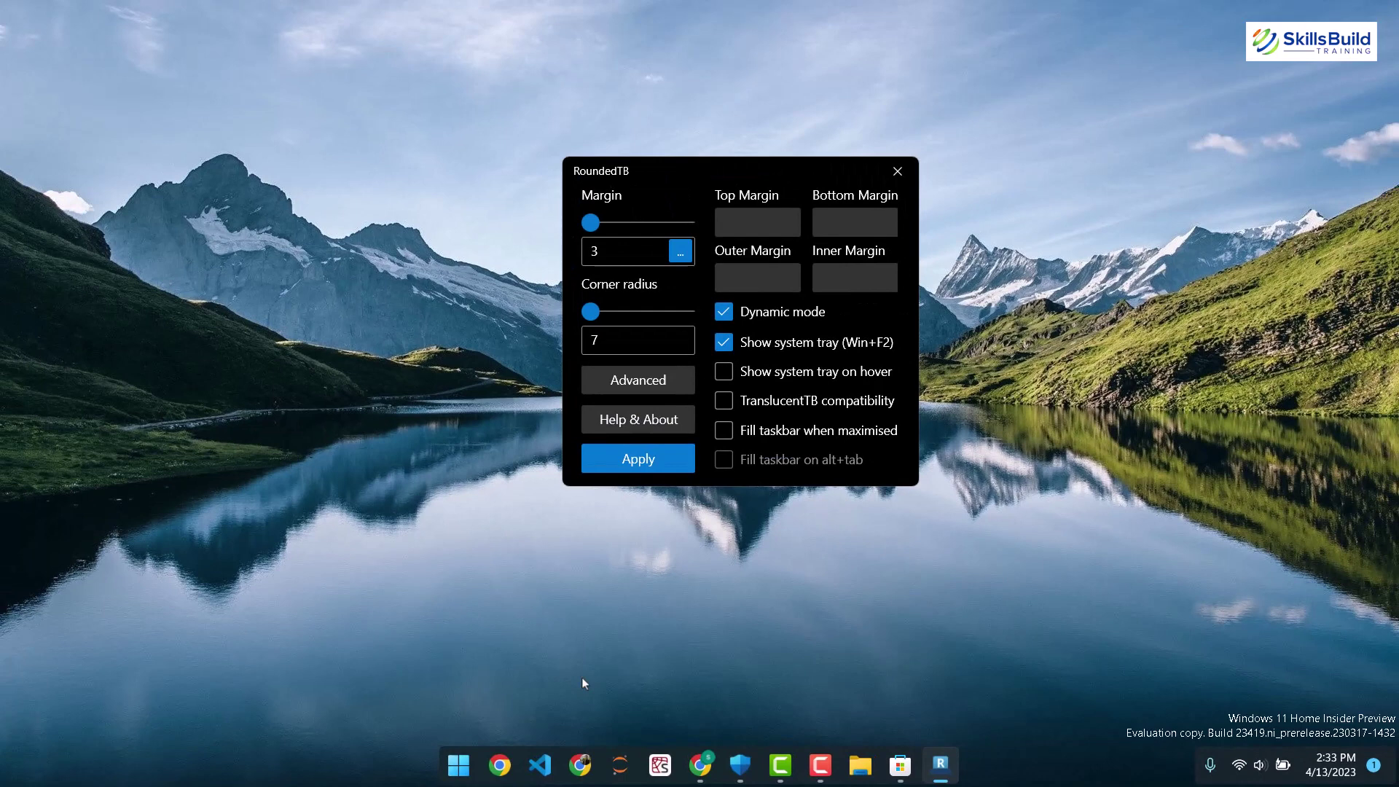
{"action": "left_click", "coordinate": [903, 176]}
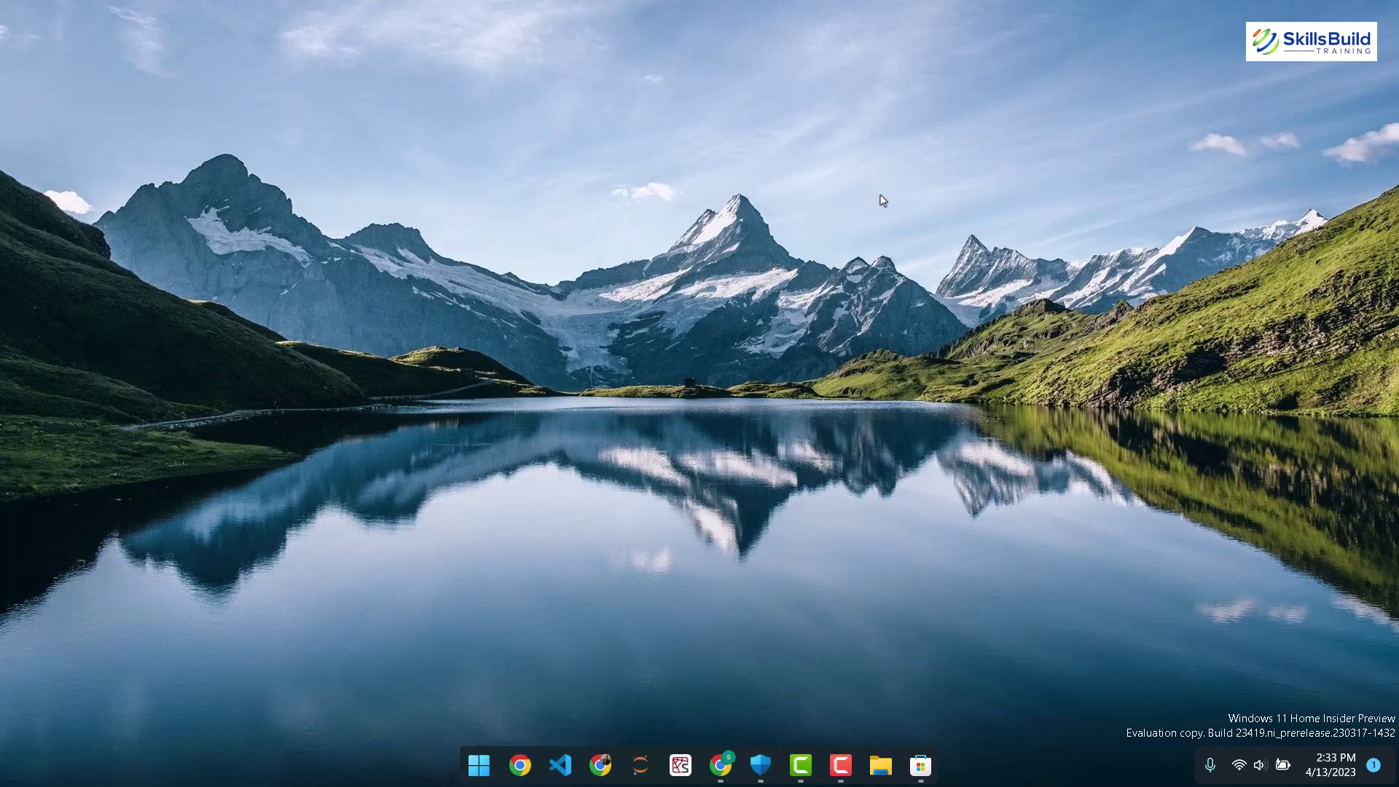
- Switch to Chrome, search Google for "winstep nexus" and open the Winstep Nexus Dock and Nexus Ultimate page
{"action": "left_click", "coordinate": [720, 765]}
{"action": "left_click", "coordinate": [357, 53]}
{"action": "type", "text": "winstep"}
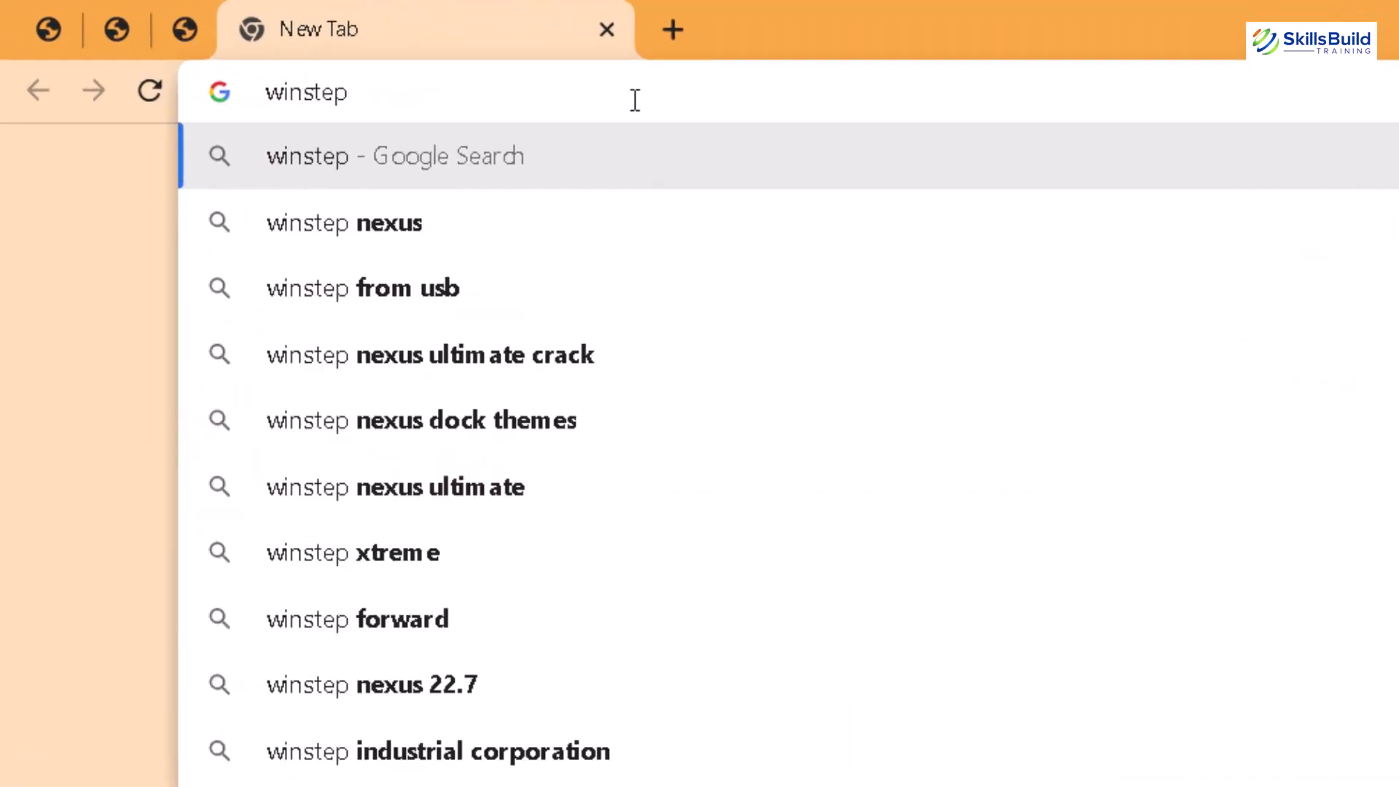
{"action": "type", "text": " nexus"}
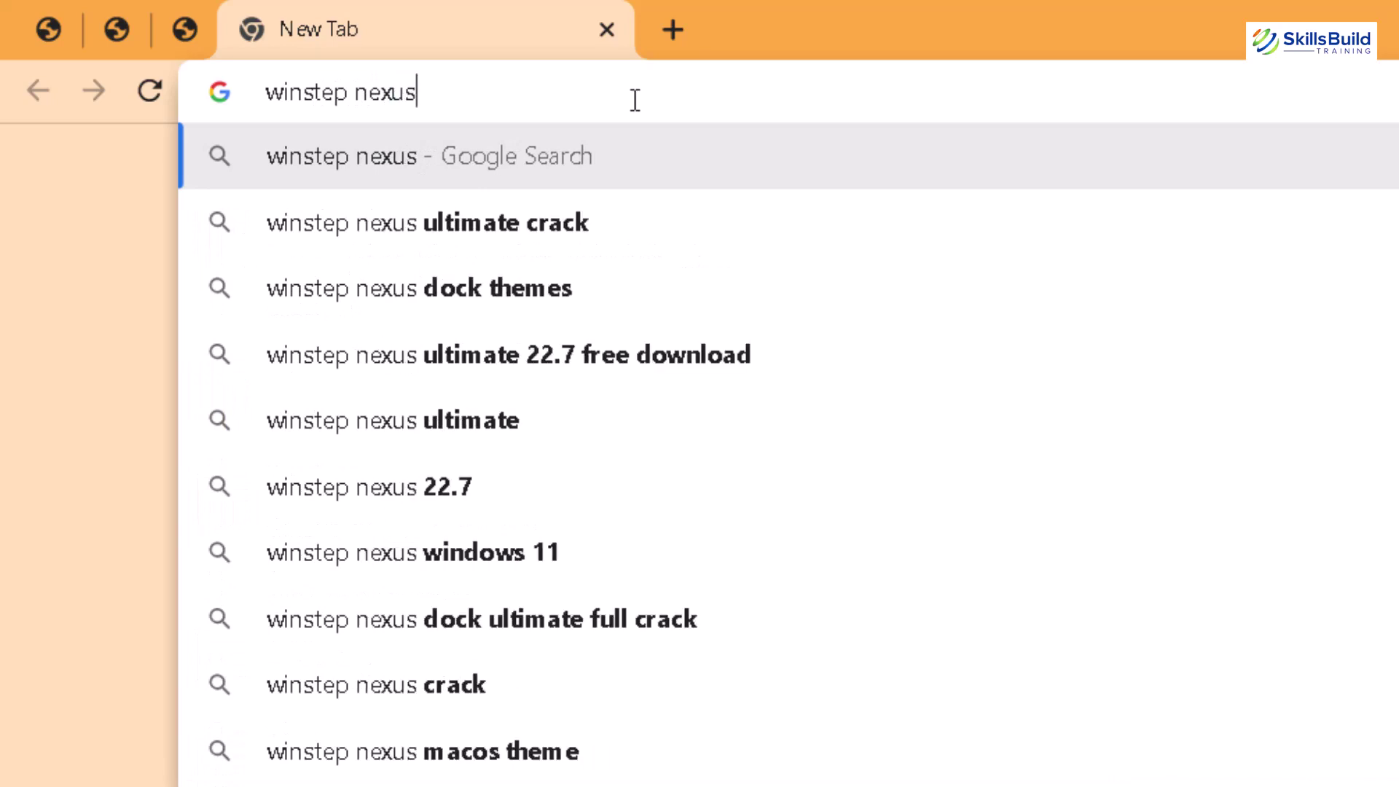
{"action": "key", "text": "Return"}
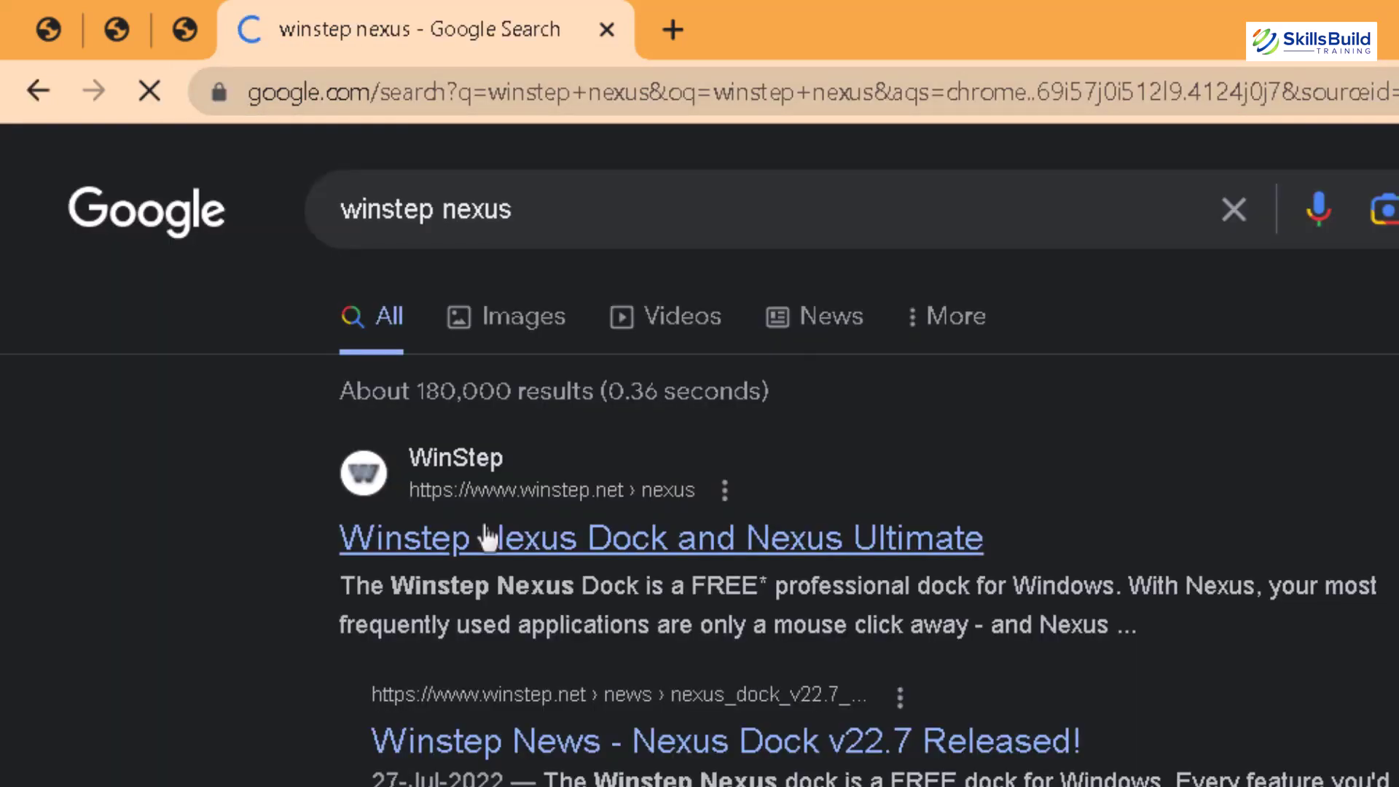
{"action": "left_click", "coordinate": [487, 539]}
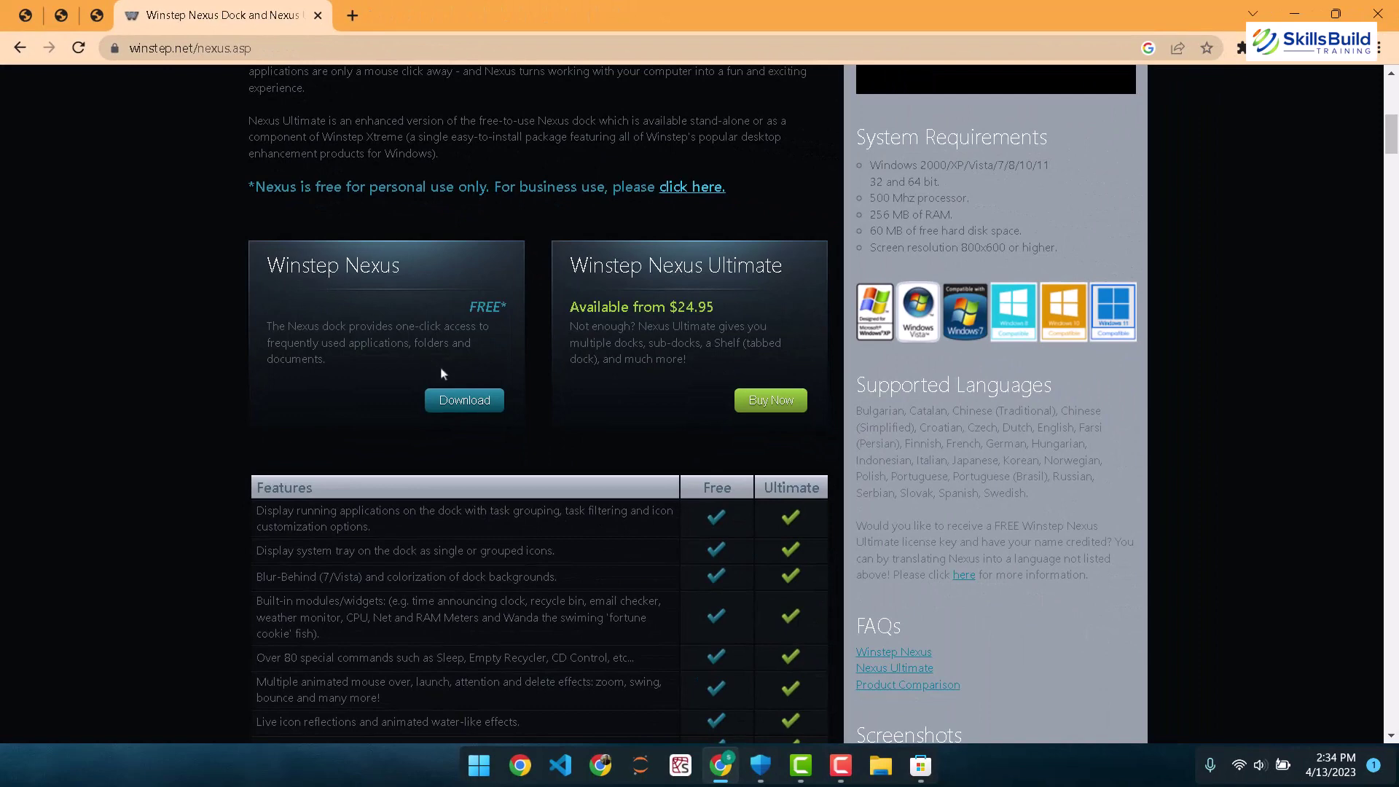
- Download the free Winstep Nexus version and run NexusSetup from nexus.zip without extracting it
{"action": "left_click", "coordinate": [458, 405]}
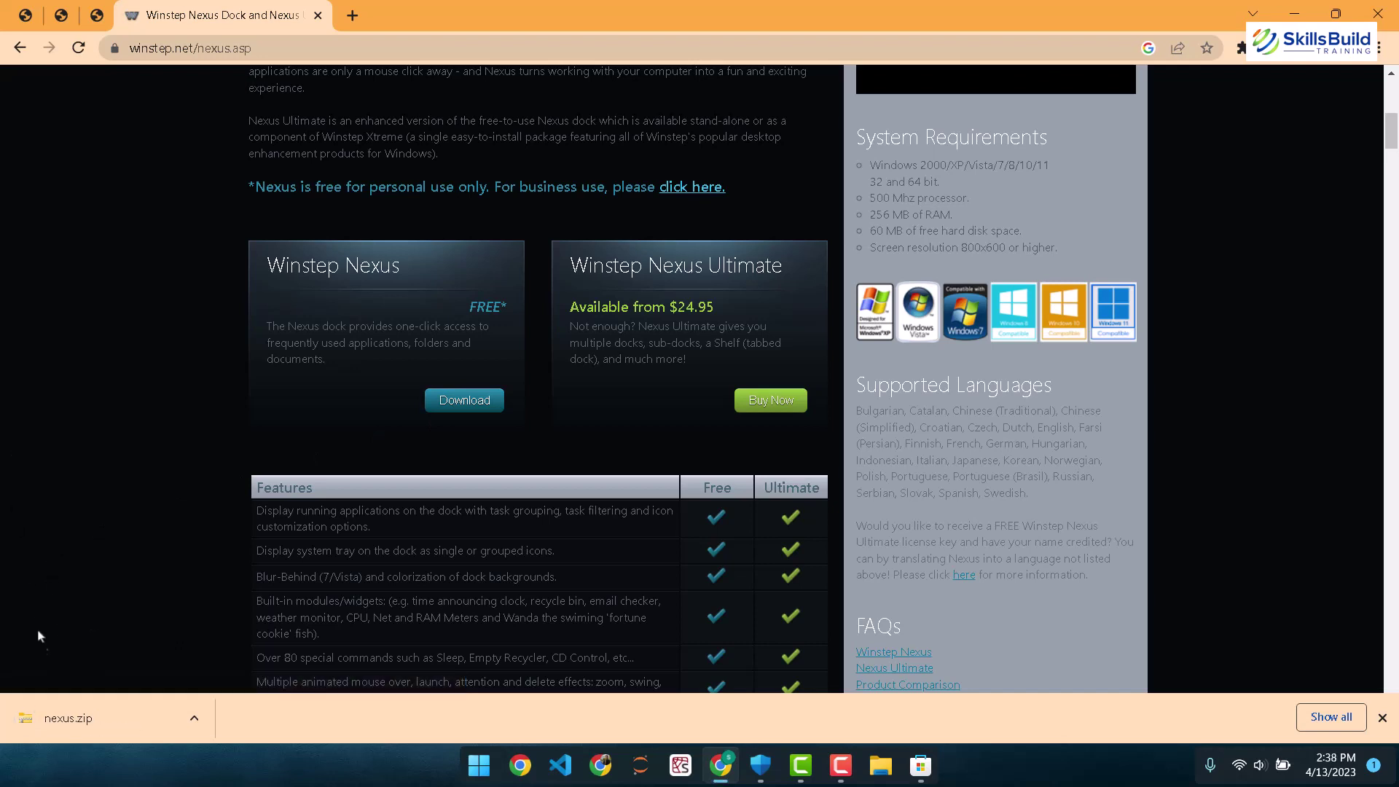
{"action": "left_click", "coordinate": [55, 715]}
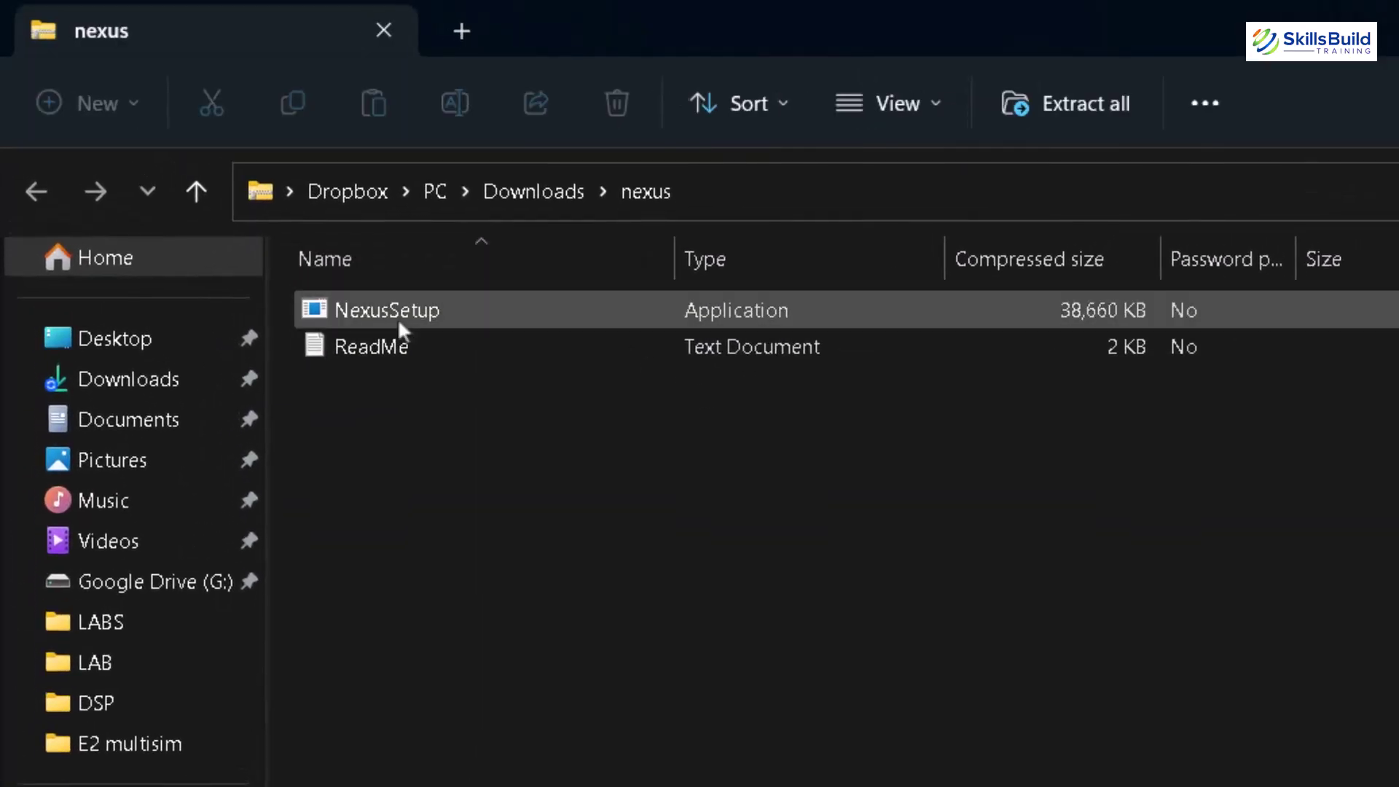
{"action": "double_click", "coordinate": [397, 316]}
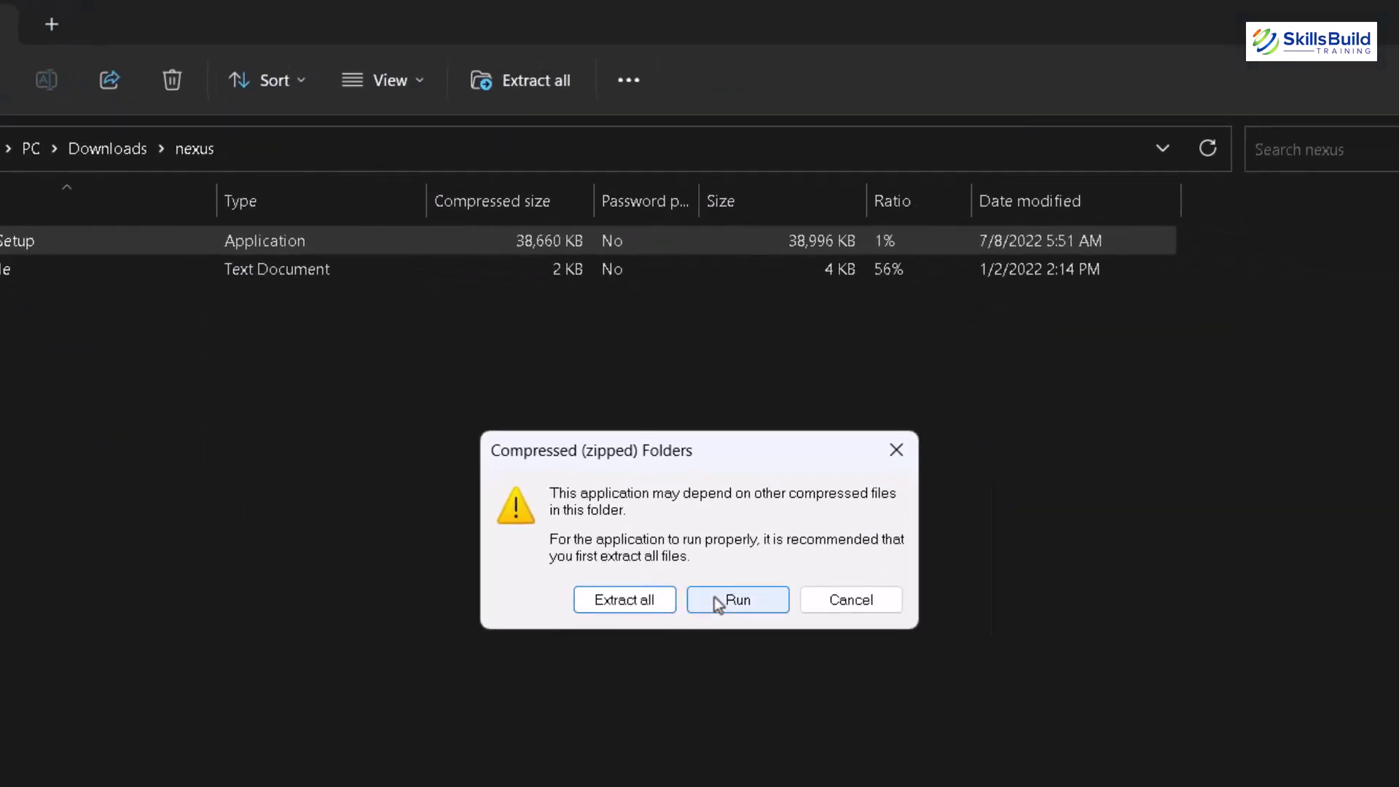
{"action": "left_click", "coordinate": [741, 600]}
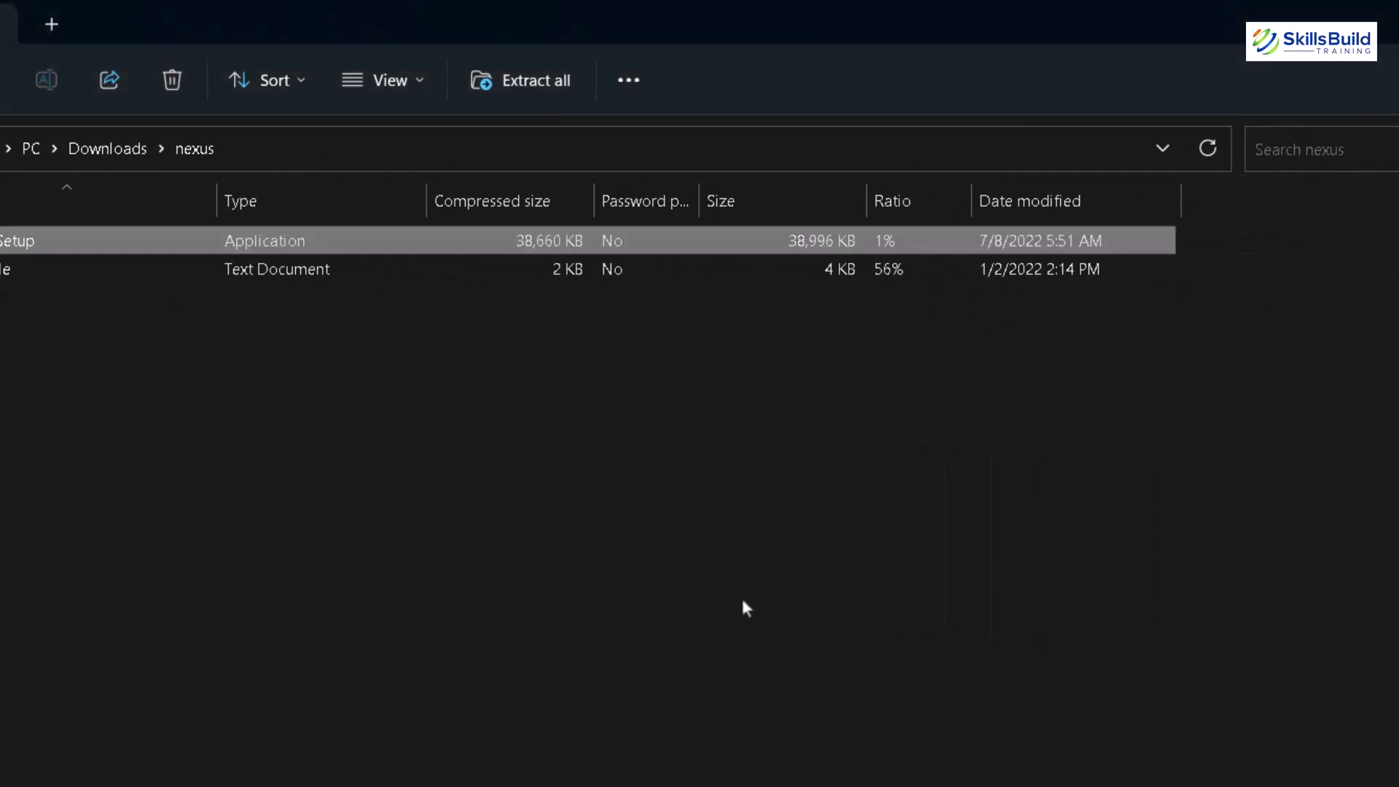
{"action": "left_click", "coordinate": [723, 604]}
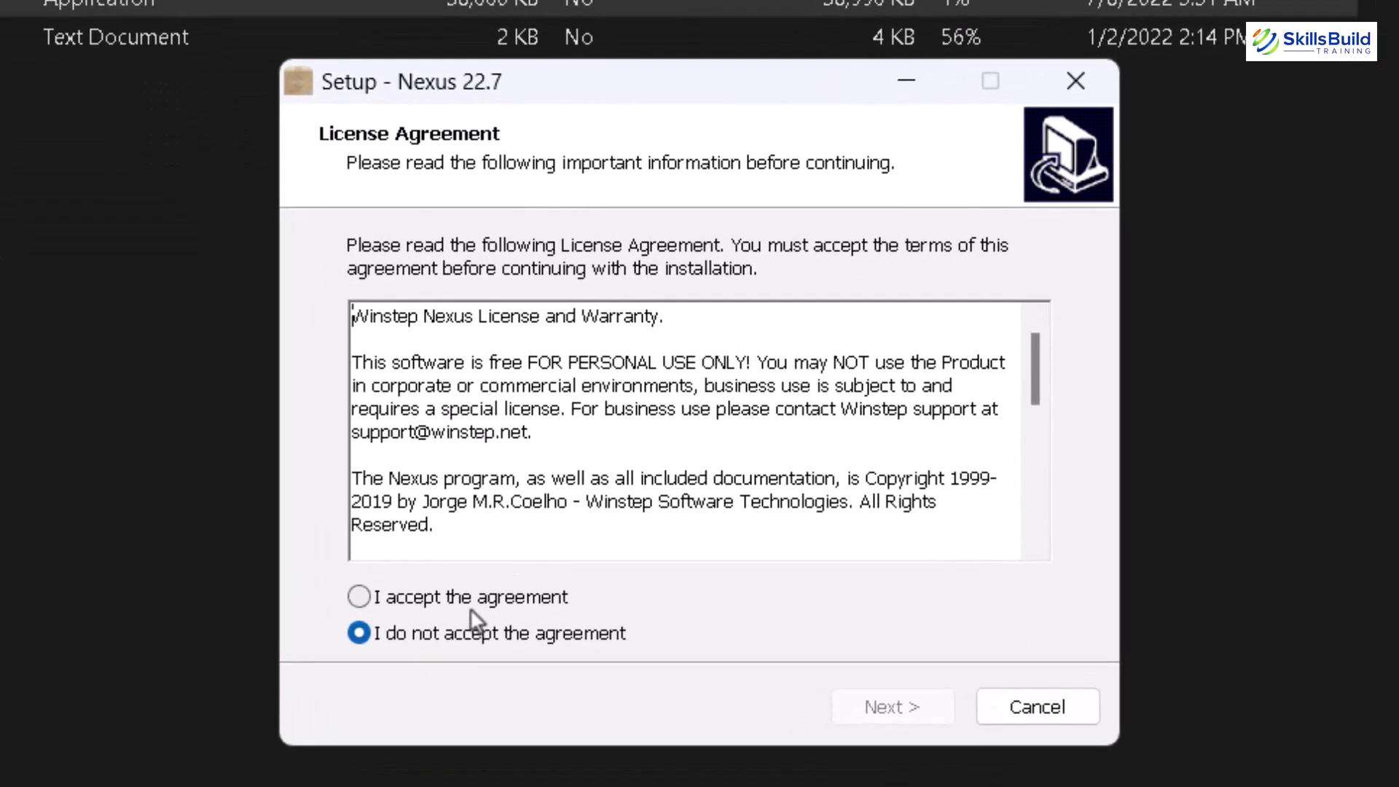
- Accept the license agreement, install Nexus 22.7 in C:\Program Files (x86)\Winstep and finish the setup with Launch Nexus enabled
{"action": "left_click", "coordinate": [470, 602]}
{"action": "left_click", "coordinate": [925, 701]}
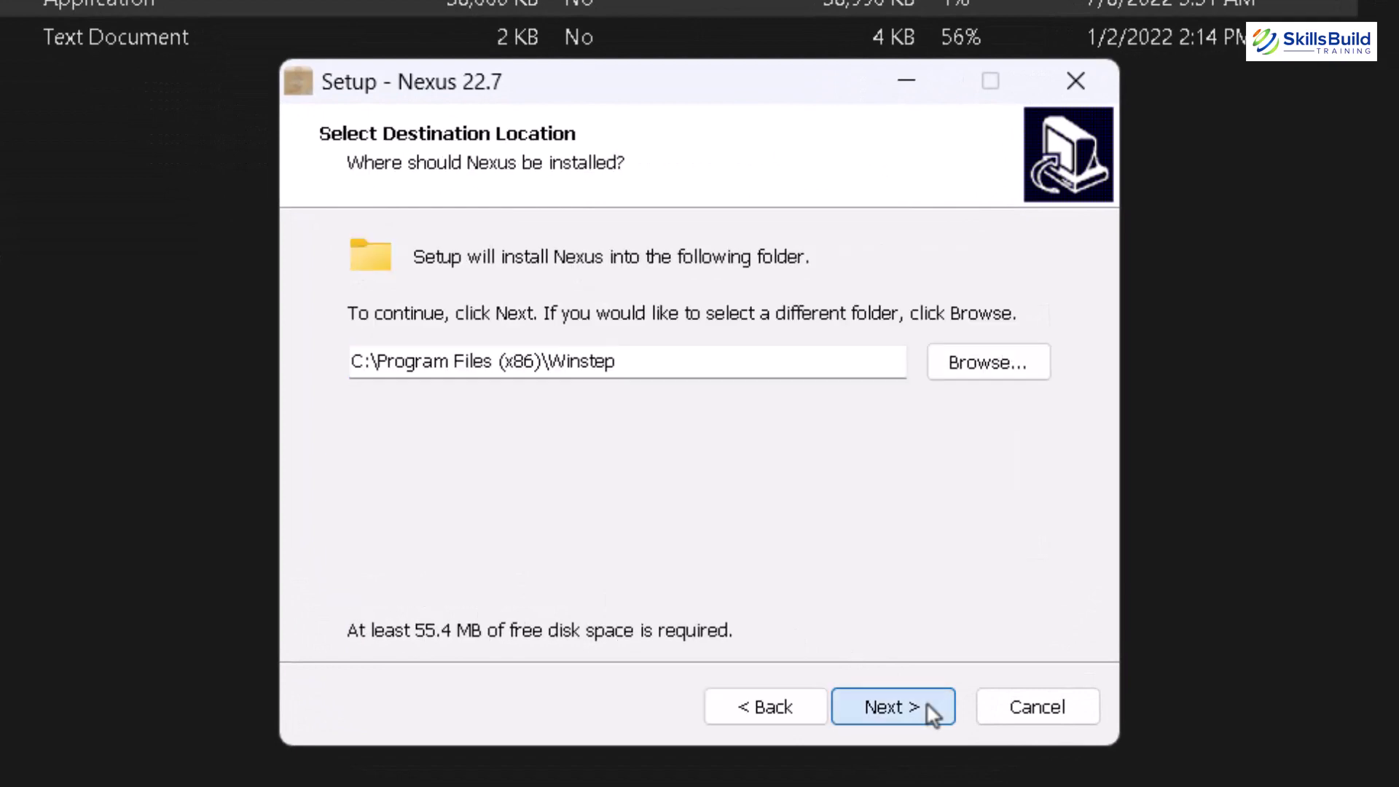
{"action": "left_click", "coordinate": [926, 702]}
{"action": "left_click", "coordinate": [926, 702]}
{"action": "left_click", "coordinate": [926, 701]}
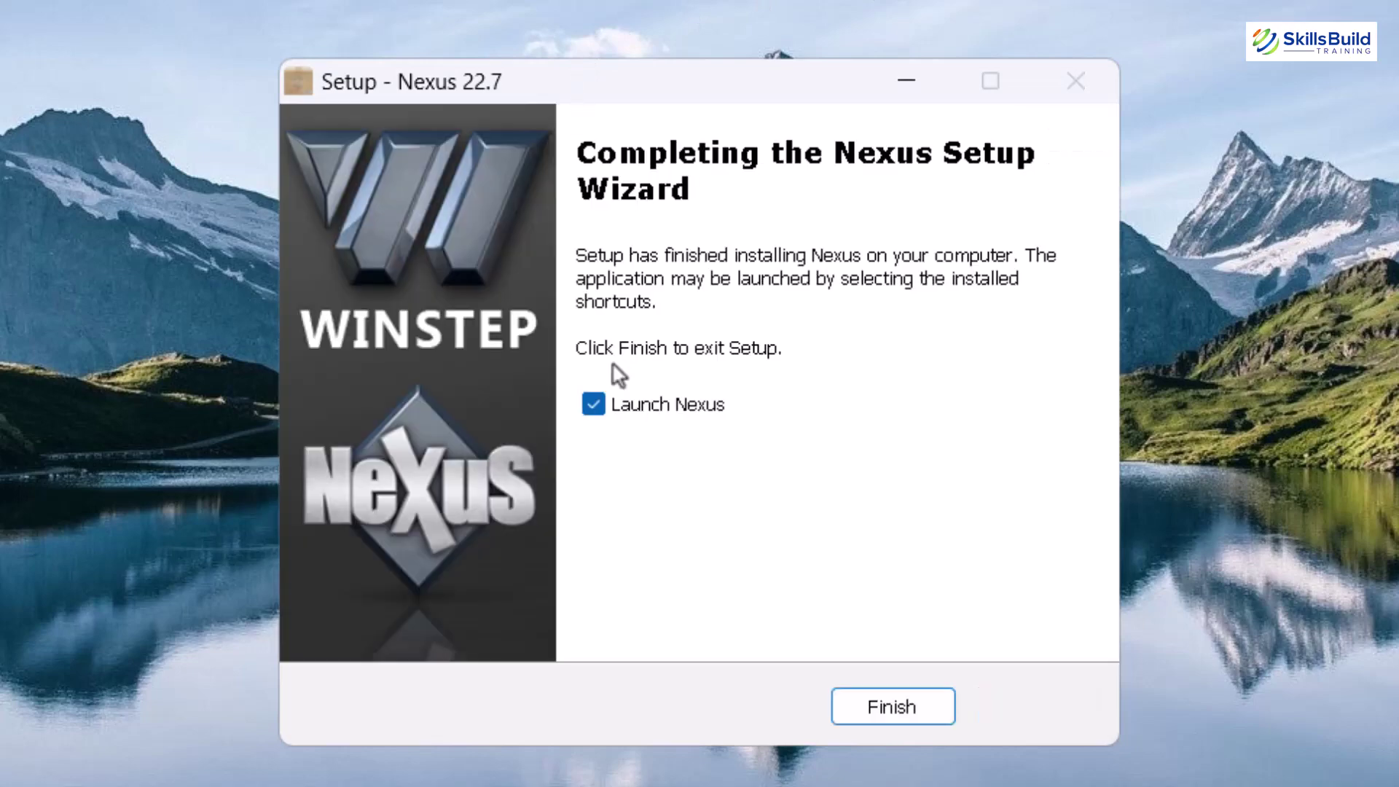
{"action": "left_click", "coordinate": [888, 703]}
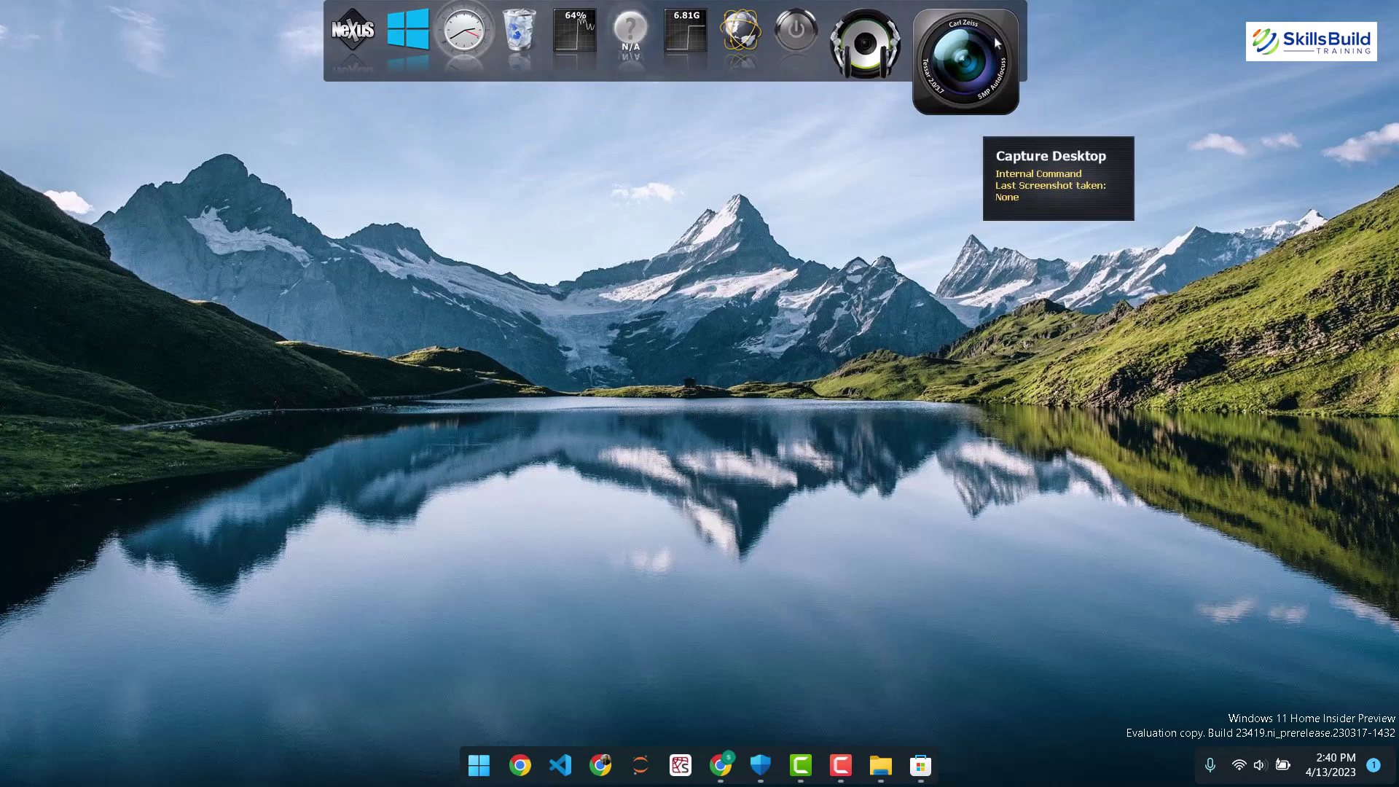
- Permanently remove the Capture Desktop item from the Nexus dock
{"action": "left_click", "coordinate": [997, 45]}
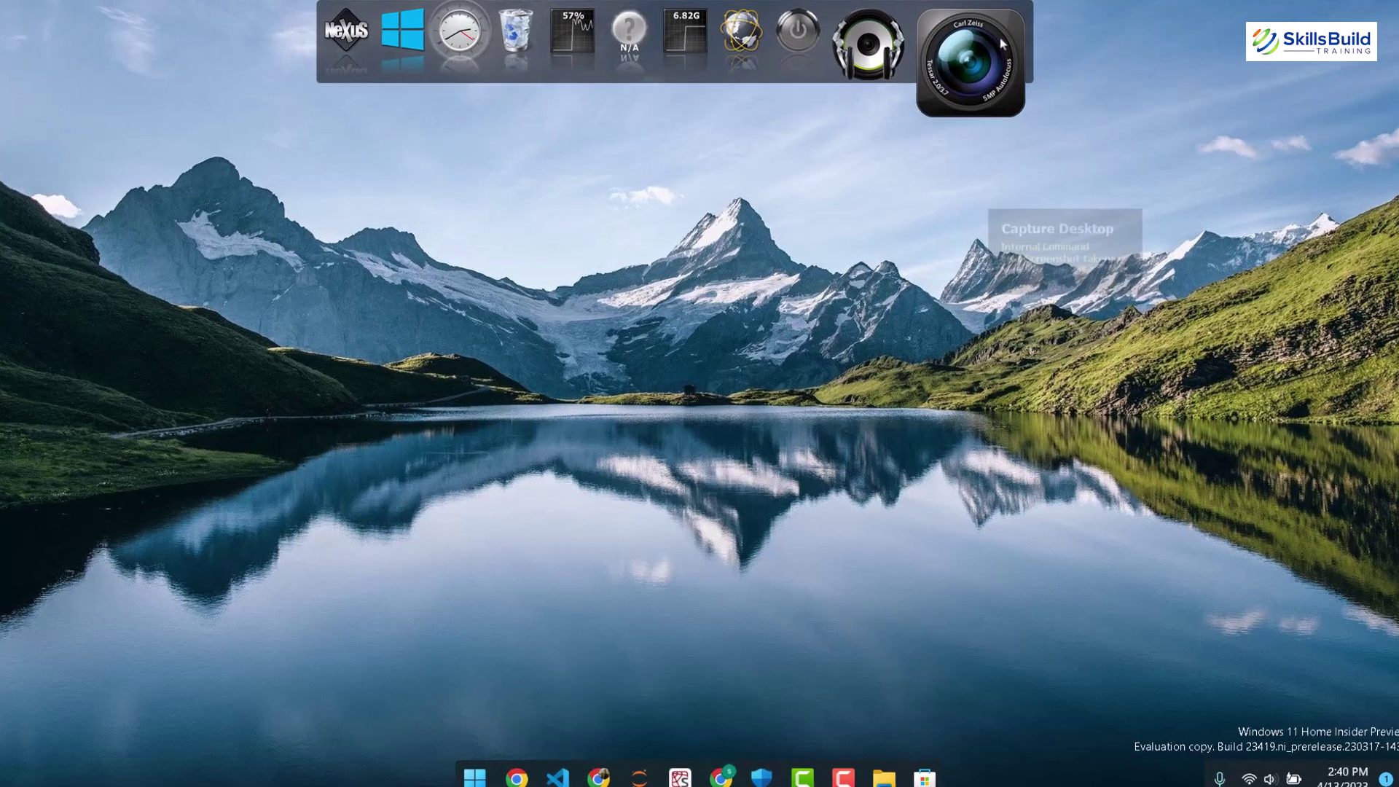
{"action": "right_click", "coordinate": [1003, 45]}
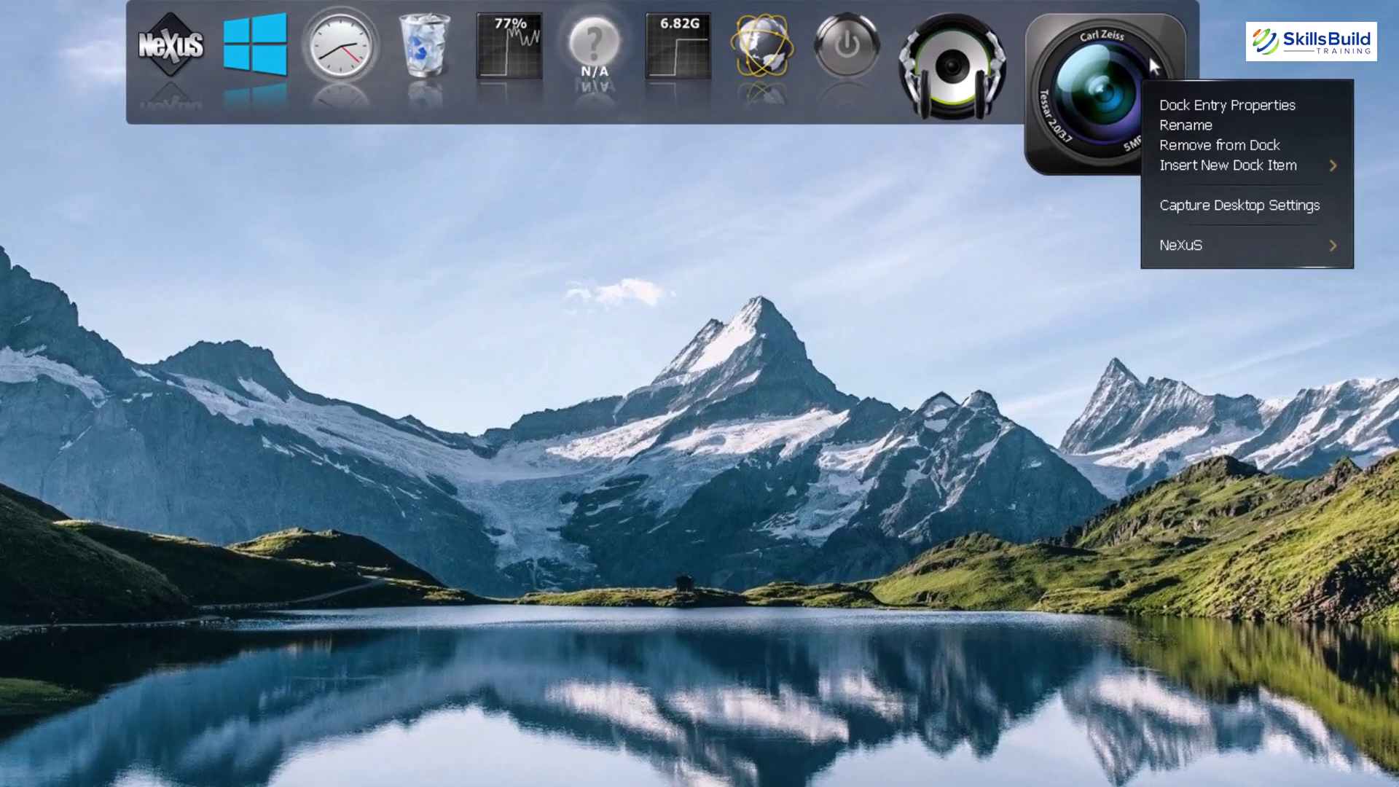
{"action": "left_click", "coordinate": [1202, 145]}
{"action": "left_click", "coordinate": [879, 747]}
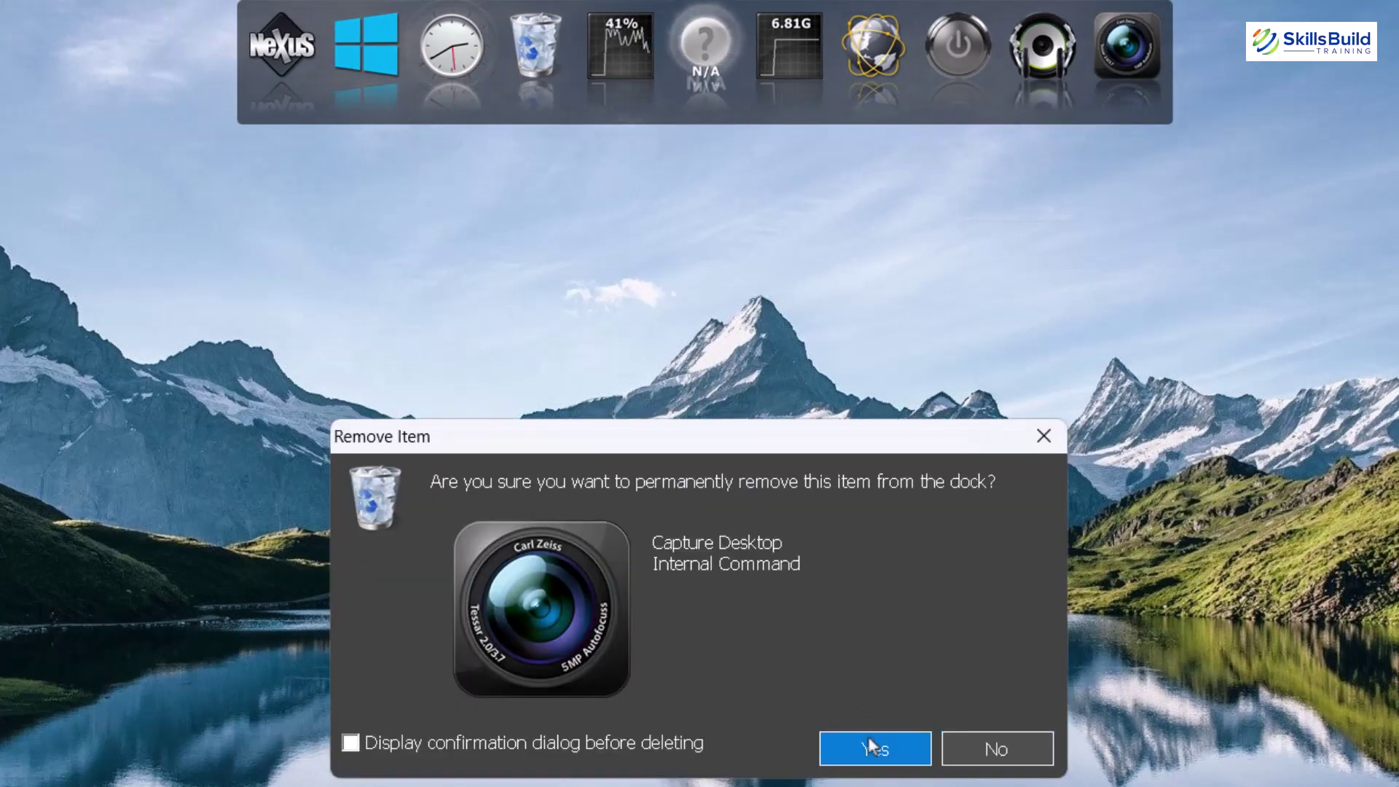
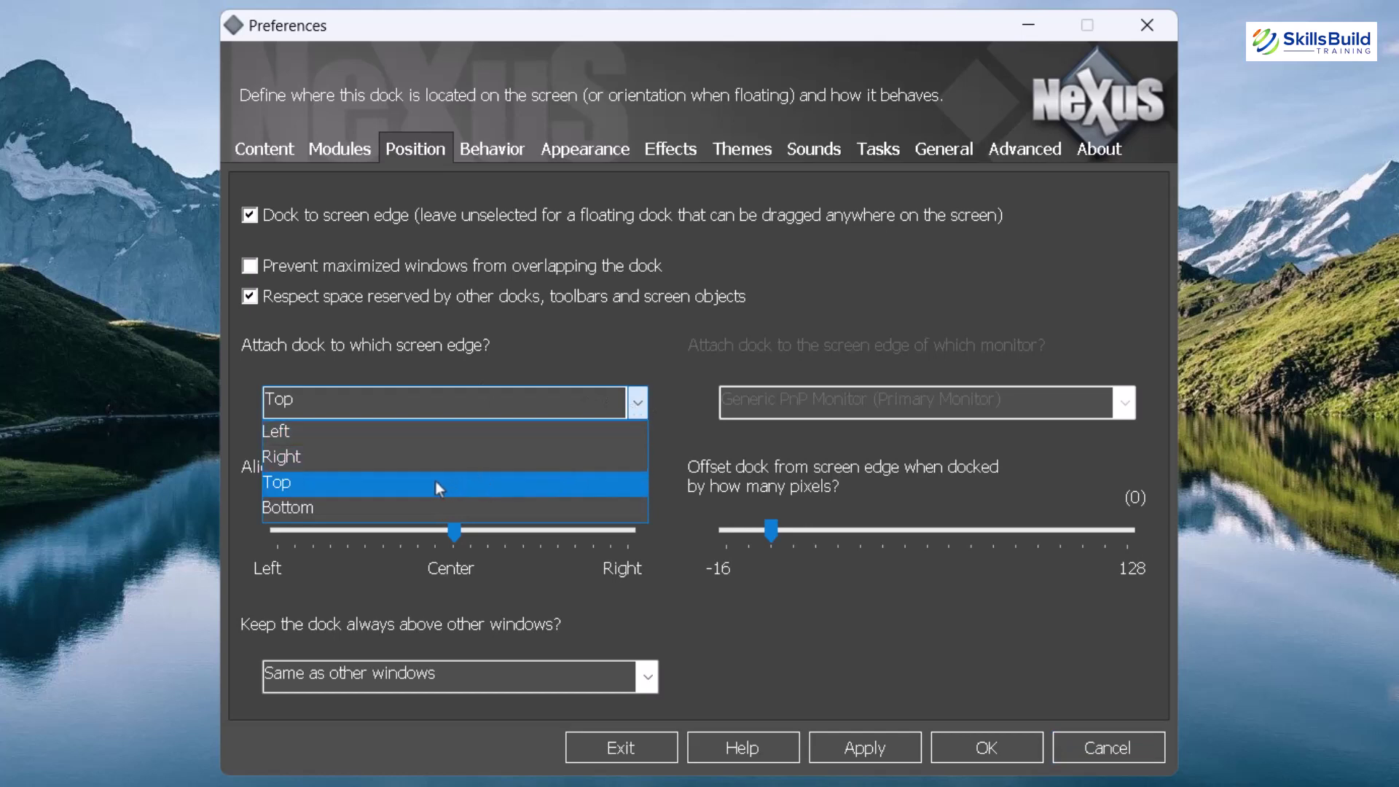
- Attach the Nexus dock to the left screen edge, set its icon size to 40 pixels, apply the changes and close the preferences
{"action": "left_click", "coordinate": [354, 432]}
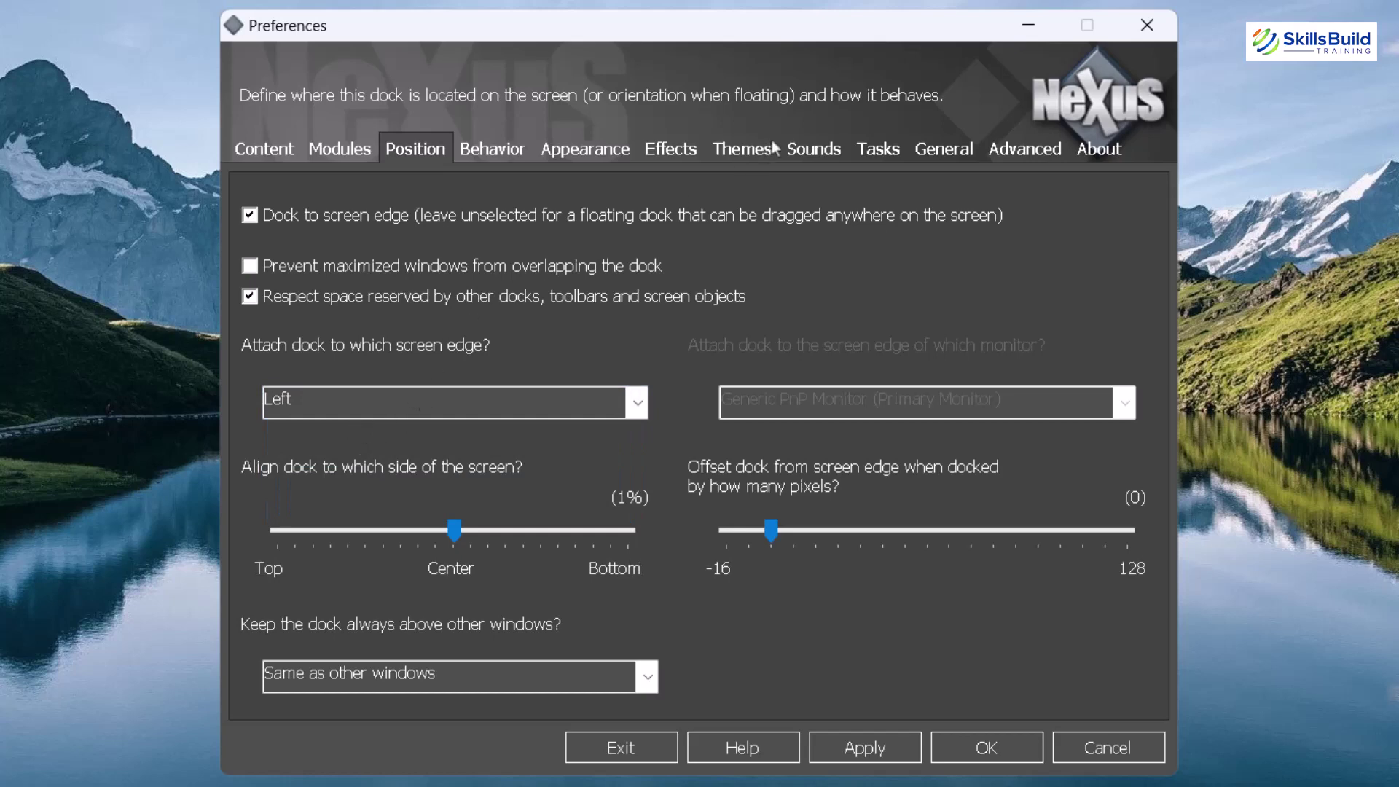
{"action": "left_click", "coordinate": [605, 155]}
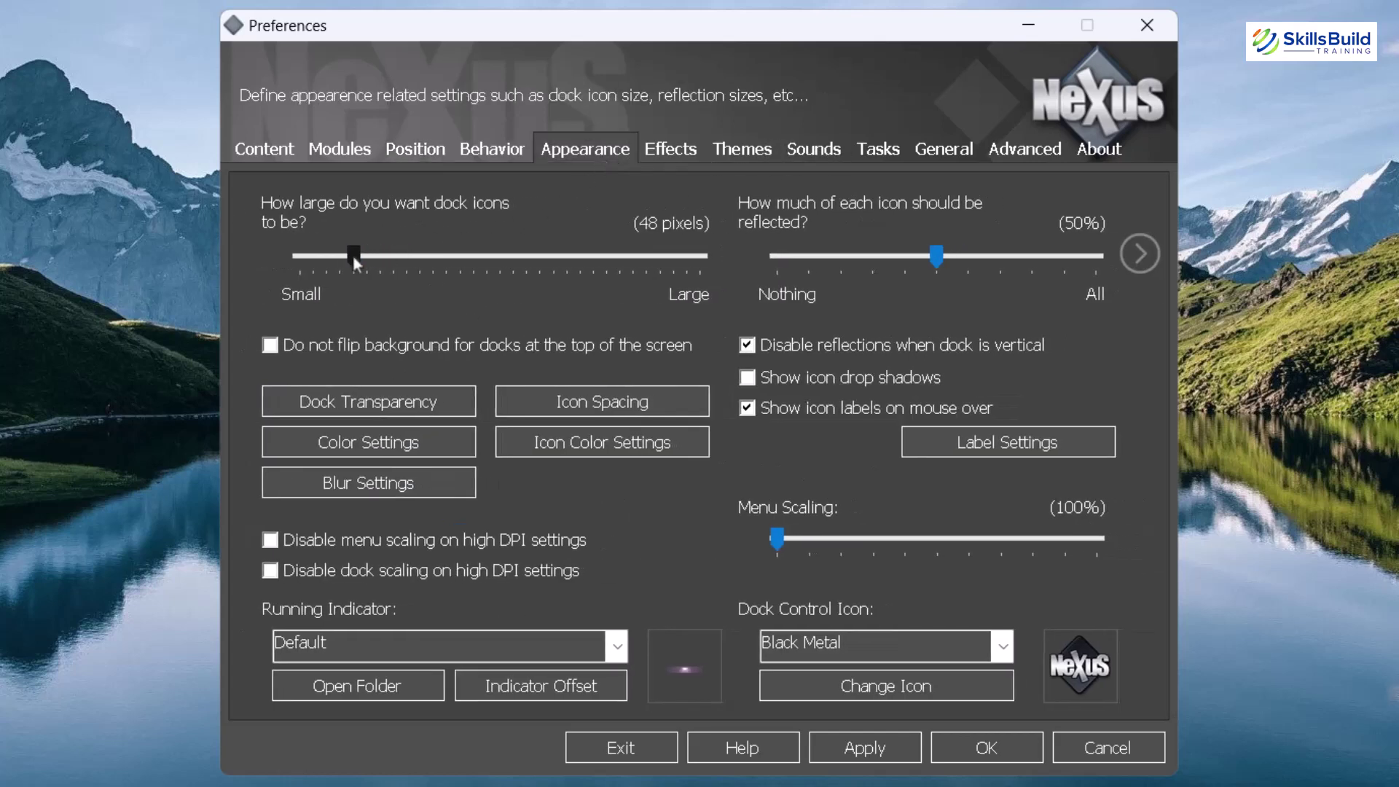
{"action": "mouse_move", "coordinate": [357, 263]}
{"action": "left_mouse_down"}
{"action": "mouse_move", "coordinate": [369, 263]}
{"action": "mouse_move", "coordinate": [341, 265]}
{"action": "left_mouse_up"}
{"action": "left_click", "coordinate": [857, 748]}
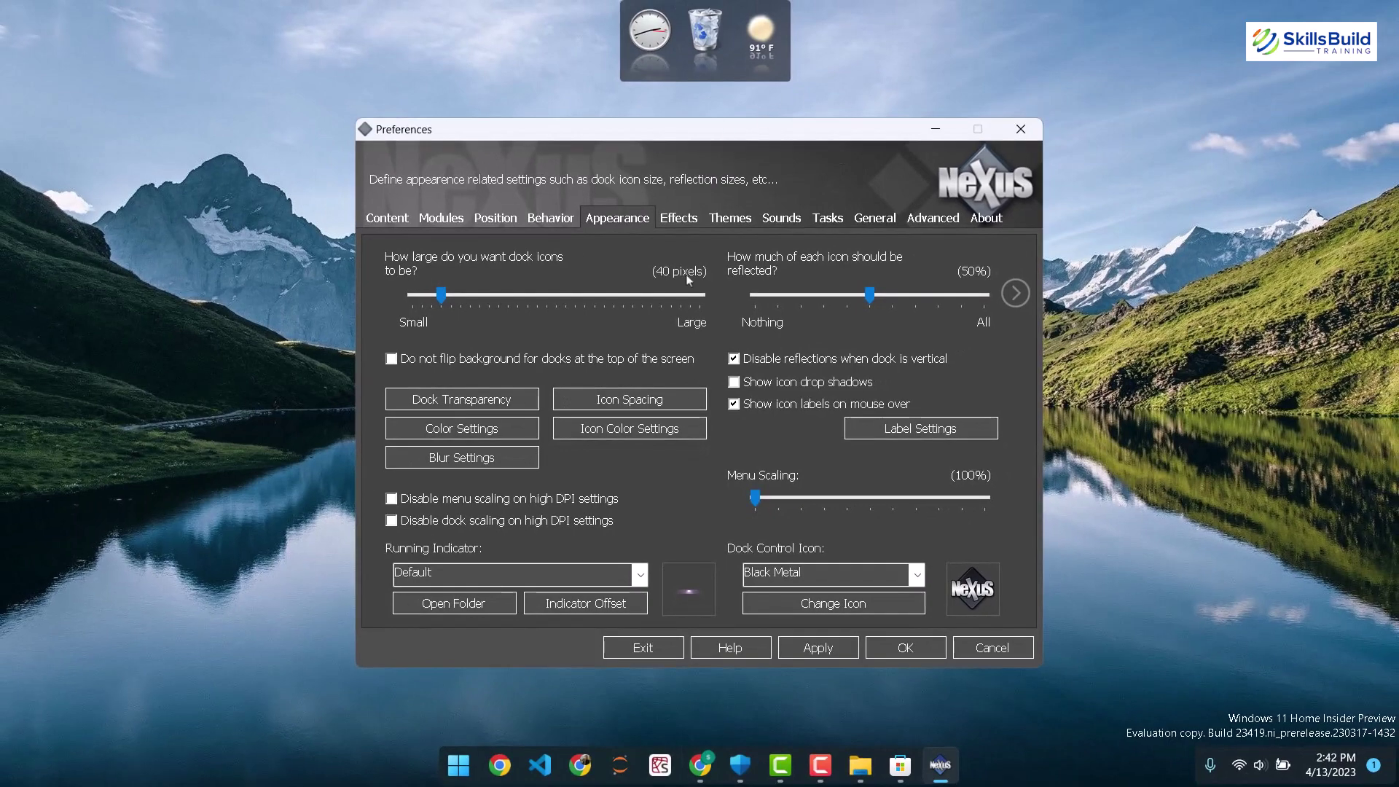
{"action": "left_click", "coordinate": [806, 653]}
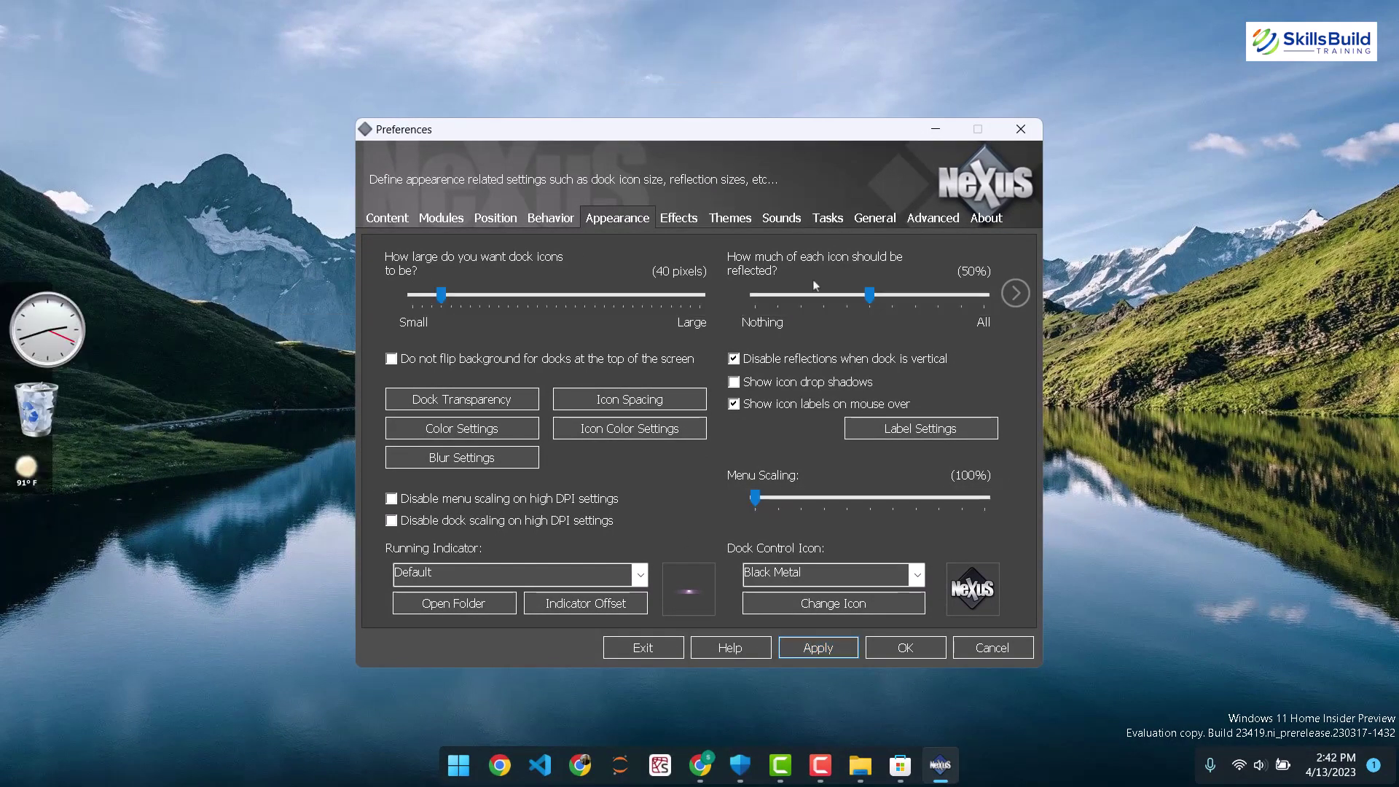
{"action": "left_click", "coordinate": [1002, 133]}
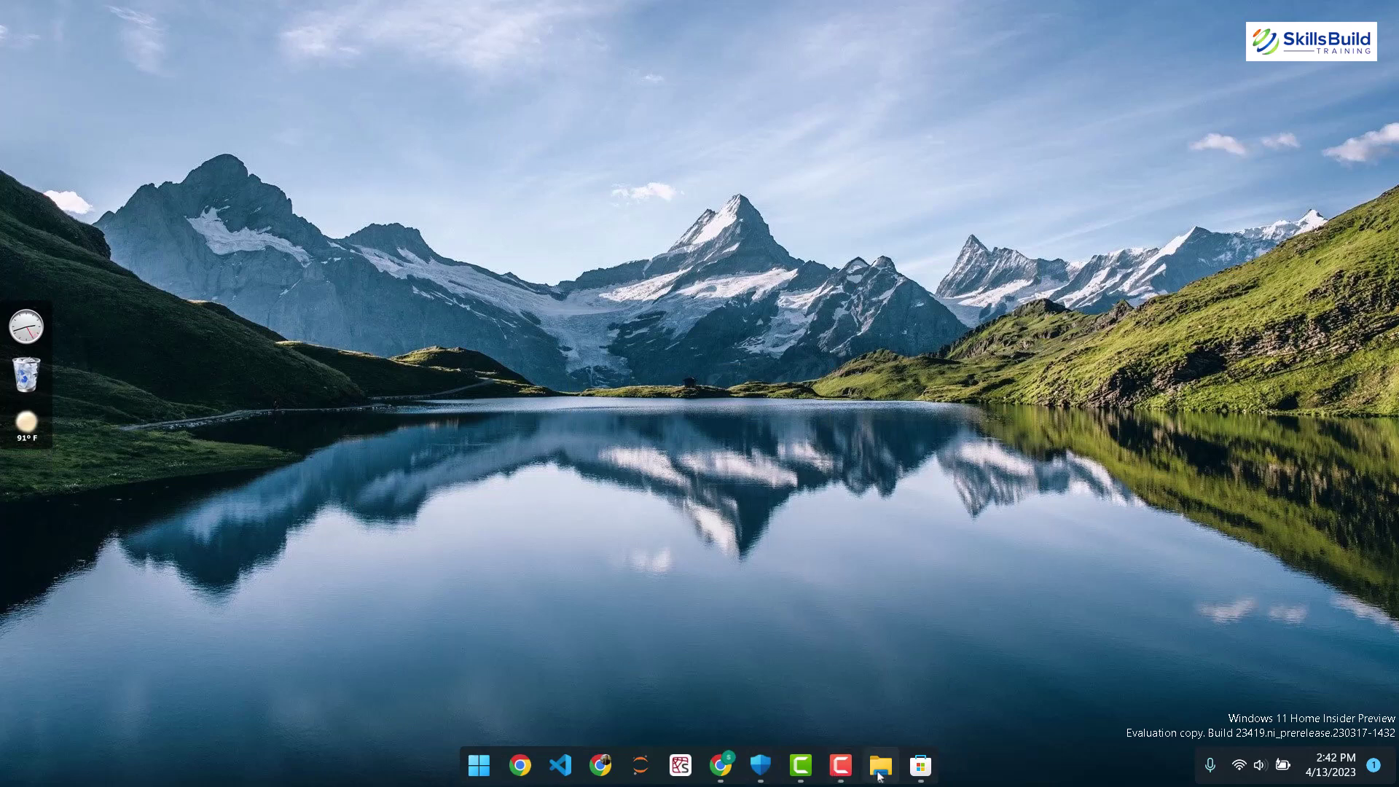
- Move File Explorer on the taskbar so that it sits directly beside Start
{"action": "left_click_drag", "start_coordinate": [879, 777], "coordinate": [520, 766]}
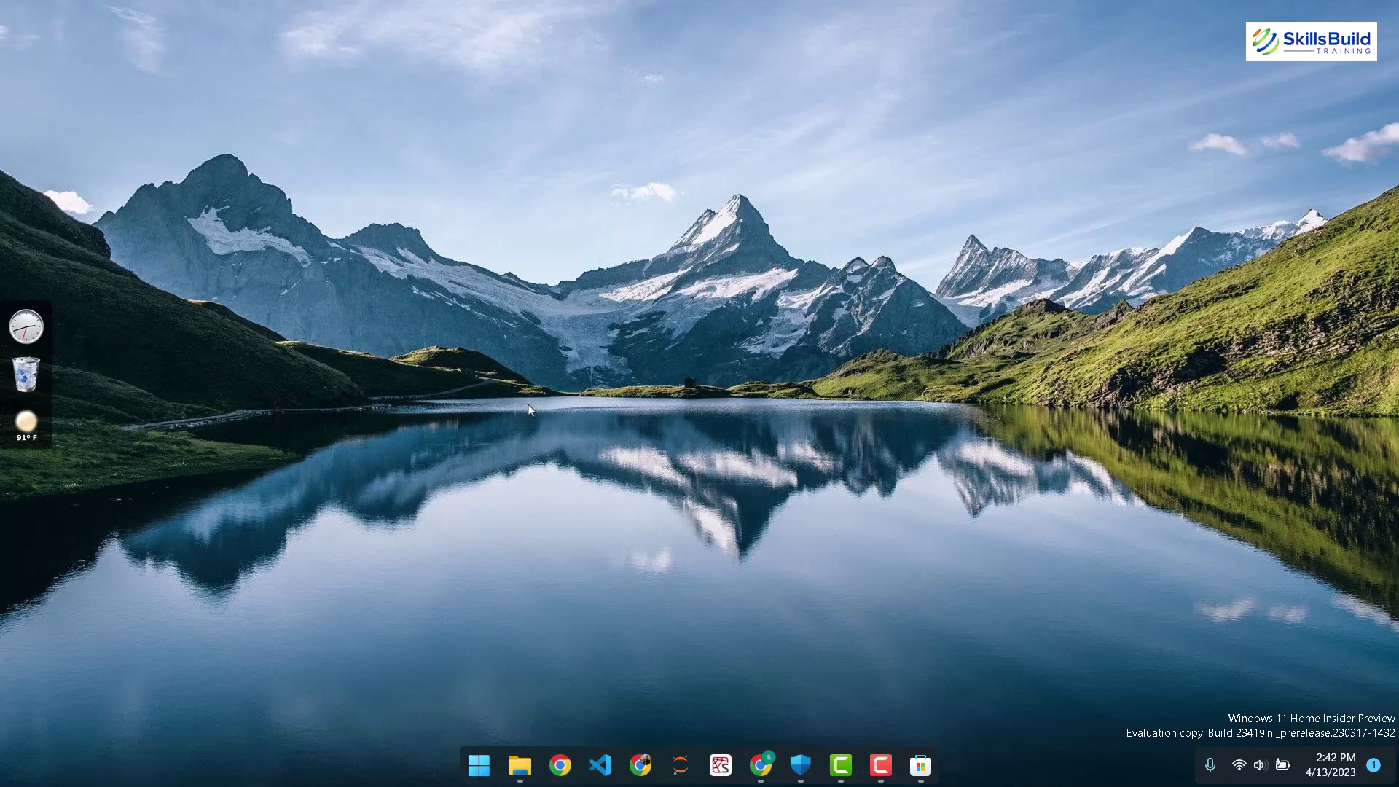
- Find Google Chrome's shortcut through its file location, add it to the Nexus dock above the weather item, and return to the desktop
{"action": "key", "text": "super"}
{"action": "key", "text": "super"}
{"action": "key", "text": "super"}
{"action": "type", "text": "google"}
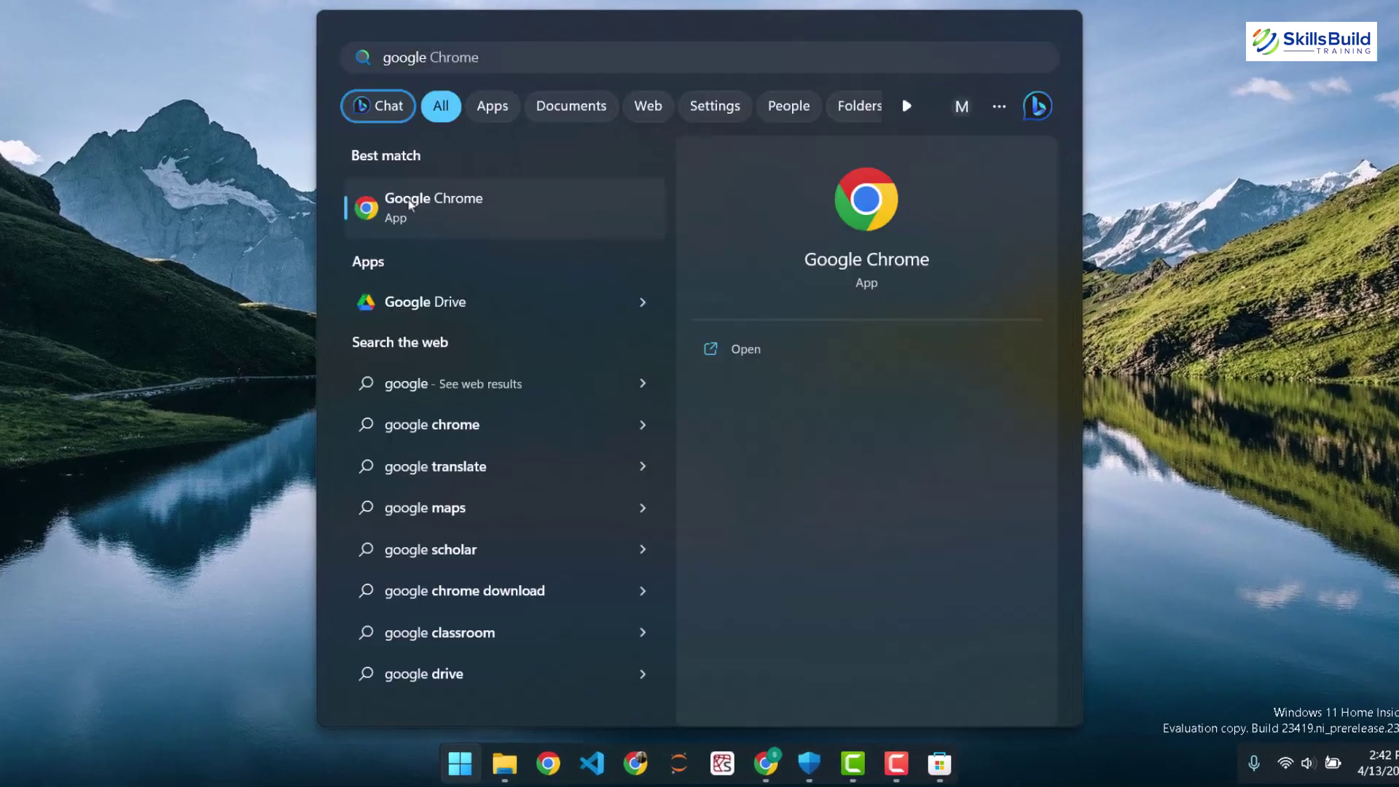
{"action": "right_click", "coordinate": [410, 204]}
{"action": "left_click", "coordinate": [528, 270]}
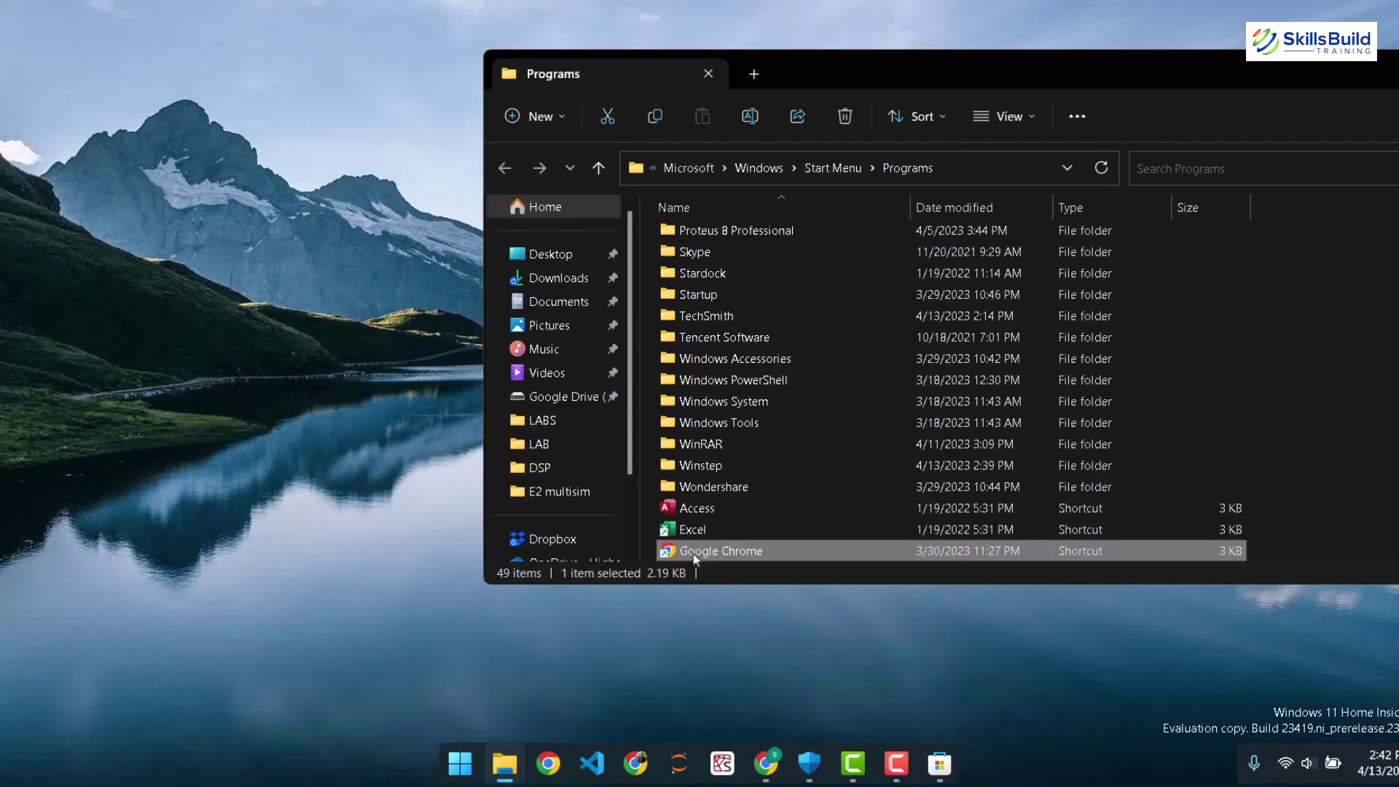
{"action": "left_click_drag", "start_coordinate": [695, 558], "coordinate": [26, 439]}
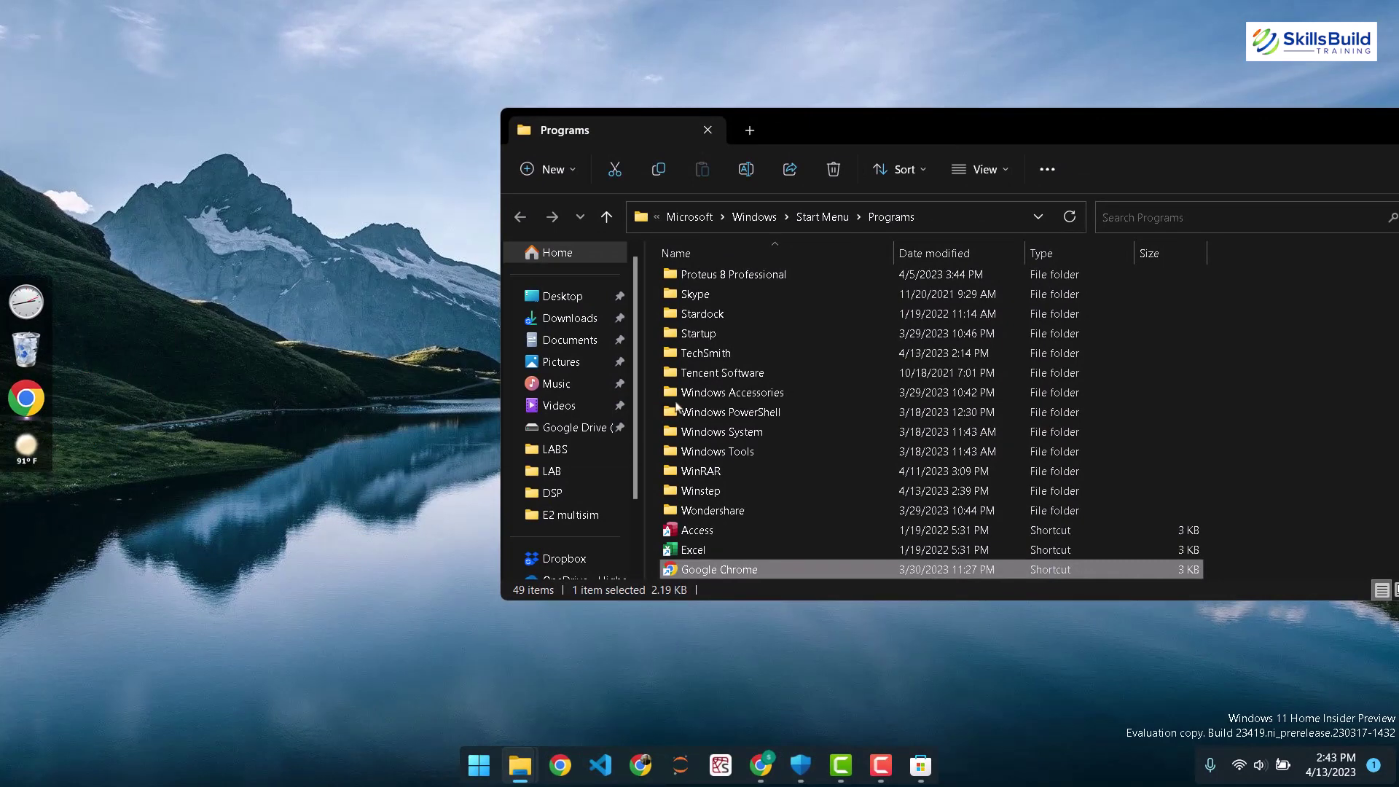
{"action": "left_click_drag", "start_coordinate": [1161, 119], "coordinate": [991, 118]}
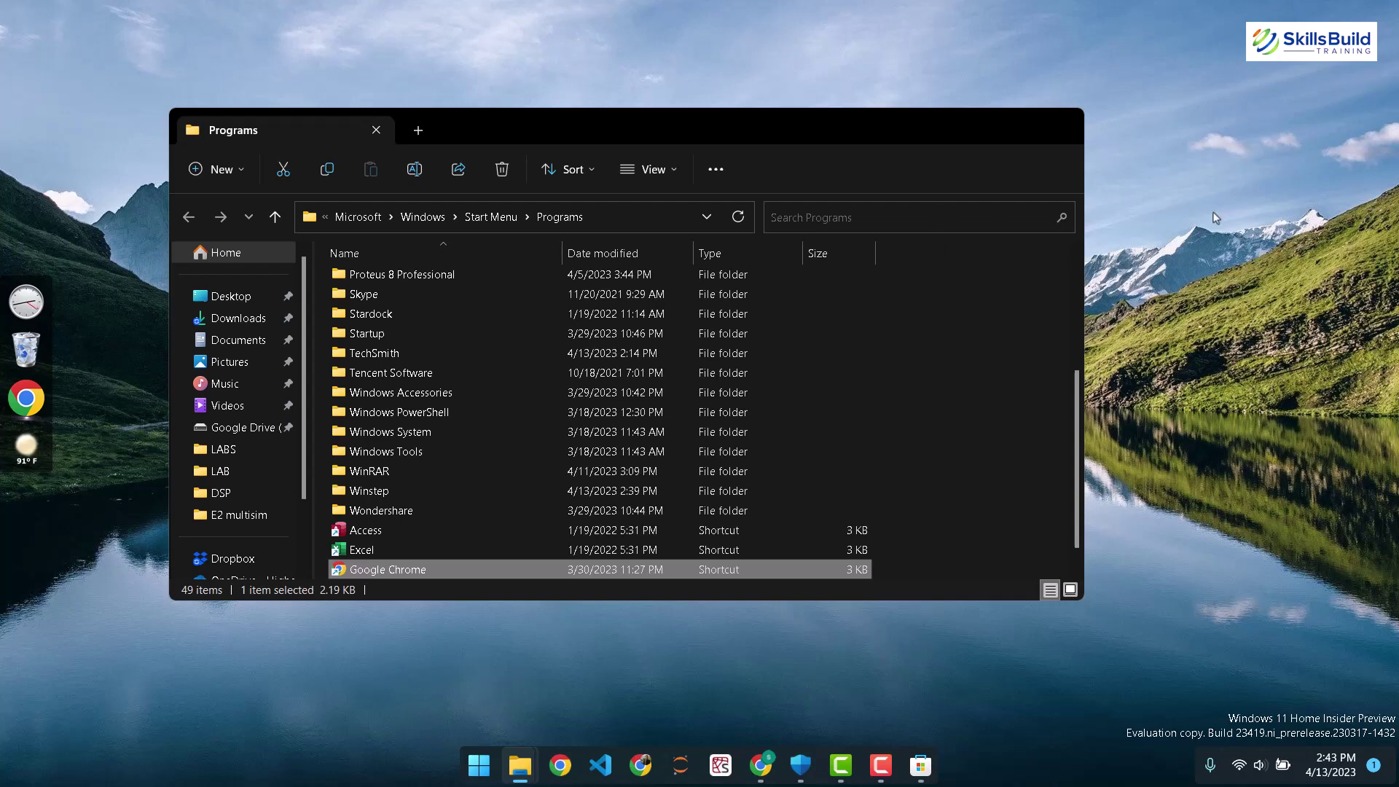
{"action": "key", "text": "super+d"}
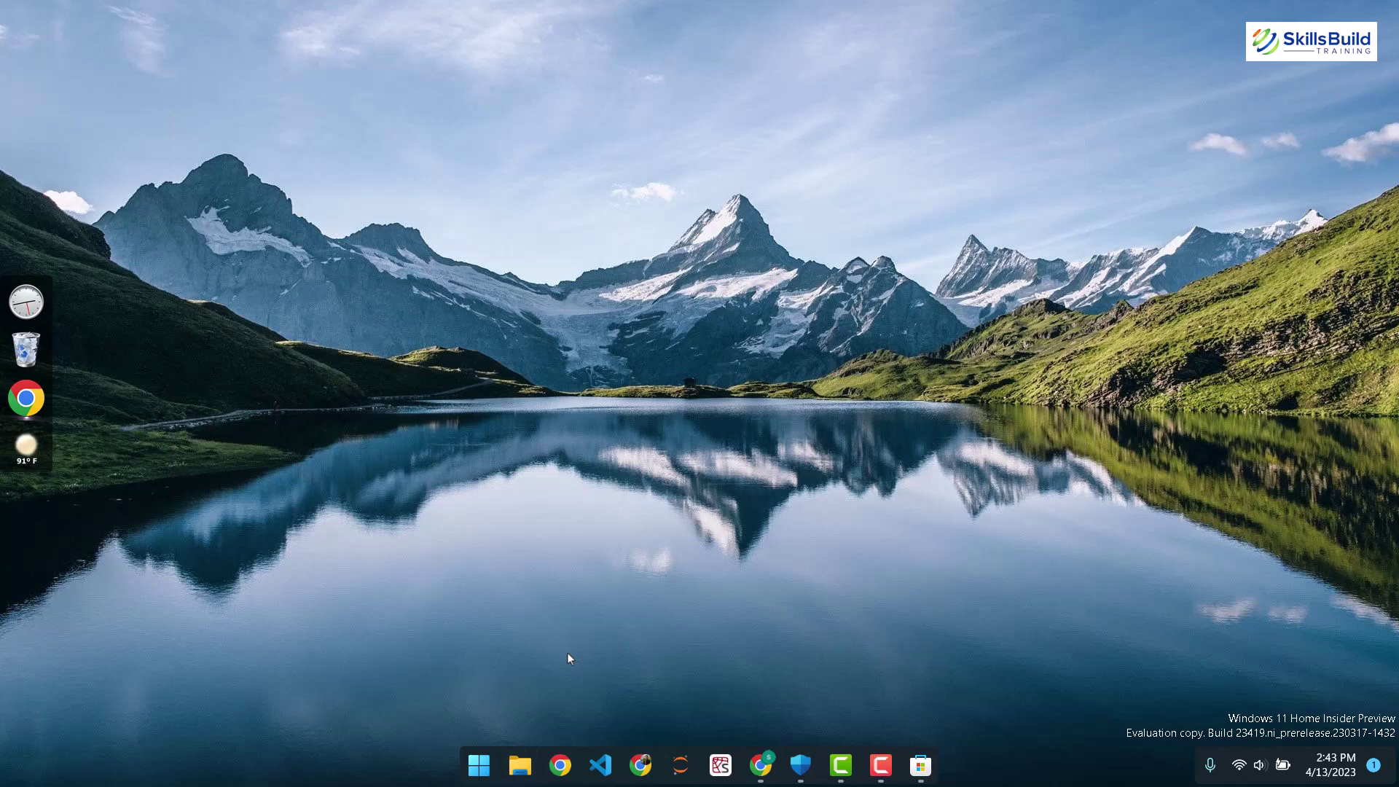
- Open the Themes settings full screen and apply the dark purple theme with the glowing arc
{"action": "key", "text": "super"}
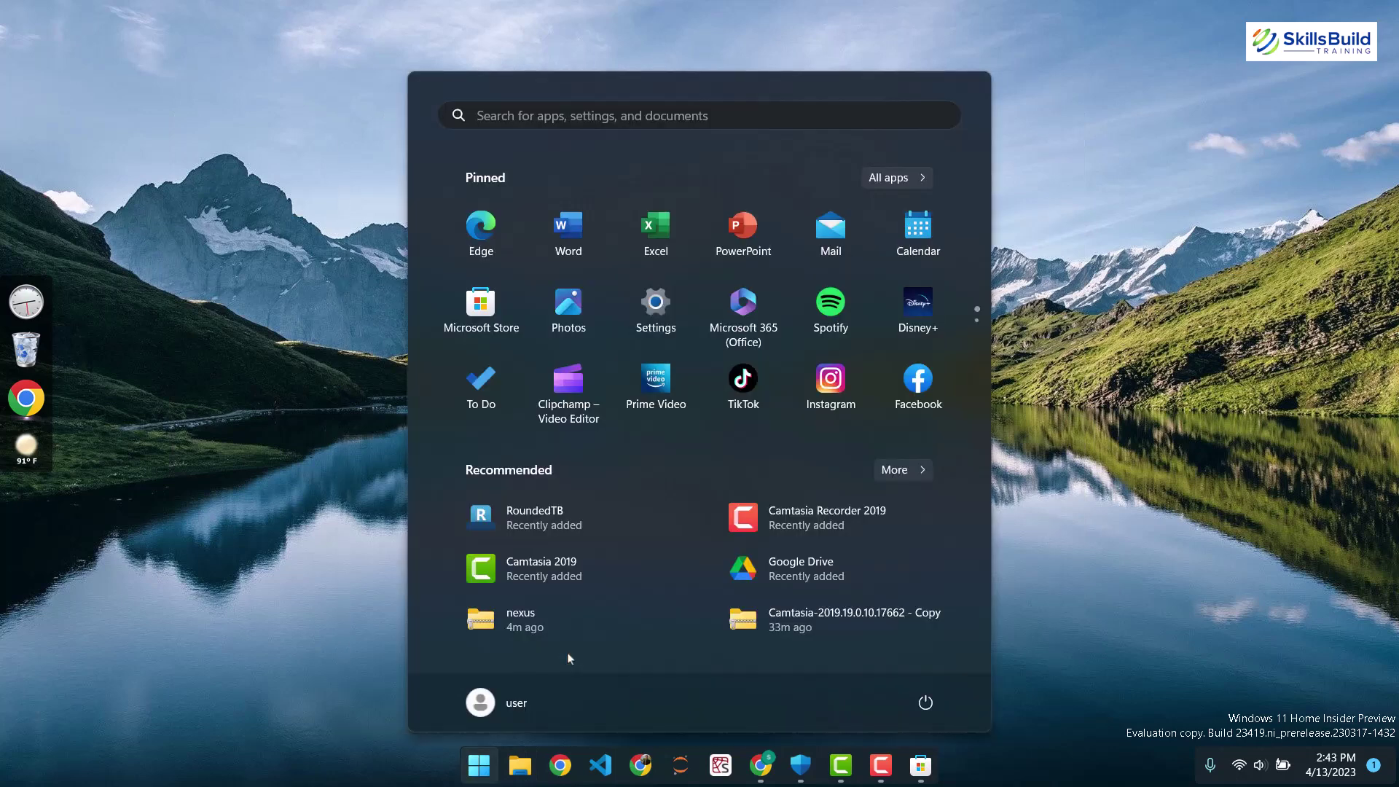
{"action": "type", "text": "the"}
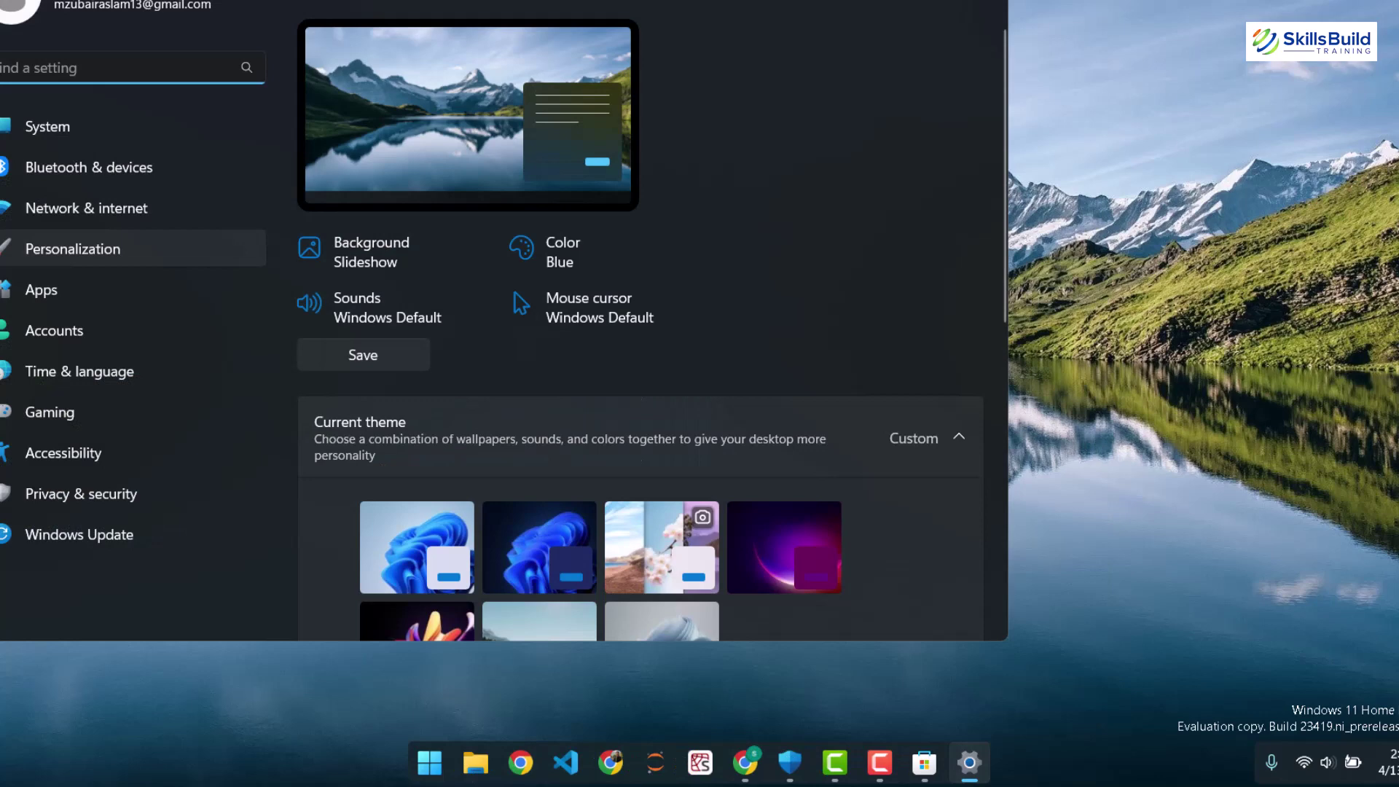
{"action": "key", "text": "super+Up"}
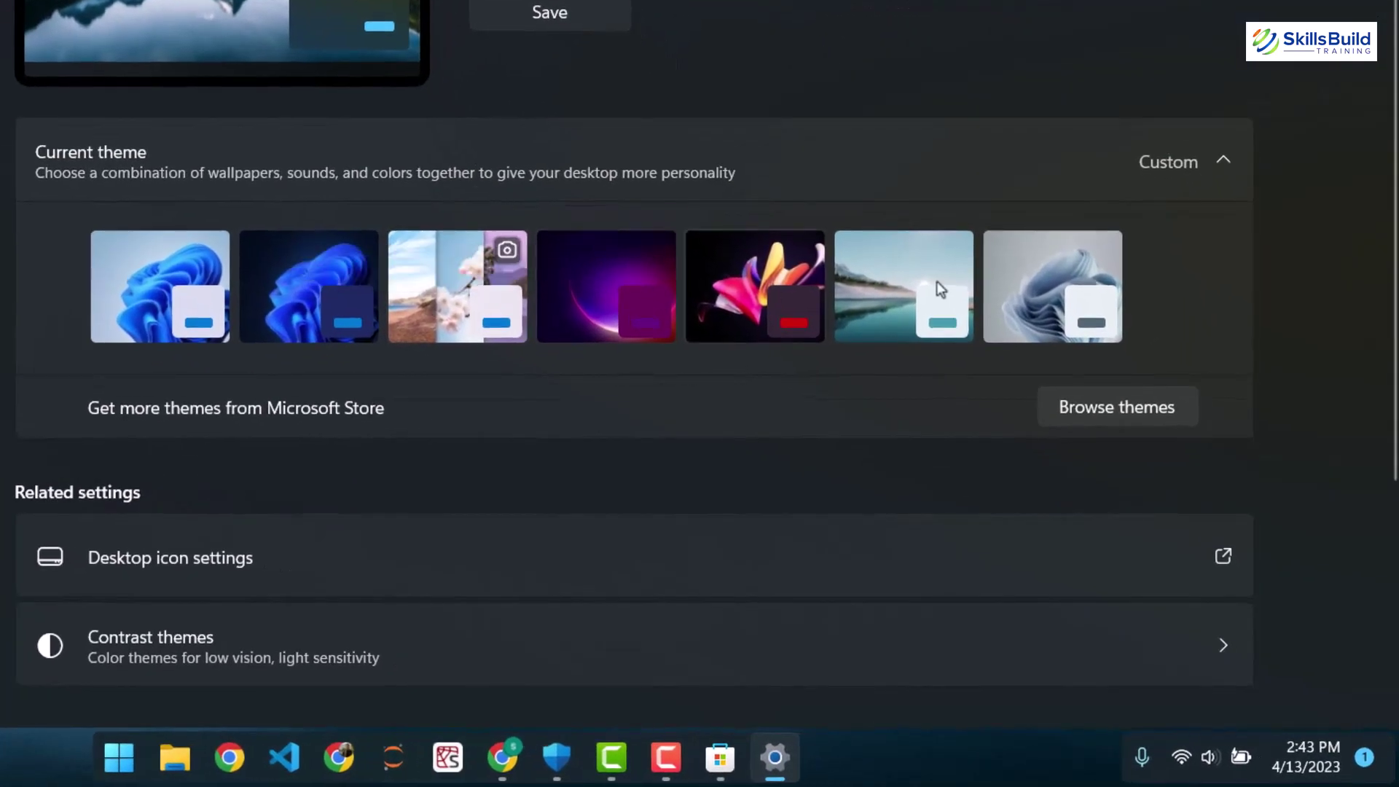
{"action": "left_click", "coordinate": [601, 278]}
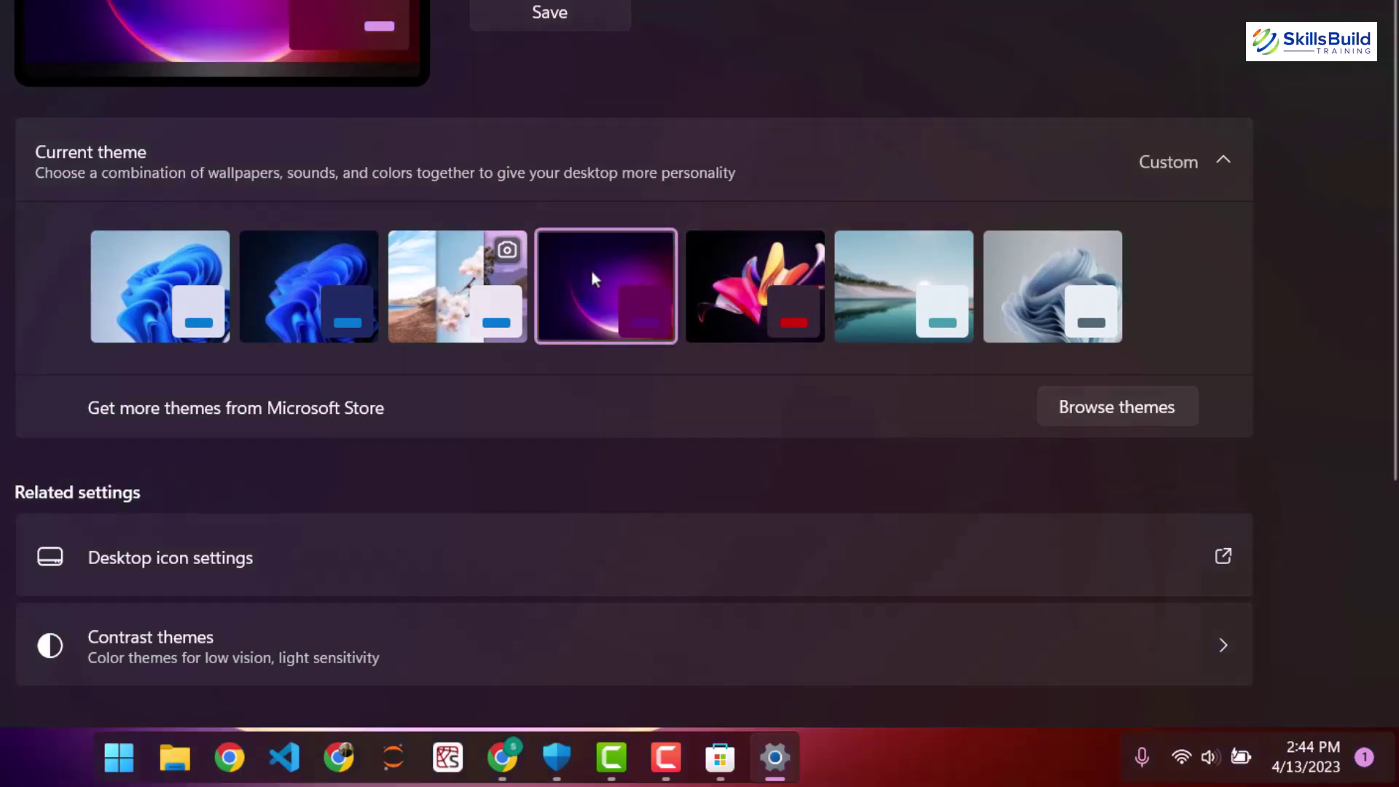
- Open the theme's Color settings, look over the mode, transparency and accent color options, and return to the desktop
{"action": "scroll", "coordinate": [794, 164], "scroll_direction": "up", "scroll_amount": 4}
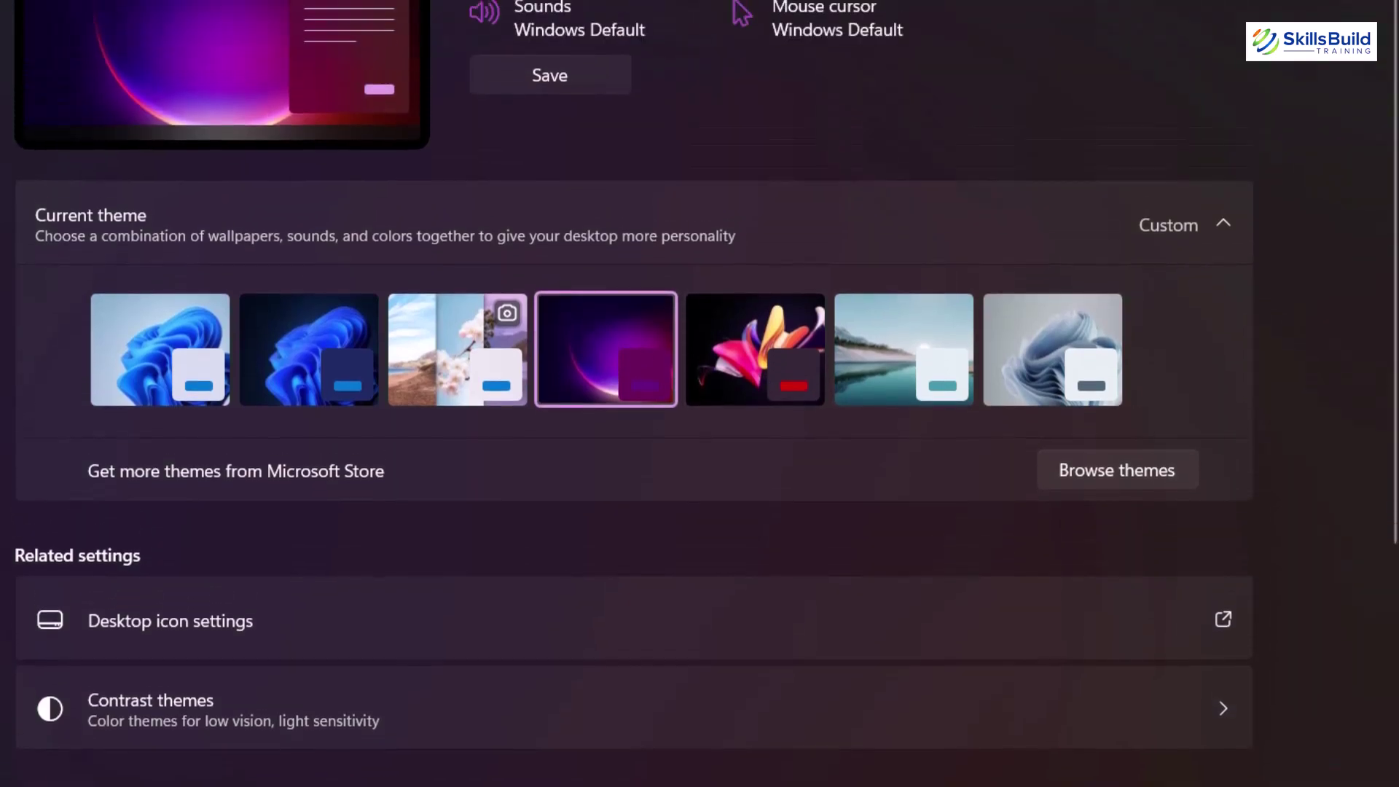
{"action": "left_click", "coordinate": [795, 165]}
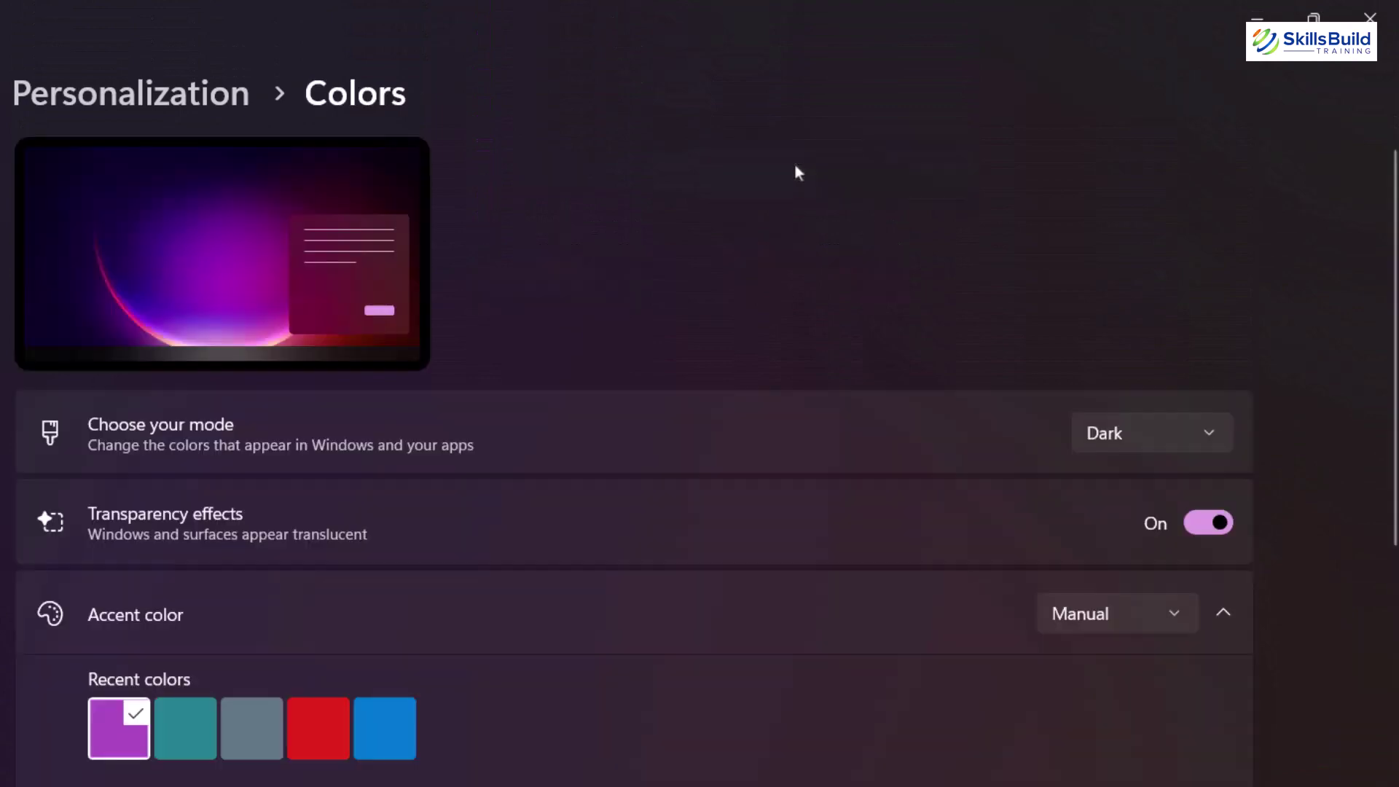
{"action": "scroll", "coordinate": [195, 632], "scroll_direction": "down", "scroll_amount": 4}
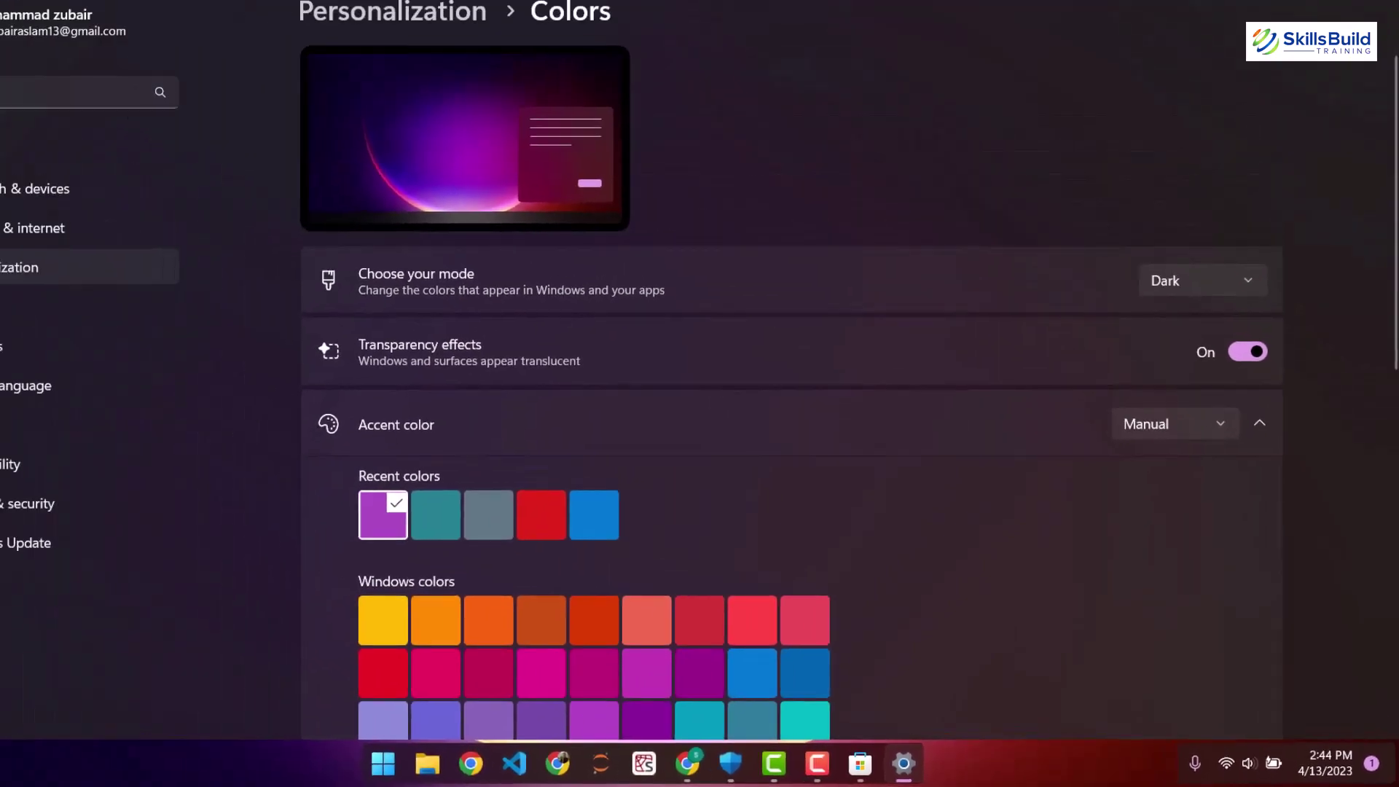
{"action": "key", "text": "super+d"}
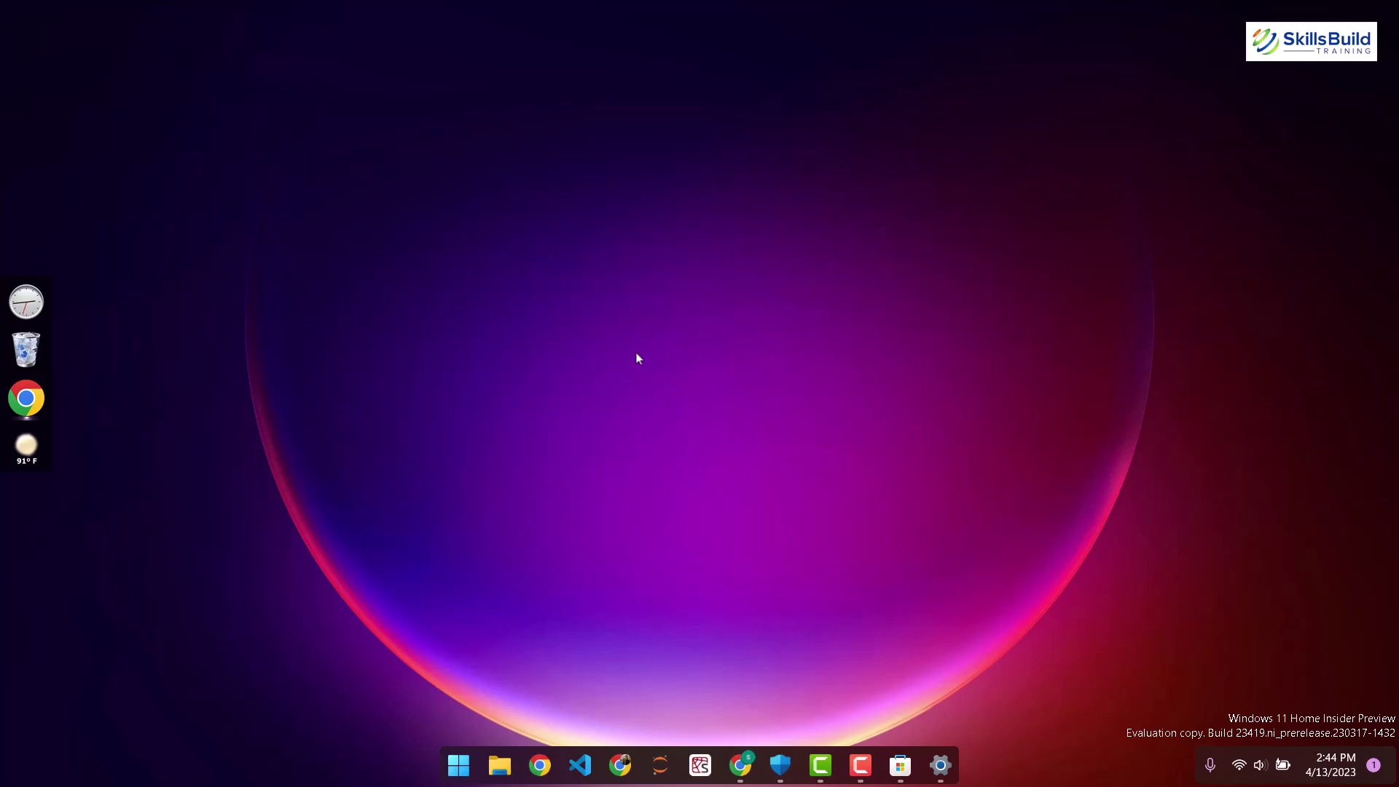
- Switch to Chrome and open rocksdanister.com/lively in a new tab page
{"action": "left_click", "coordinate": [739, 765]}
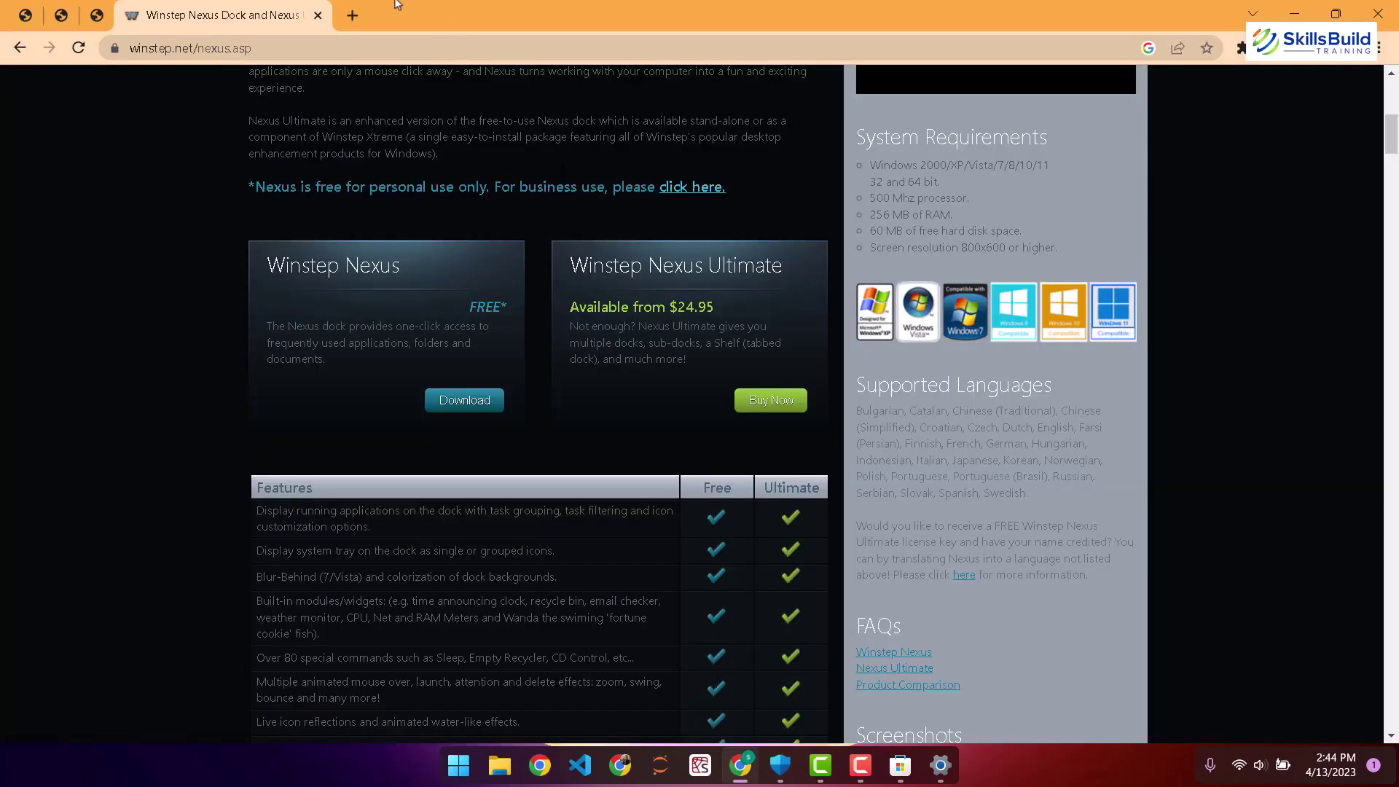
{"action": "left_click", "coordinate": [410, 56]}
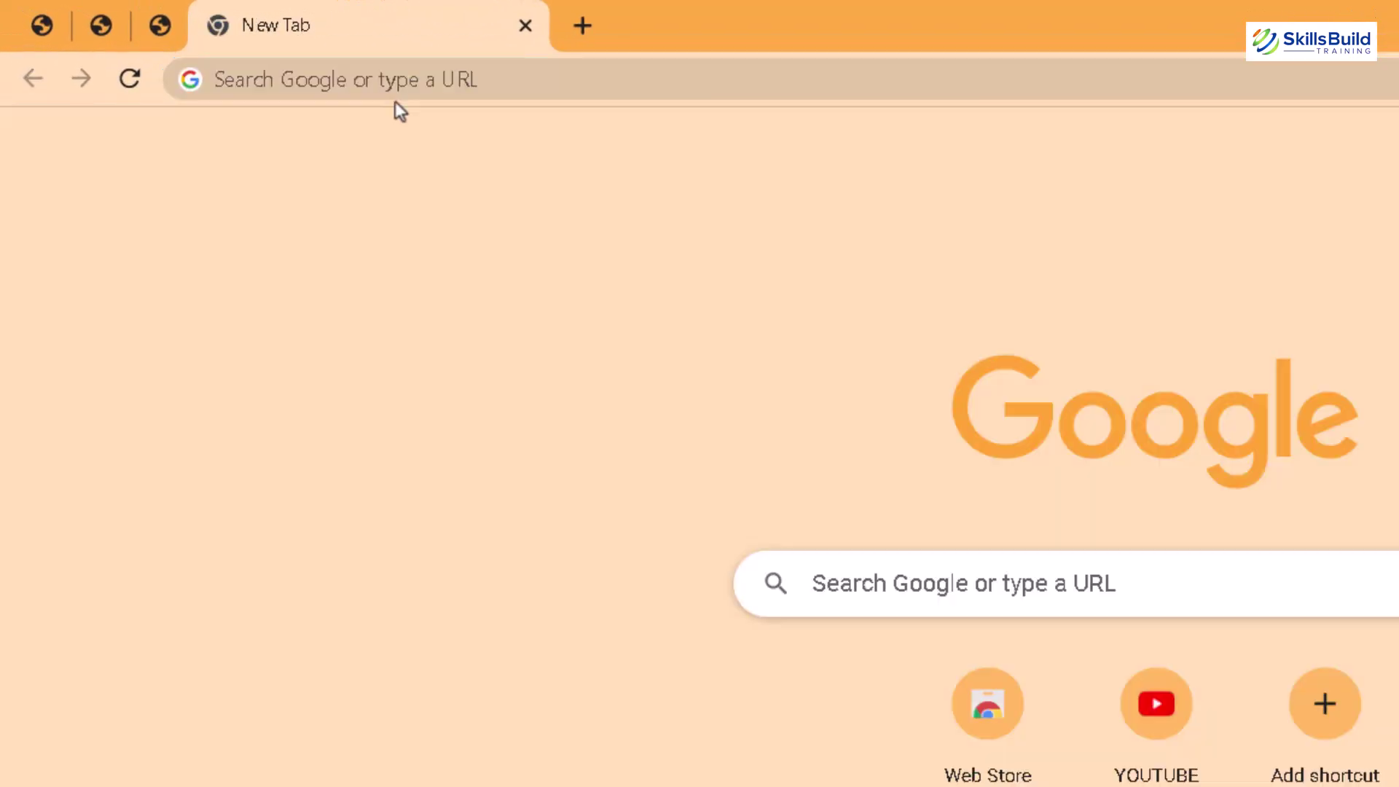
{"action": "left_click", "coordinate": [432, 82]}
{"action": "type", "text": "ro"}
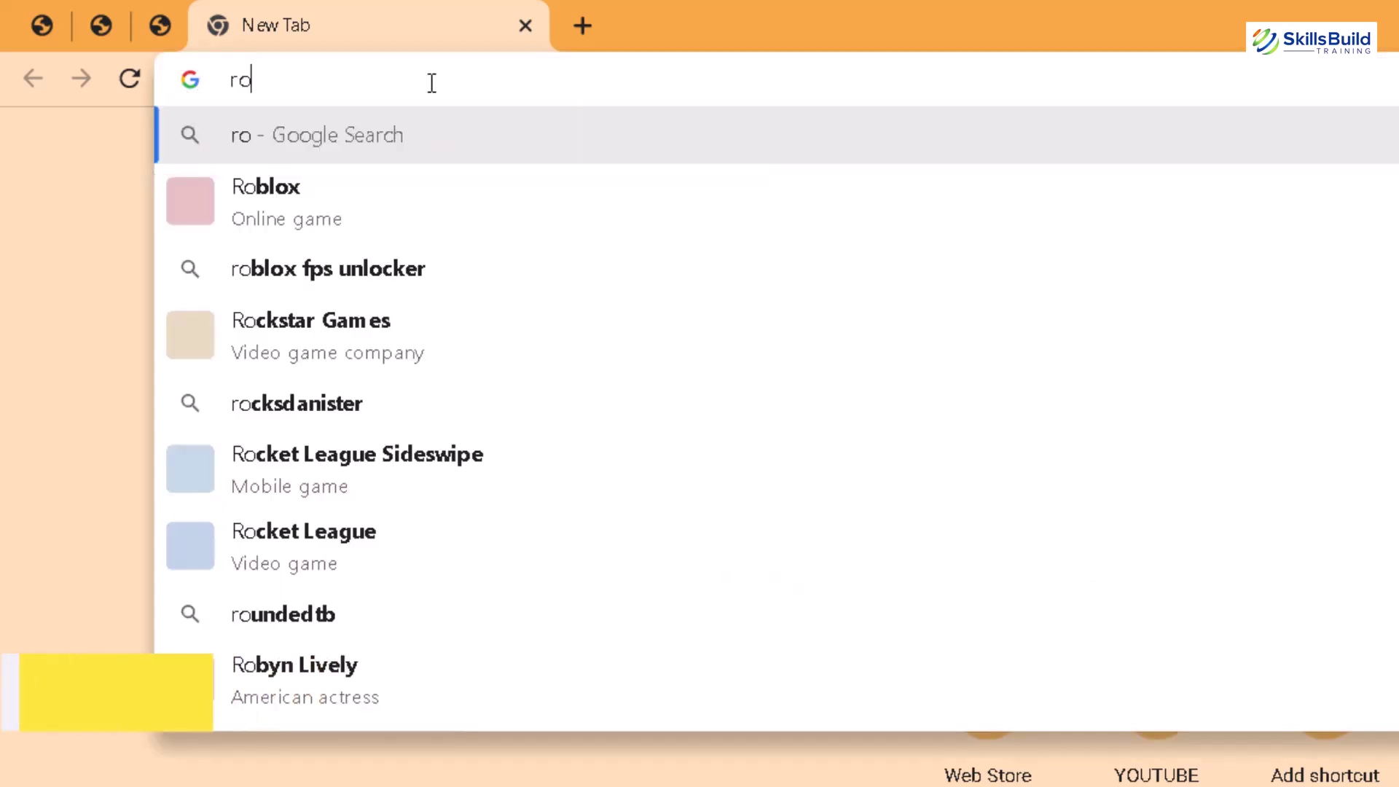
{"action": "type", "text": "ksdainster"}
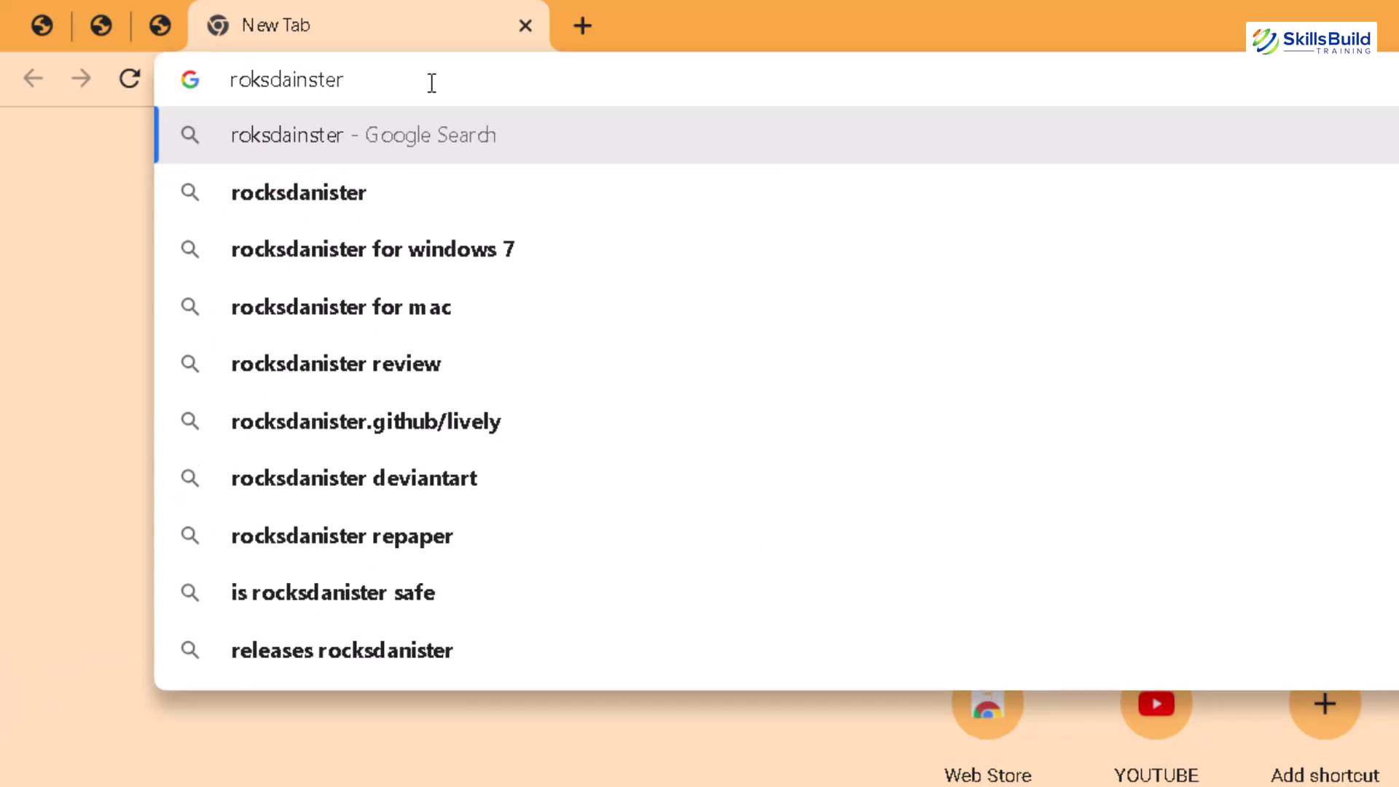
{"action": "key", "text": "Down"}
{"action": "type", "text": ".com/li"}
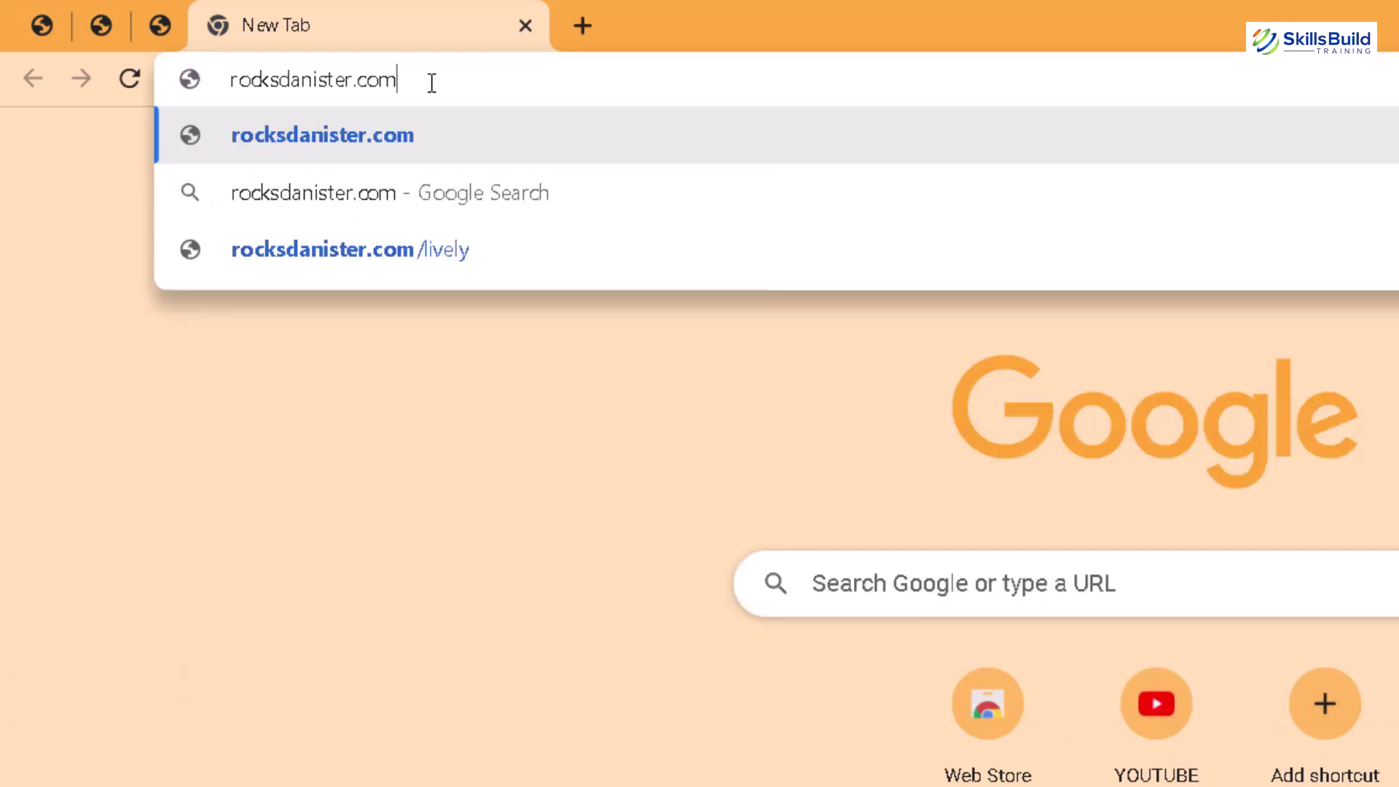
{"action": "type", "text": "vely"}
{"action": "key", "text": "Return"}
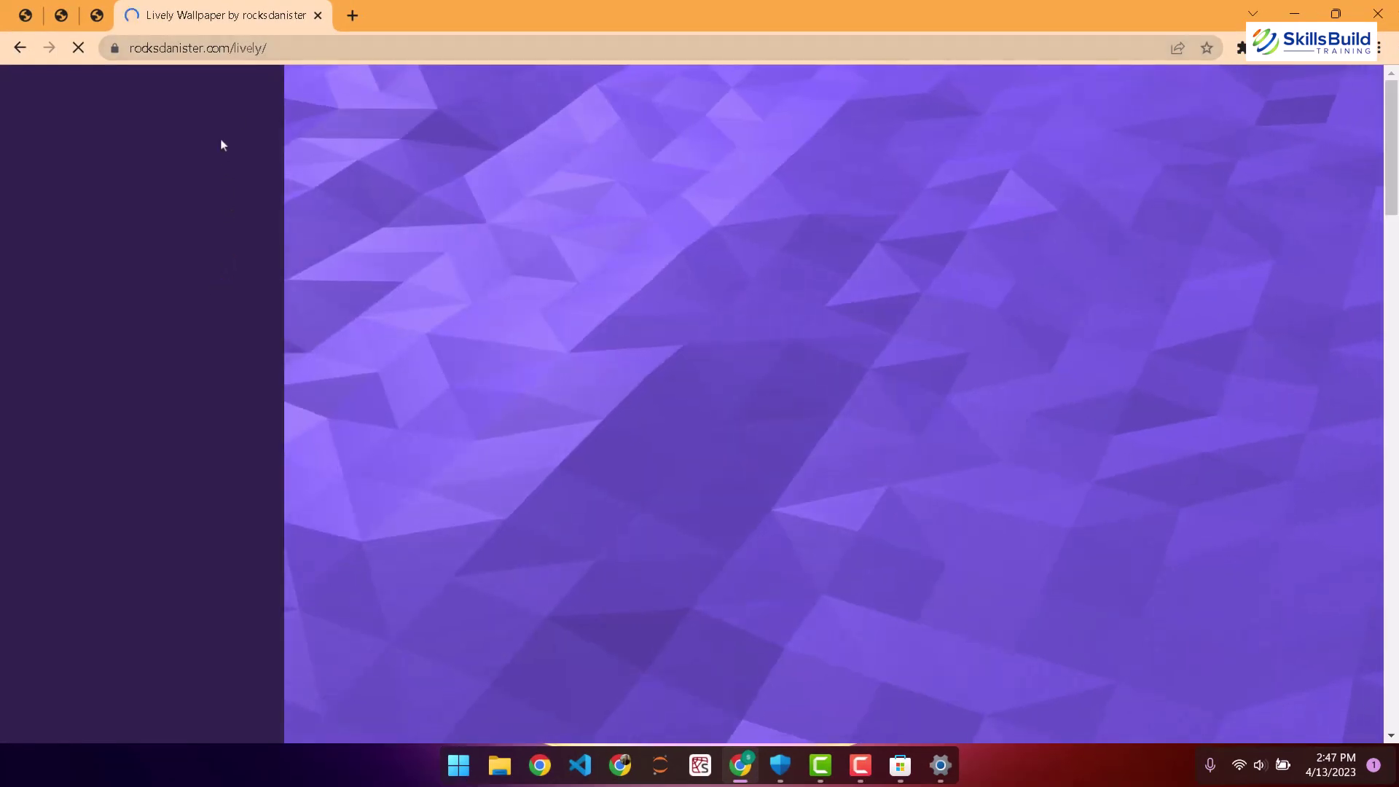
- Download the Lively Wallpaper v2.0.6.1 installer from the page's Download section and run the setup file
{"action": "scroll", "coordinate": [219, 283], "scroll_direction": "down", "scroll_amount": 5}
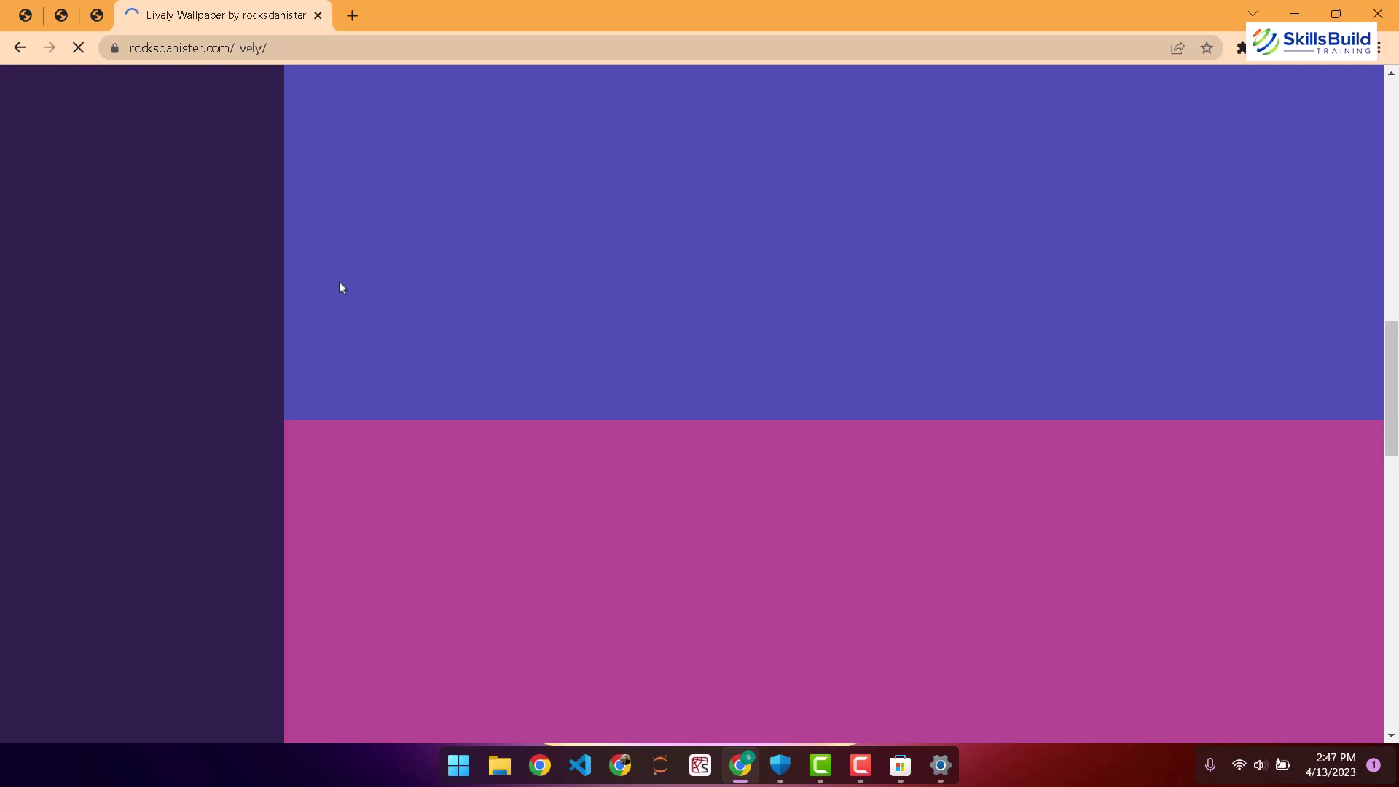
{"action": "scroll", "coordinate": [339, 281], "scroll_direction": "down", "scroll_amount": 10}
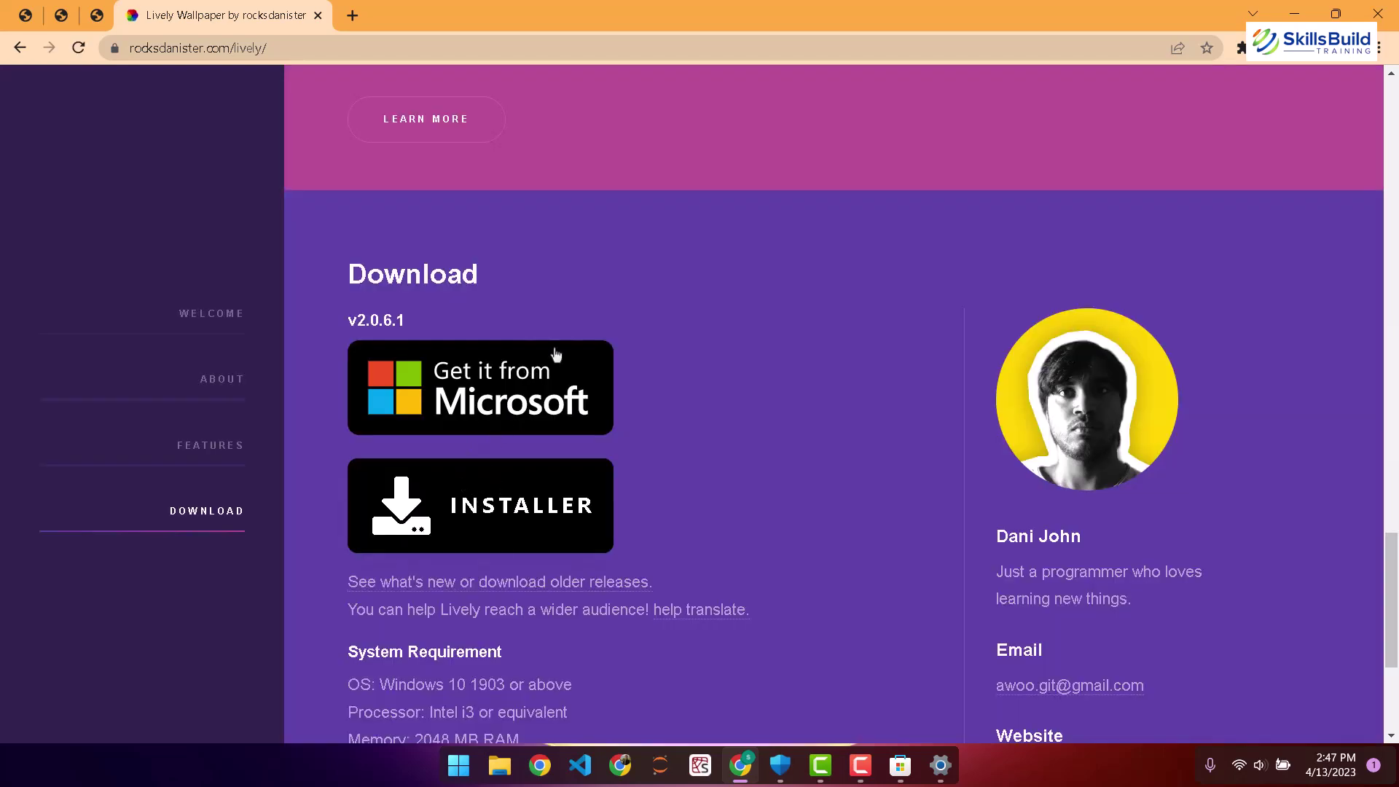
{"action": "left_click", "coordinate": [464, 502]}
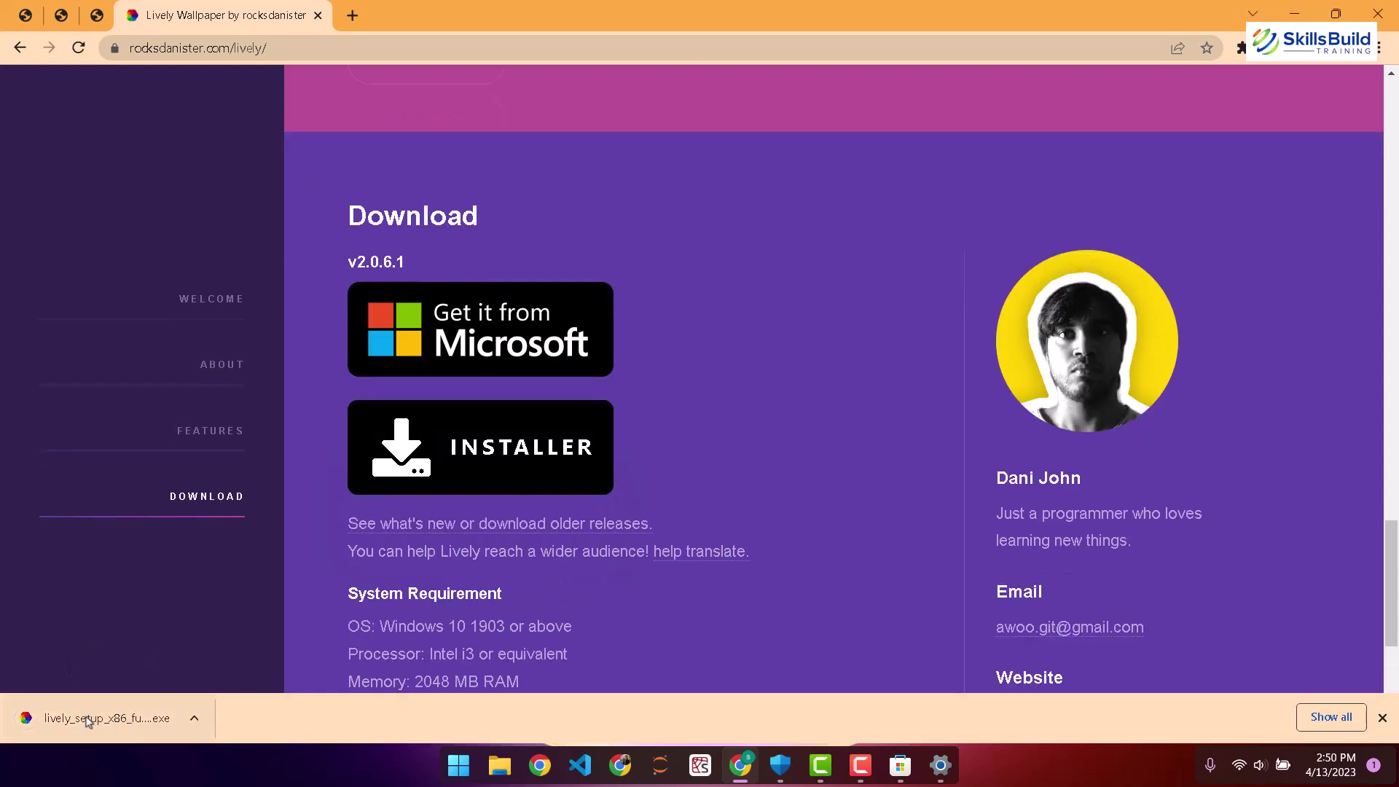
{"action": "left_click", "coordinate": [87, 720]}
{"action": "left_click", "coordinate": [87, 719]}
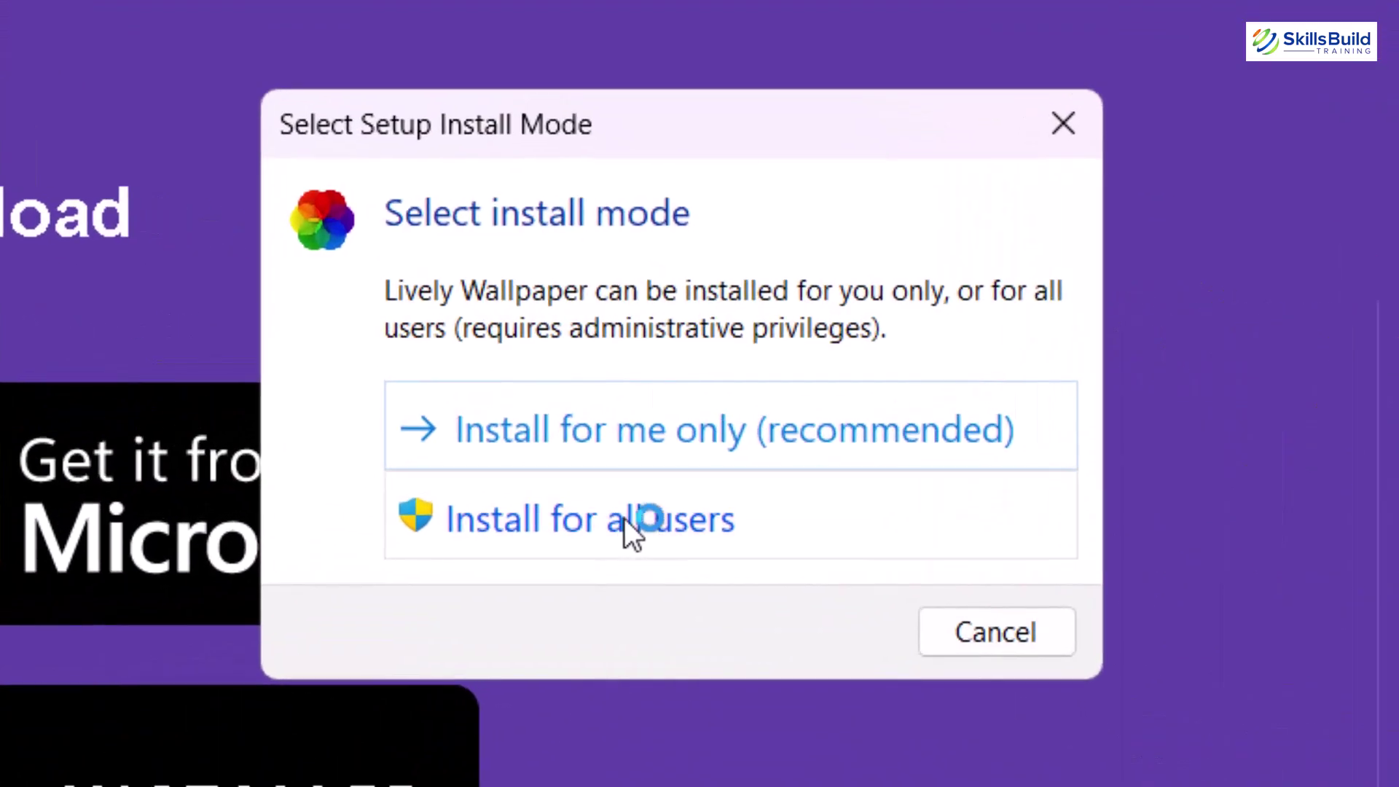
- Choose to install Lively Wallpaper for the current user only and accept the license agreement in the setup wizard
{"action": "left_click", "coordinate": [610, 446]}
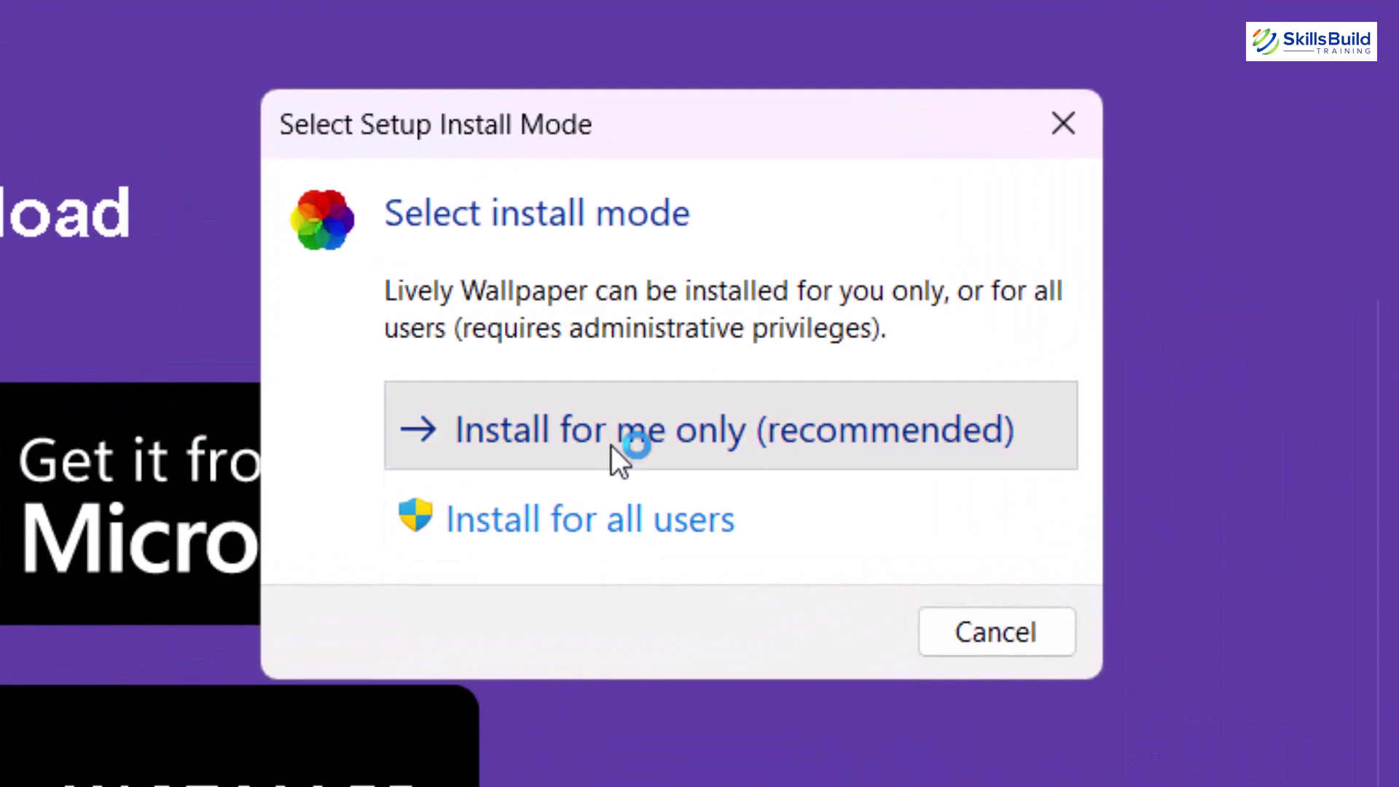
{"action": "left_click", "coordinate": [781, 599]}
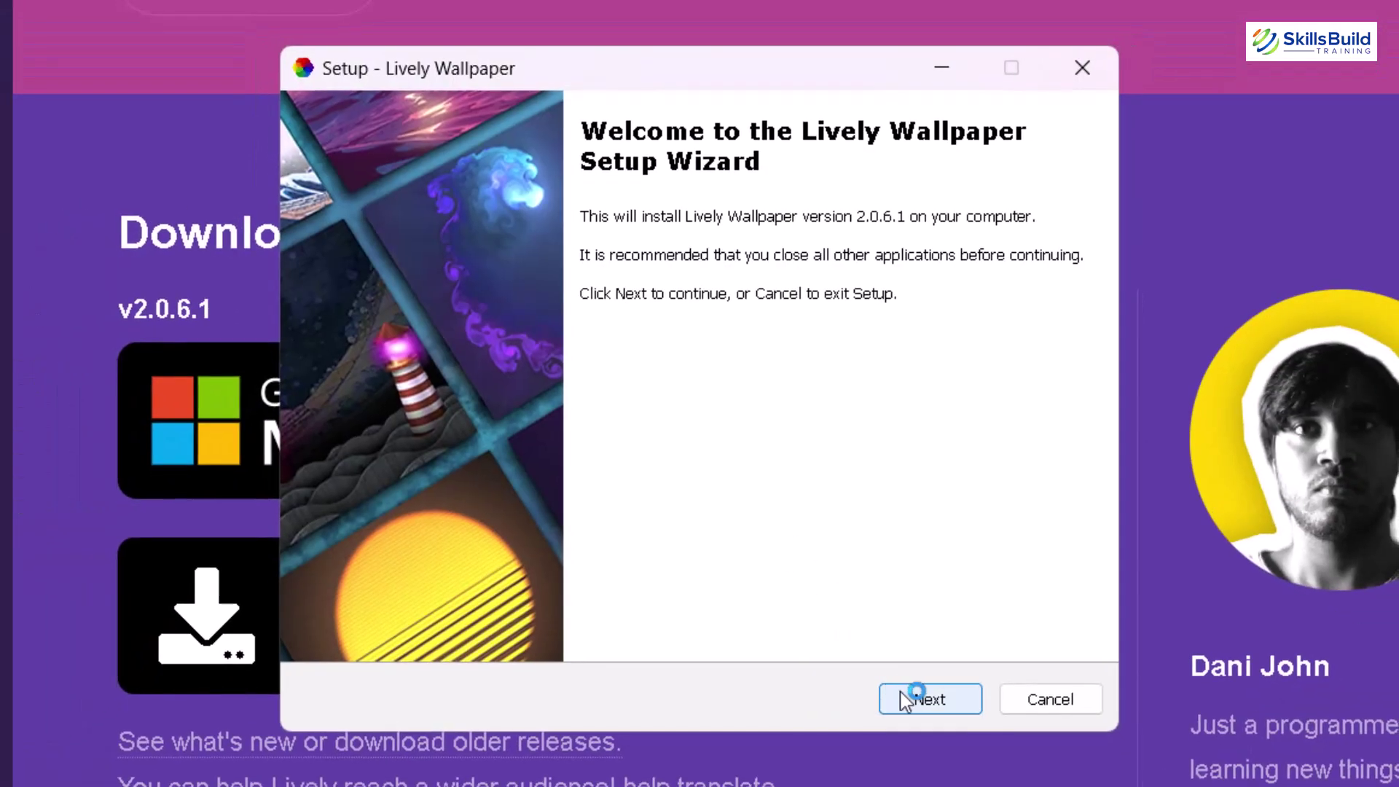
{"action": "left_click", "coordinate": [907, 697]}
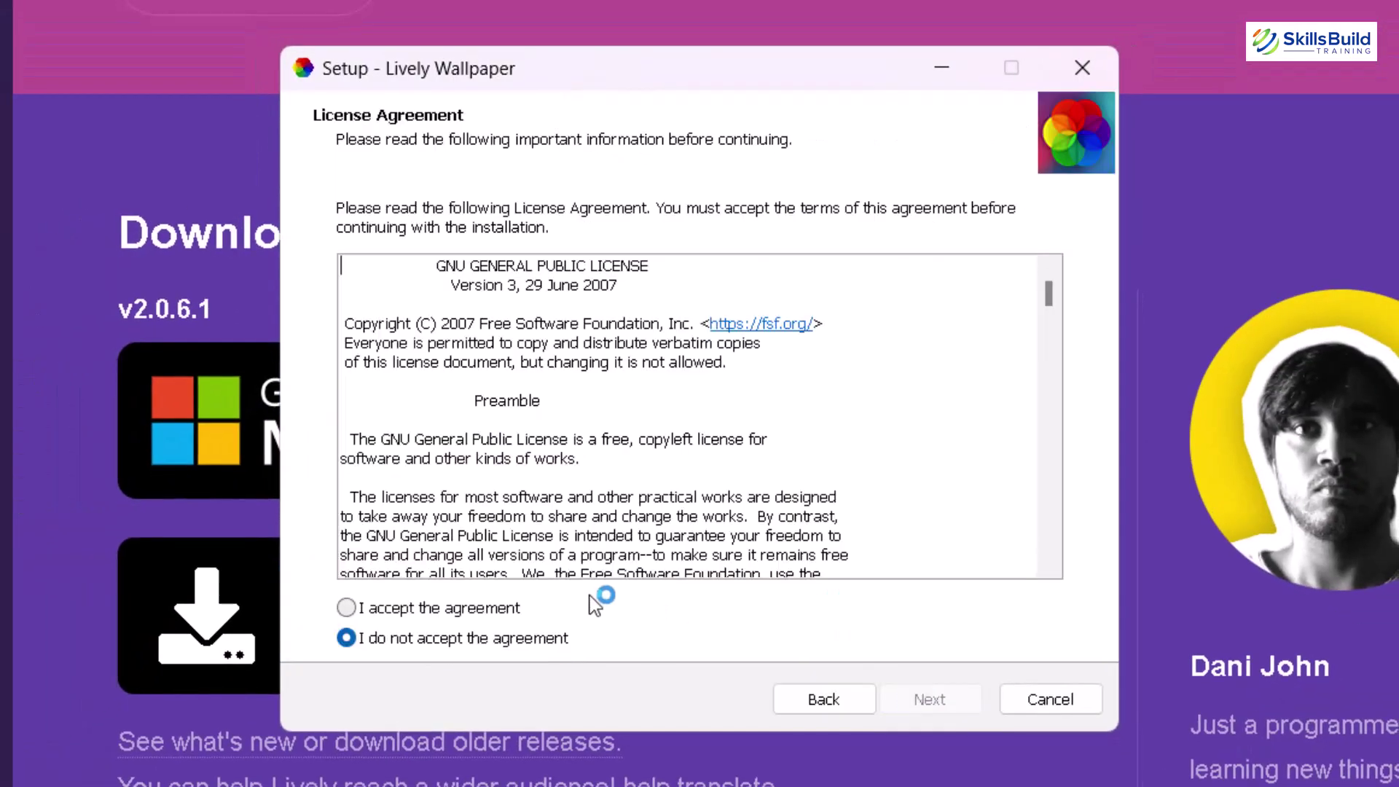
{"action": "left_click", "coordinate": [459, 608]}
{"action": "left_click", "coordinate": [930, 700]}
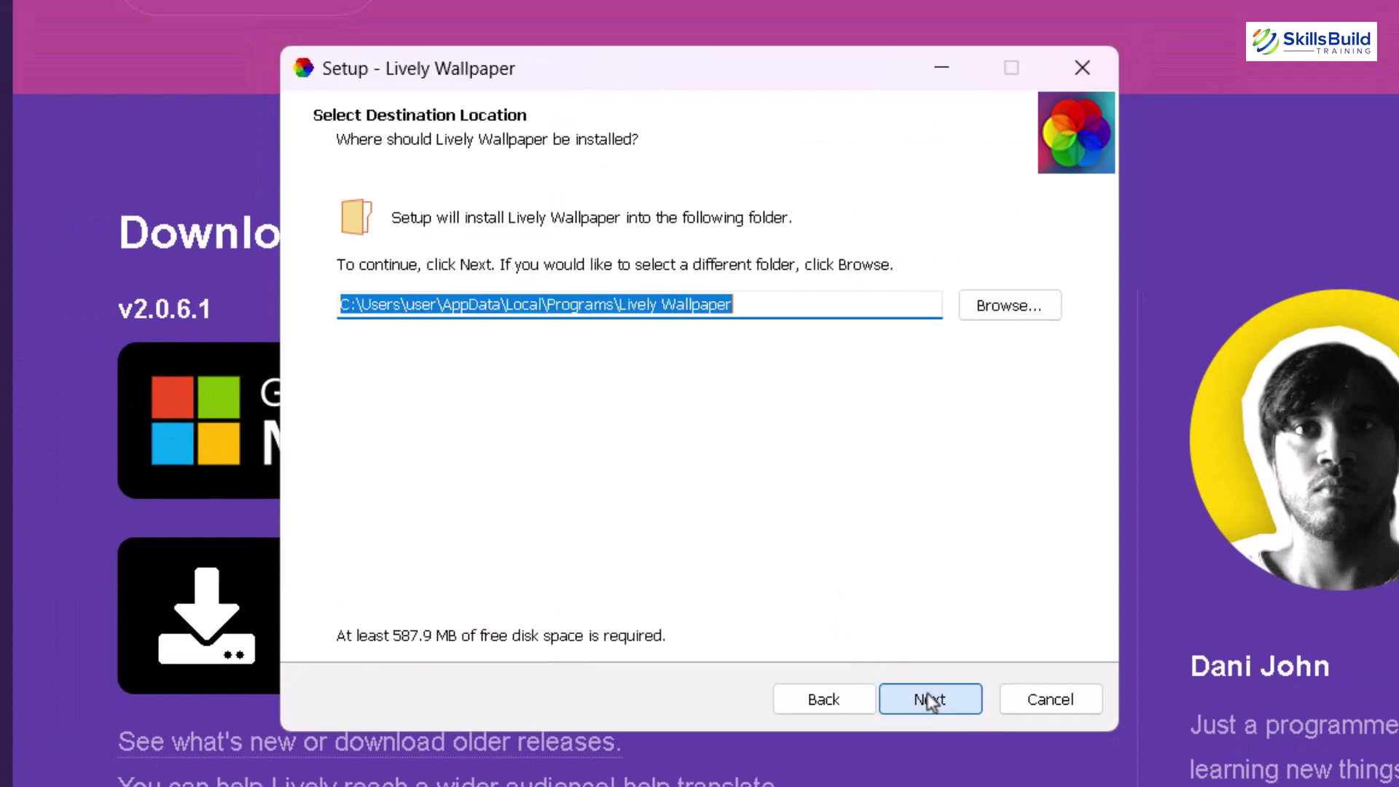
- Install Lively Wallpaper in the default folder with the desktop shortcut and automatic start enabled, and finish setup with the launch option on
{"action": "left_click", "coordinate": [929, 699]}
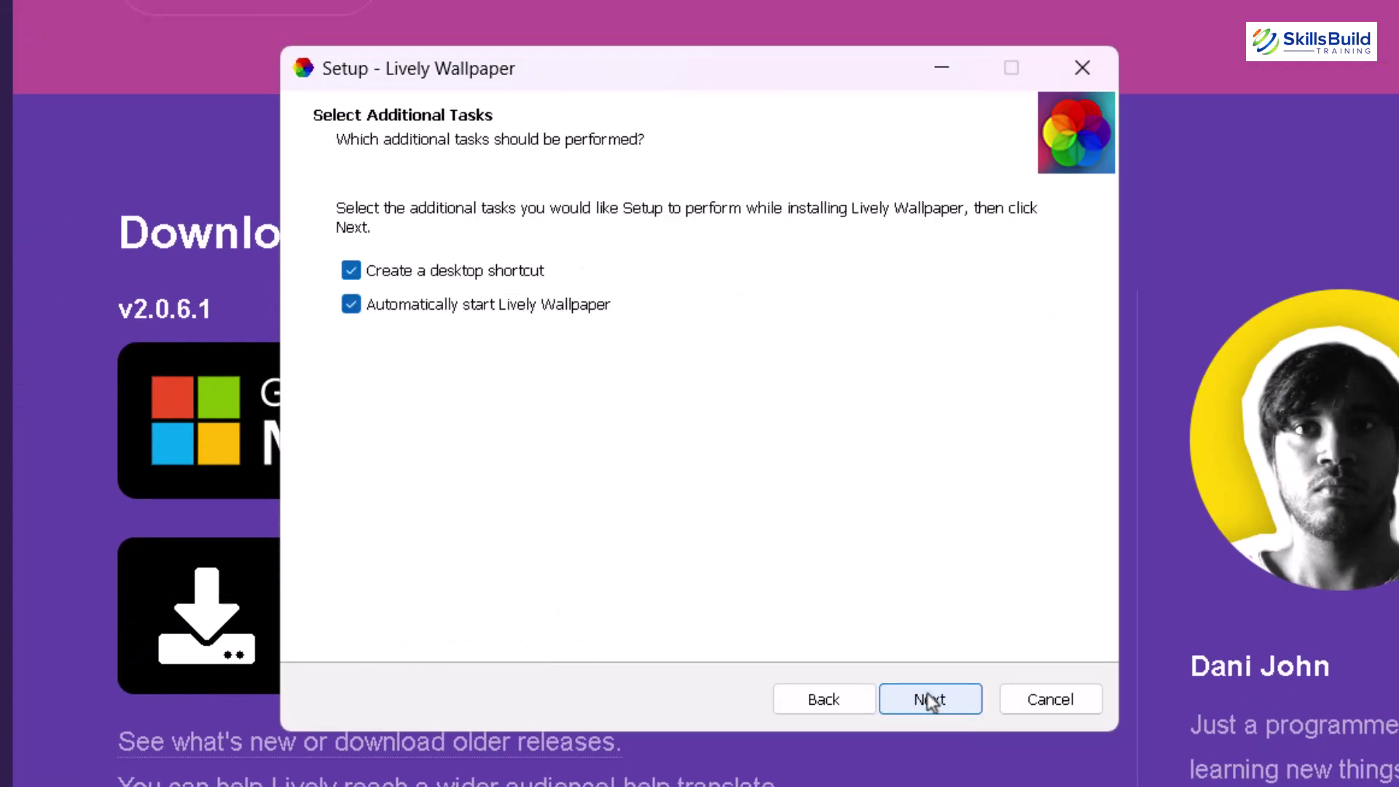
{"action": "left_click", "coordinate": [929, 700]}
{"action": "left_click", "coordinate": [929, 699]}
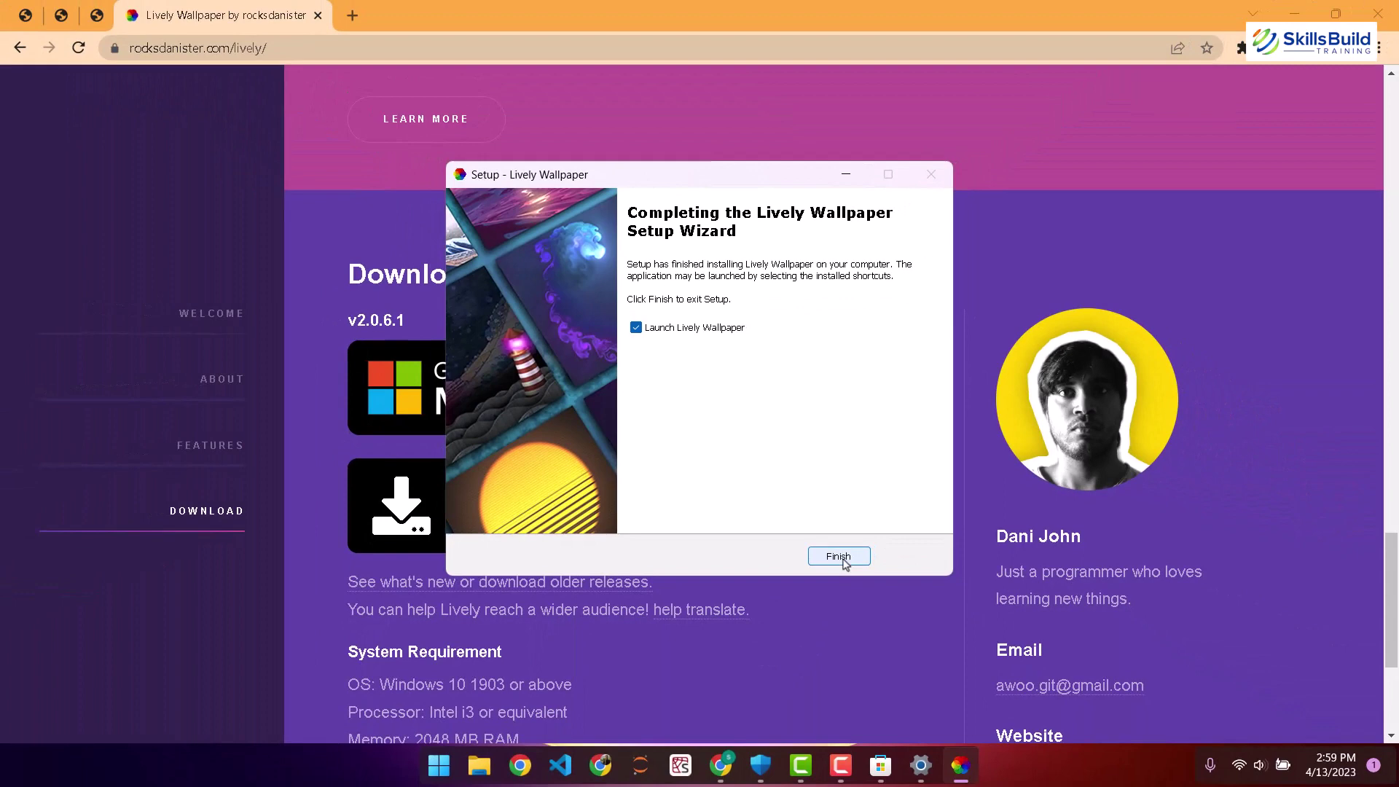
{"action": "left_click", "coordinate": [840, 558]}
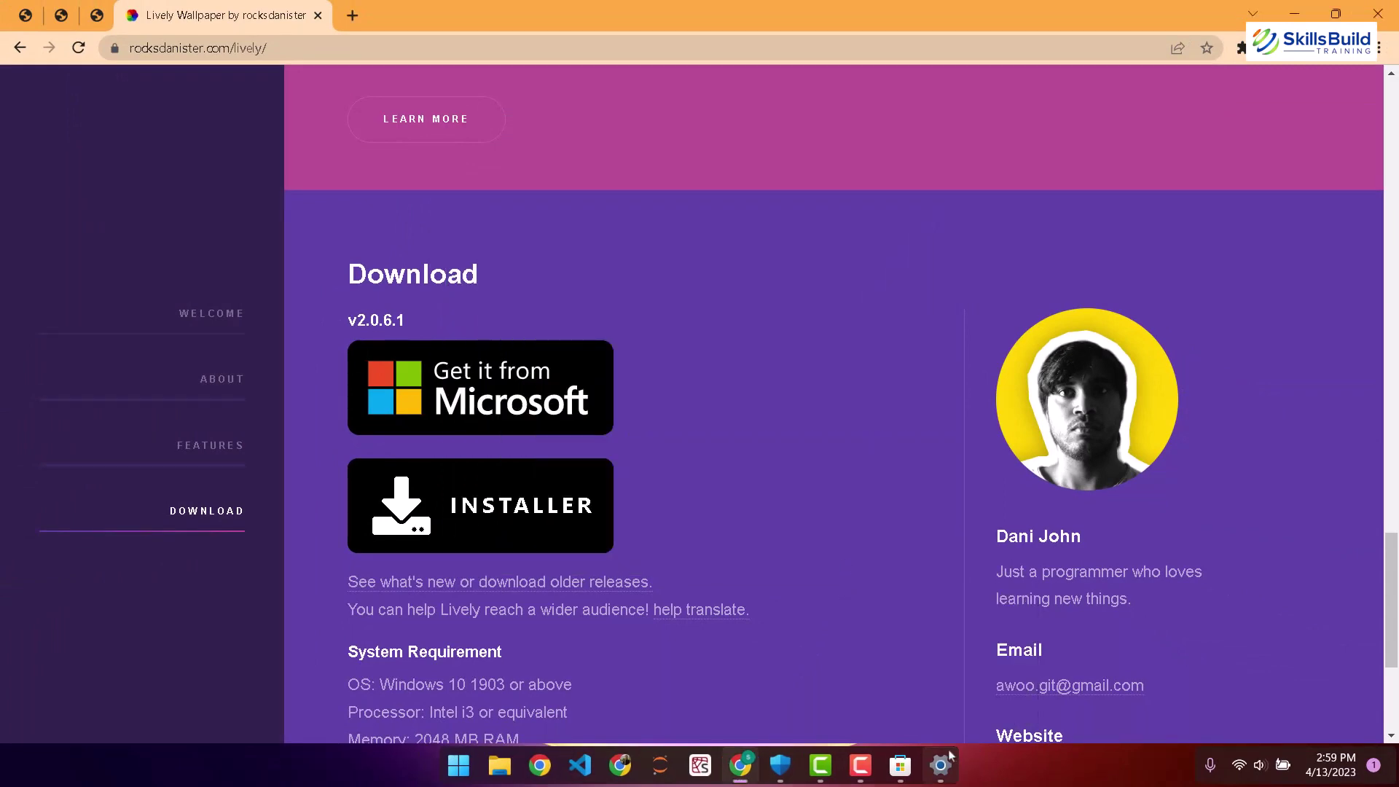
- Switch to Lively Wallpaper and set the Fluids wallpaper from the library as the desktop wallpaper
{"action": "key", "text": "super"}
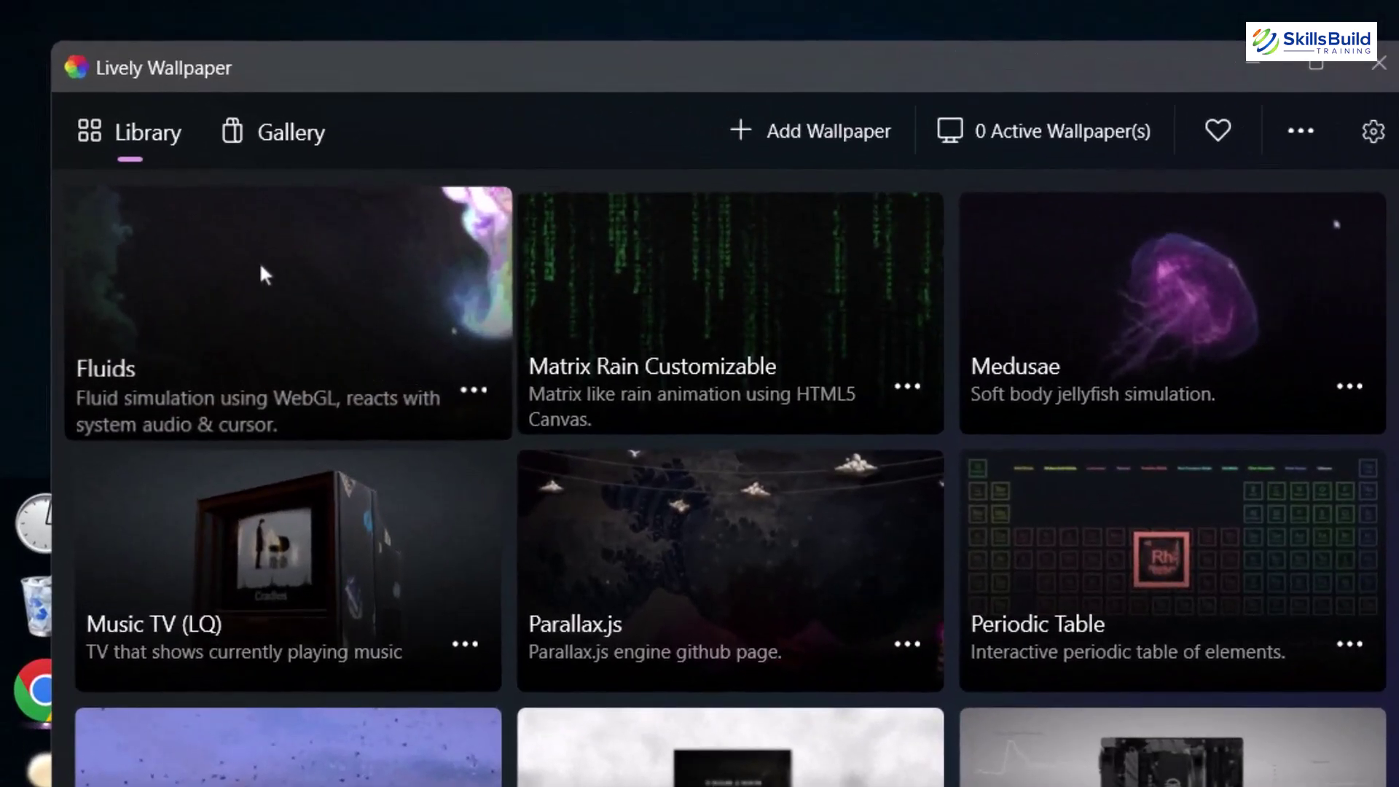
{"action": "right_click", "coordinate": [151, 155]}
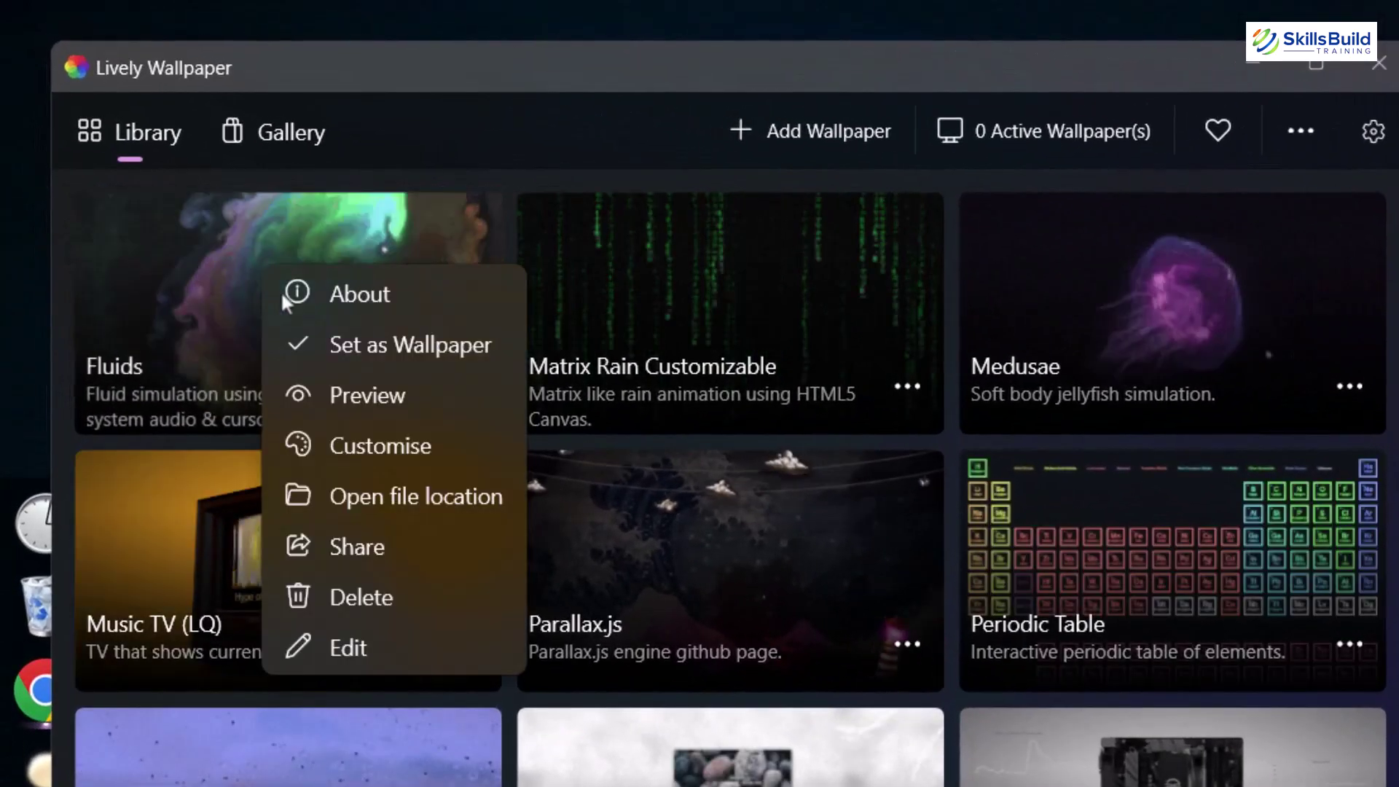
{"action": "left_click", "coordinate": [339, 342]}
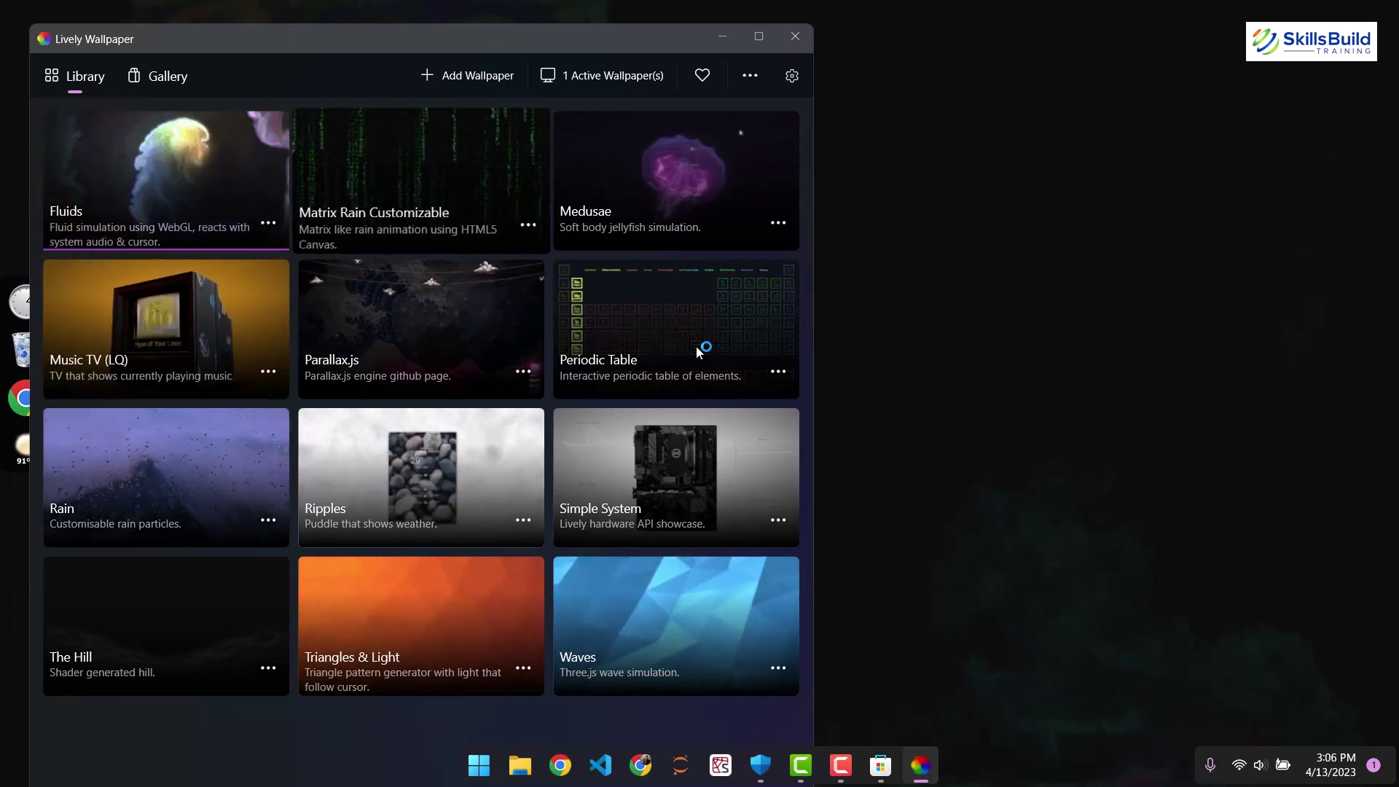
- Open the Fluids wallpaper's customisation options, and show the desktop to view the animated wallpaper
{"action": "key", "text": "Menu"}
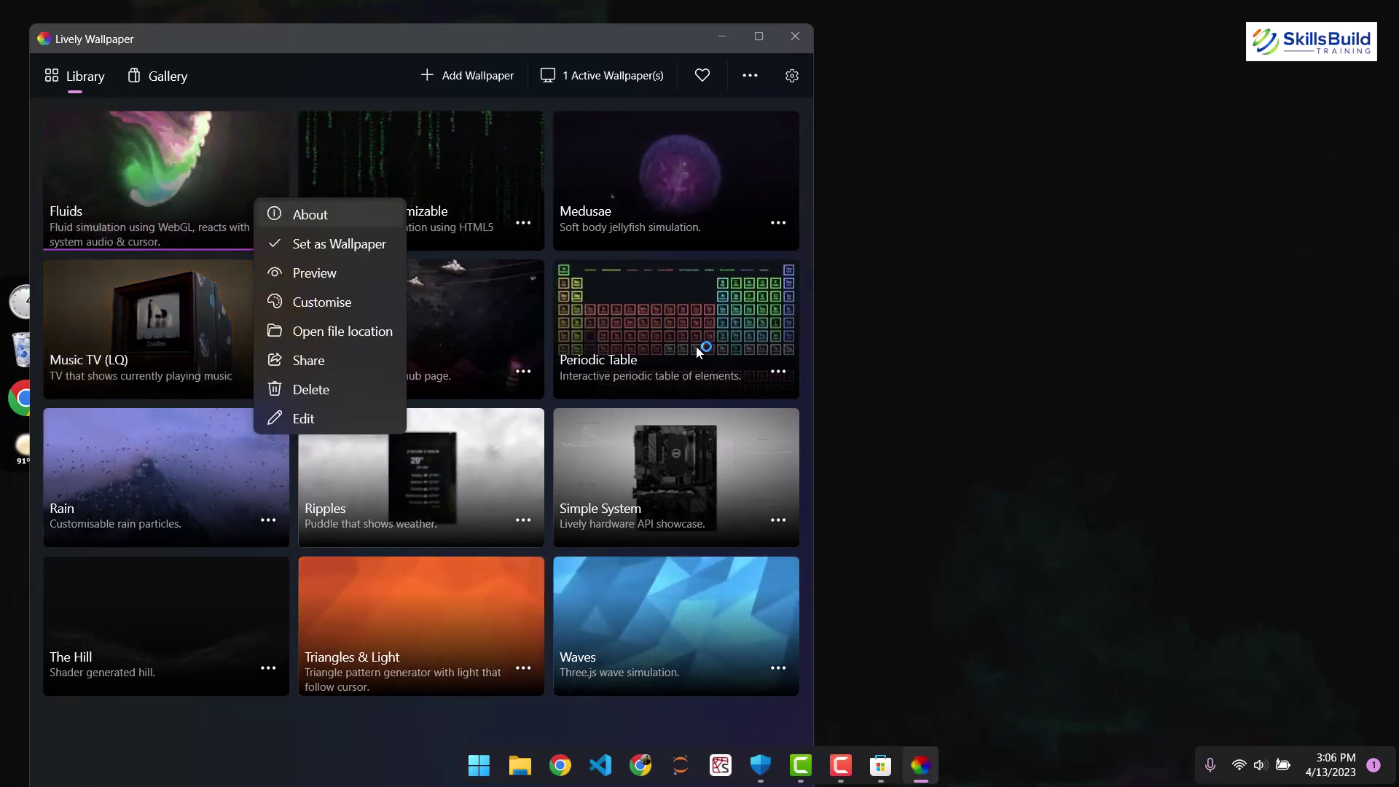
{"action": "key", "text": "Down"}
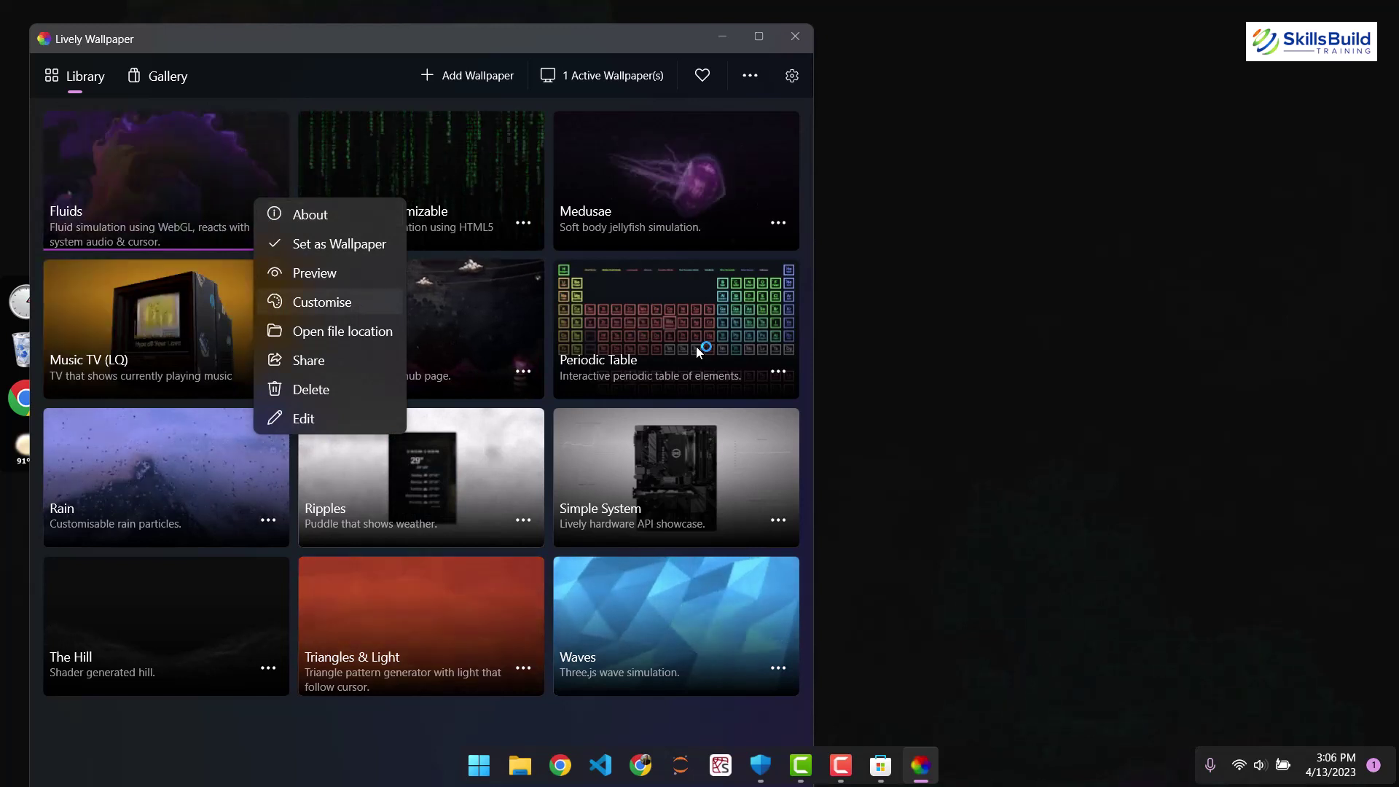
{"action": "key", "text": "Return"}
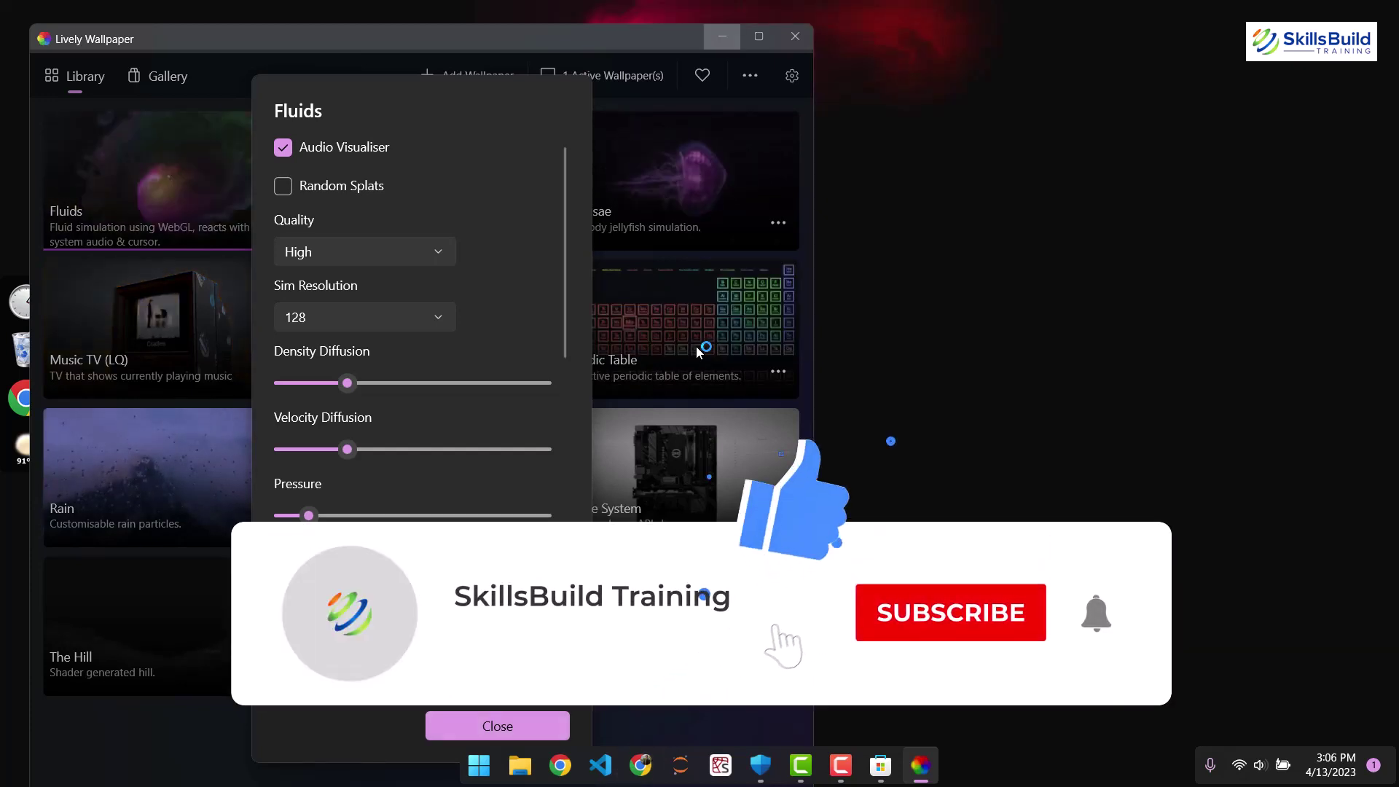
{"action": "key", "text": "super+d"}
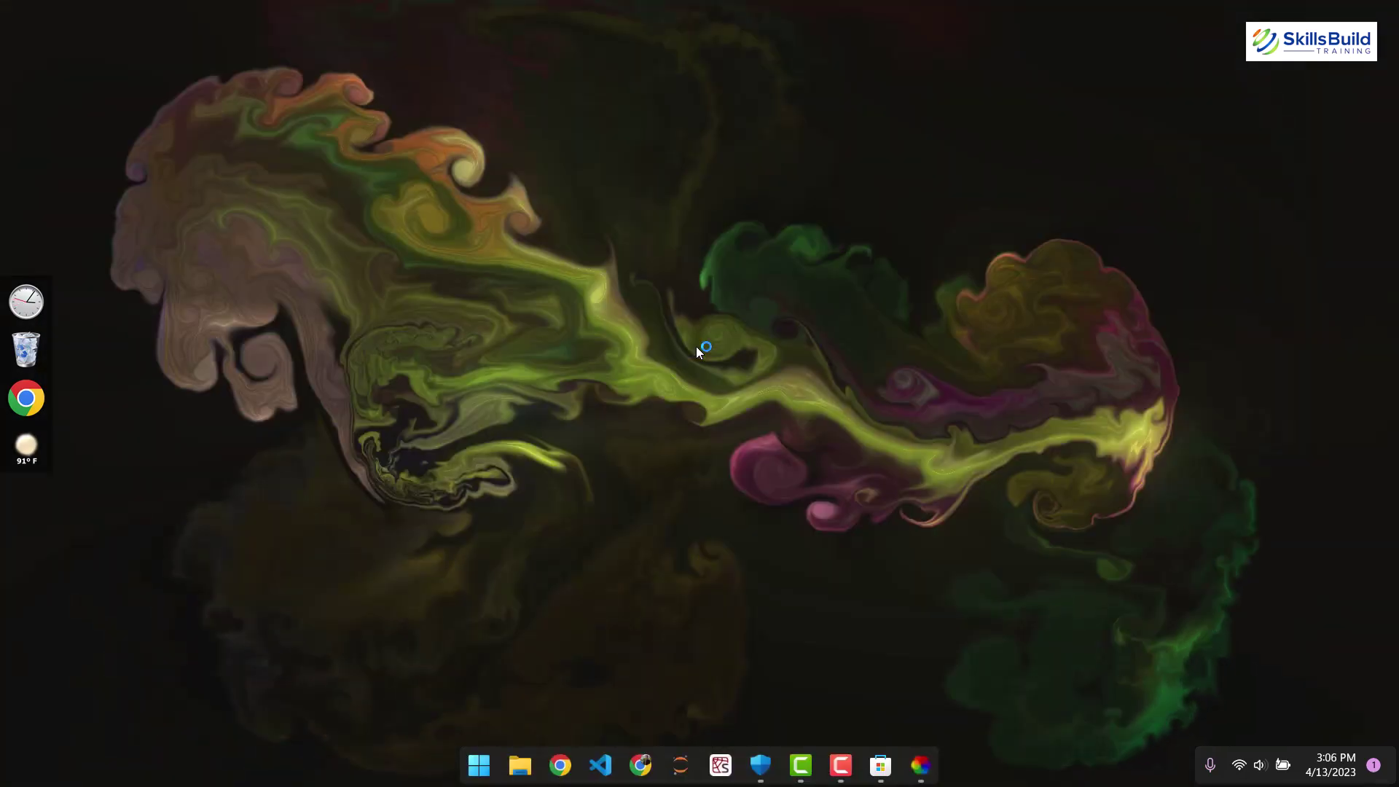
{"action": "left_click", "coordinate": [697, 347]}
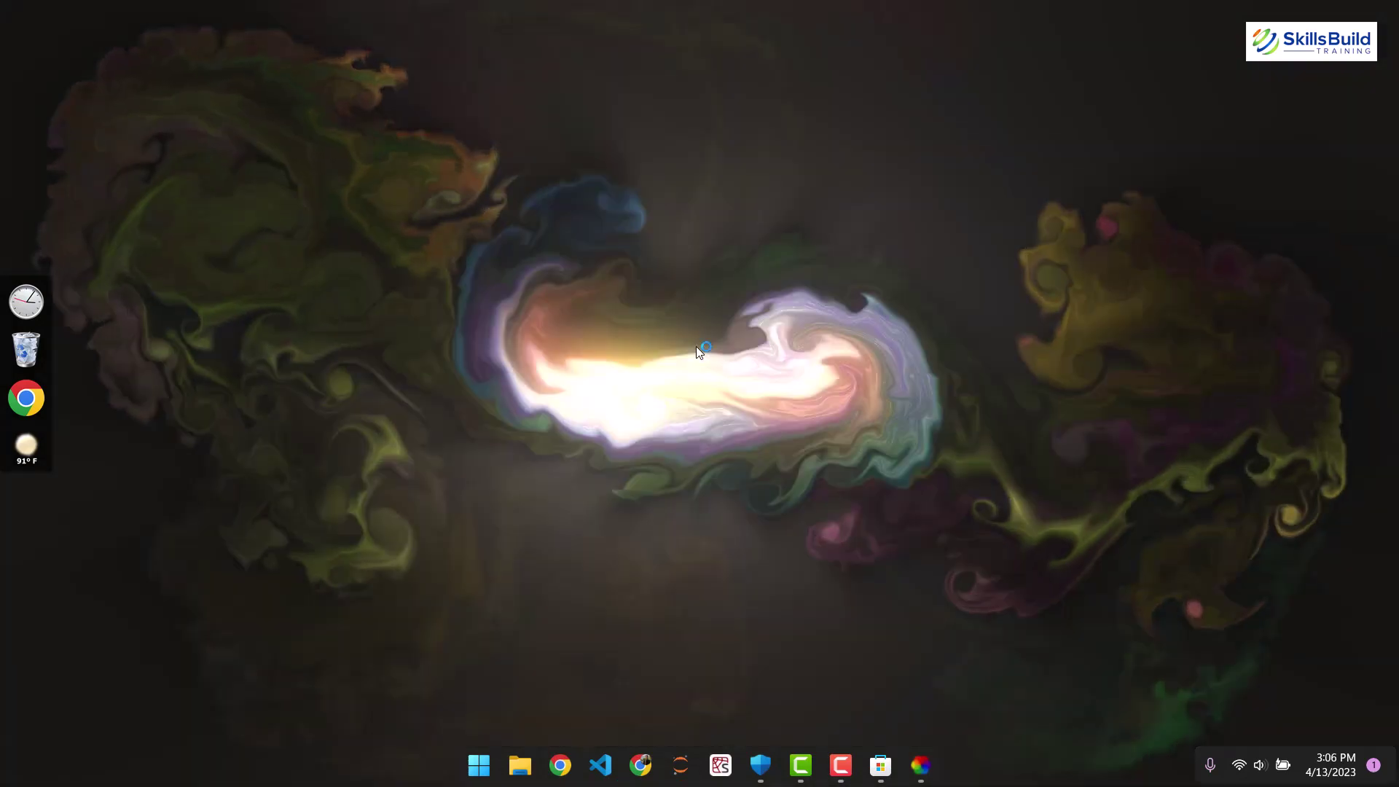